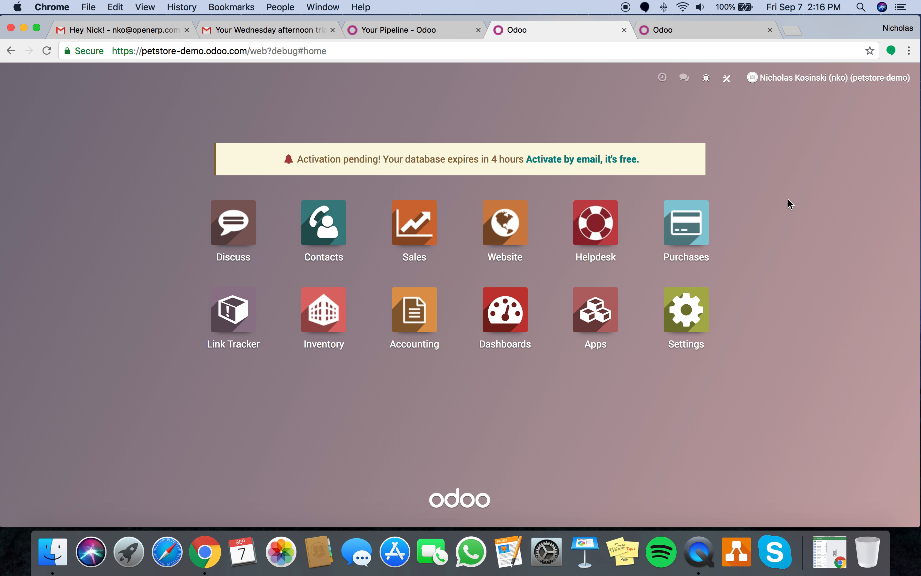
- Go to the Inventory products list and start a new product
{"action": "left_click", "coordinate": [335, 324]}
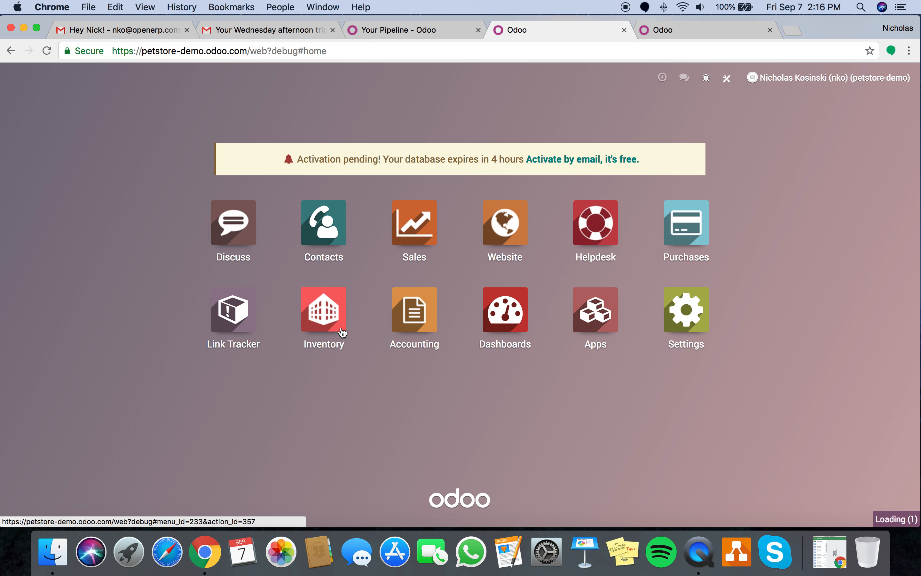
{"action": "left_click", "coordinate": [253, 91]}
{"action": "left_click", "coordinate": [255, 84]}
{"action": "left_click", "coordinate": [255, 82]}
{"action": "left_click", "coordinate": [253, 104]}
{"action": "left_click", "coordinate": [24, 130]}
- Name the product Dog Food as a Stockable Product with internal reference 2312
{"action": "type", "text": "Dg"}
{"action": "type", "text": "g Food"}
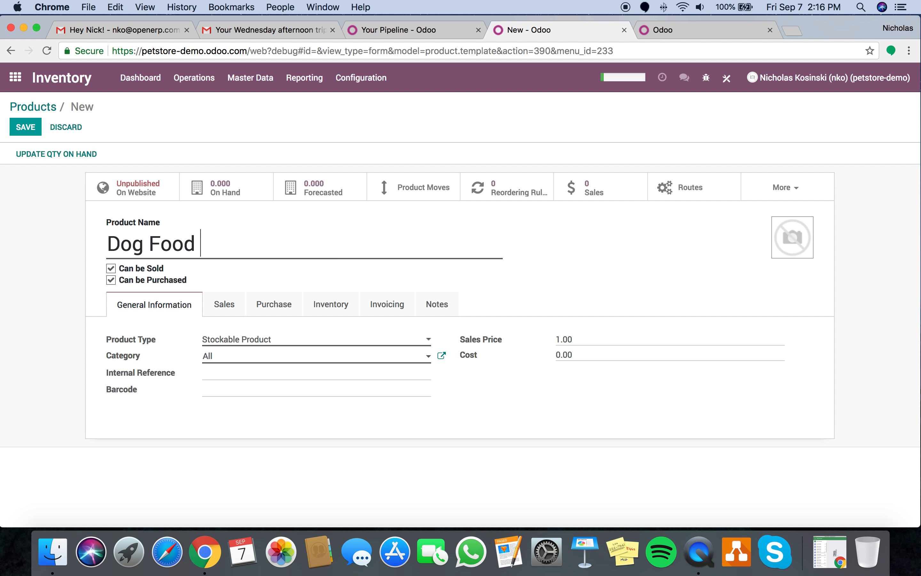
{"action": "left_click", "coordinate": [241, 339]}
{"action": "left_click", "coordinate": [246, 339]}
{"action": "left_click", "coordinate": [288, 372]}
{"action": "type", "text": "2312"}
- Set sales price 19.99 and cost 13.99, and begin a vendor line under purchasing
{"action": "left_click", "coordinate": [568, 337]}
{"action": "type", "text": "912"}
{"action": "double_click", "coordinate": [617, 351]}
{"action": "type", "text": "13."}
{"action": "left_click", "coordinate": [267, 303]}
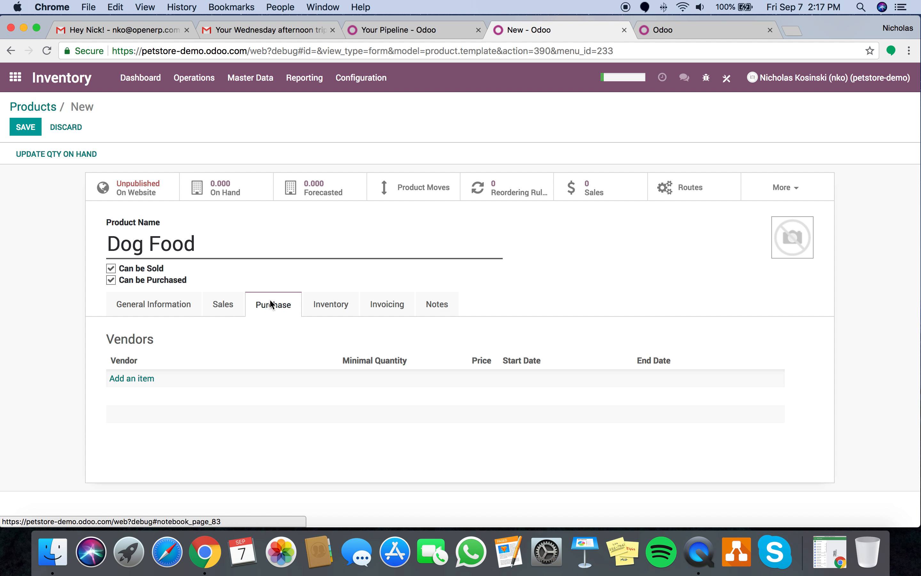
{"action": "left_click", "coordinate": [147, 381]}
- Create the new vendor The Pet Supply Distributor for the vendor line
{"action": "left_click", "coordinate": [316, 179]}
{"action": "left_click", "coordinate": [322, 197]}
{"action": "type", "text": "The Pewt"}
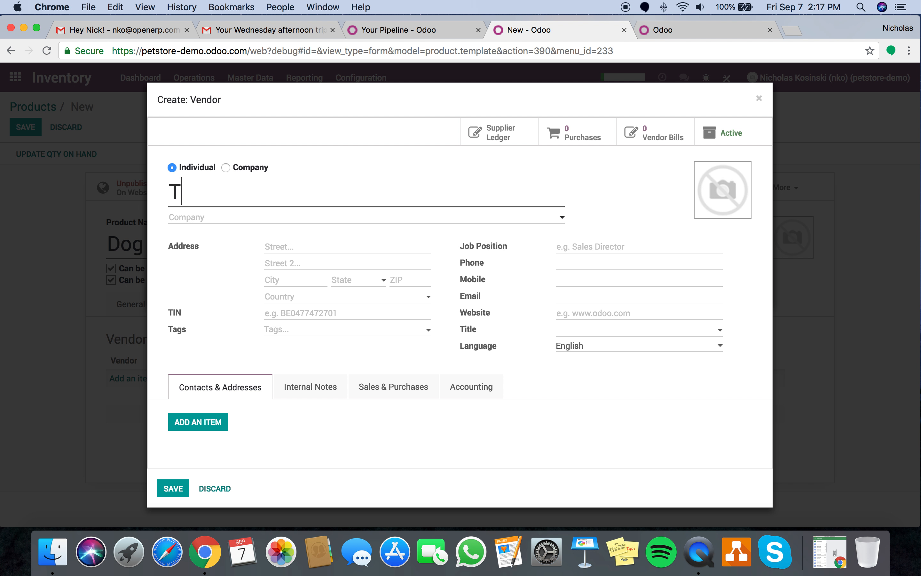
{"action": "key", "text": "BackSpace"}
{"action": "key", "text": "BackSpace"}
{"action": "key", "text": "BackSpace"}
{"action": "type", "text": "t Su"}
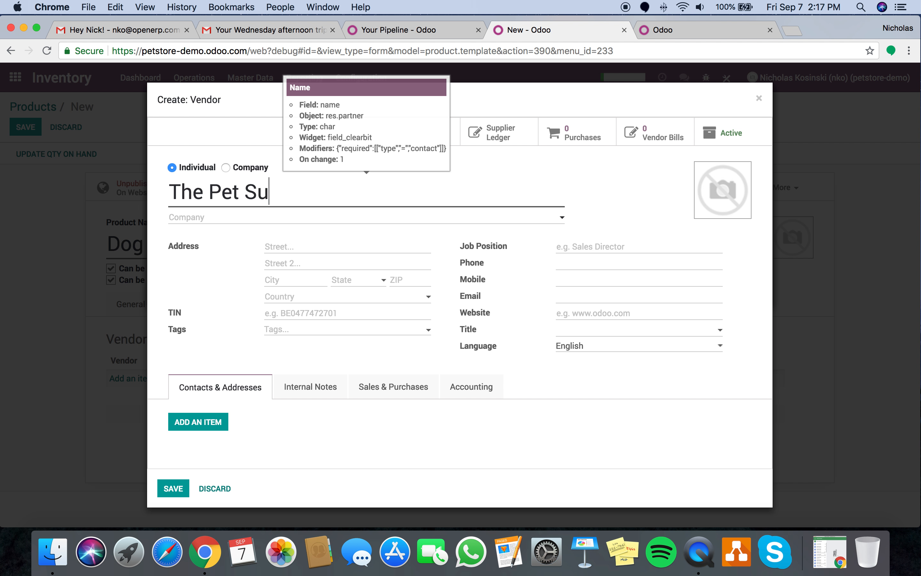
{"action": "type", "text": "pply Distributor"}
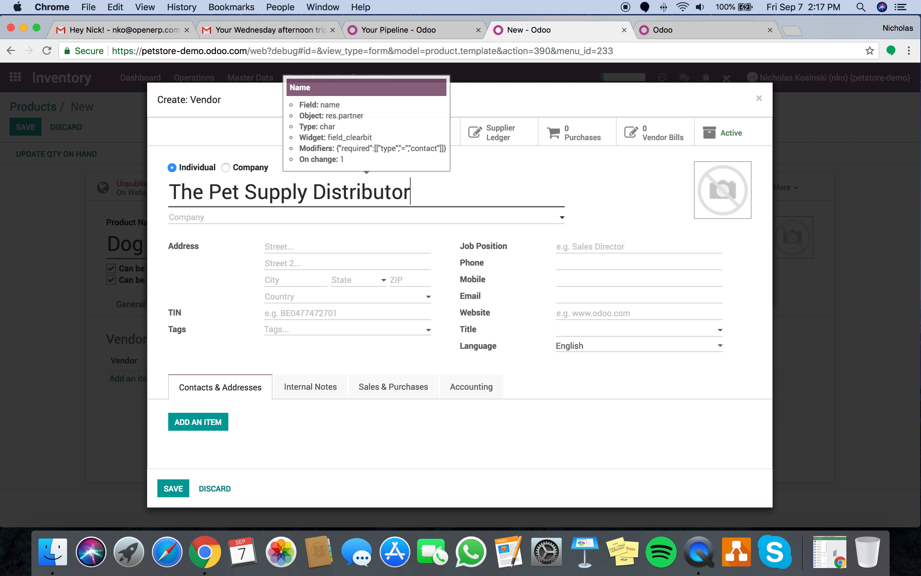
{"action": "left_click", "coordinate": [174, 491]}
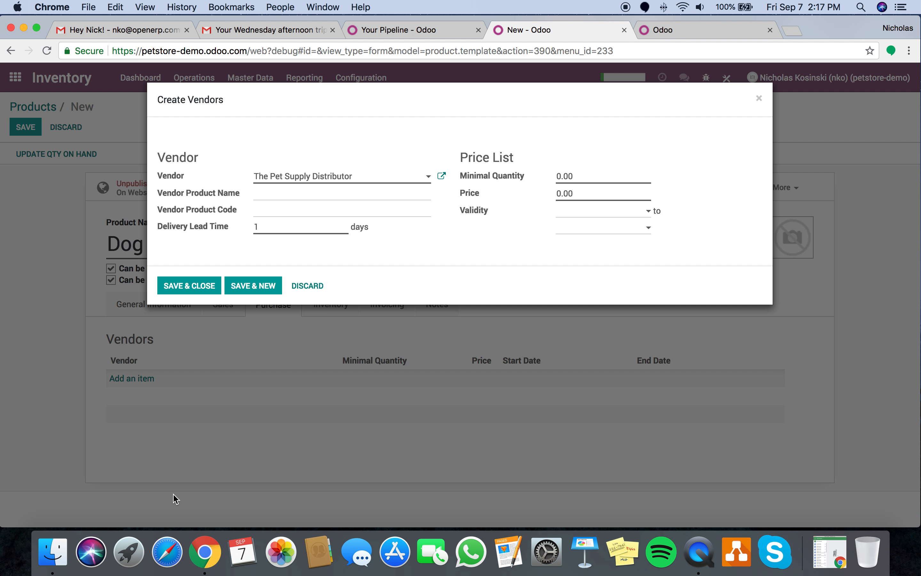
- Set the vendor price to 4.99, add the line, and save the Dog Food product
{"action": "double_click", "coordinate": [574, 192]}
{"action": "type", "text": "4.99"}
{"action": "left_click", "coordinate": [197, 288]}
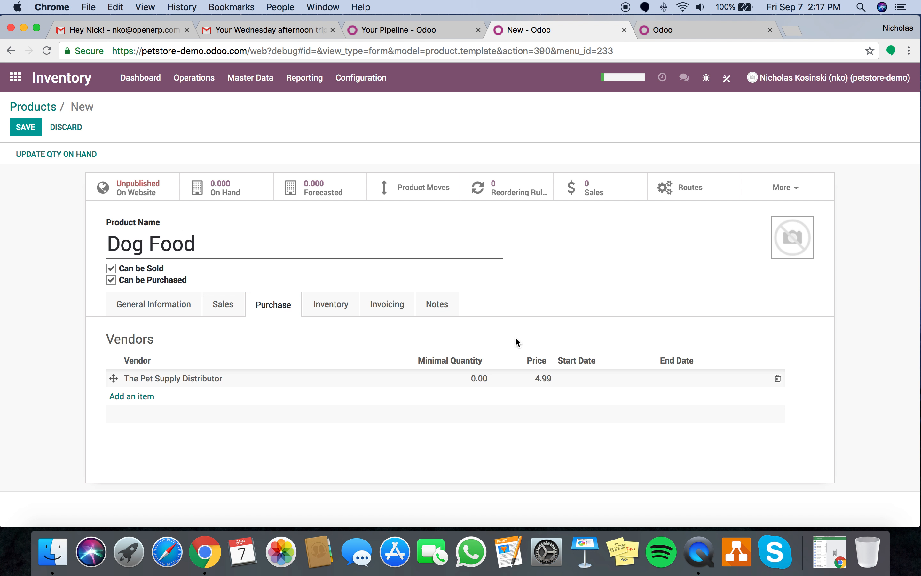
{"action": "left_click", "coordinate": [327, 302]}
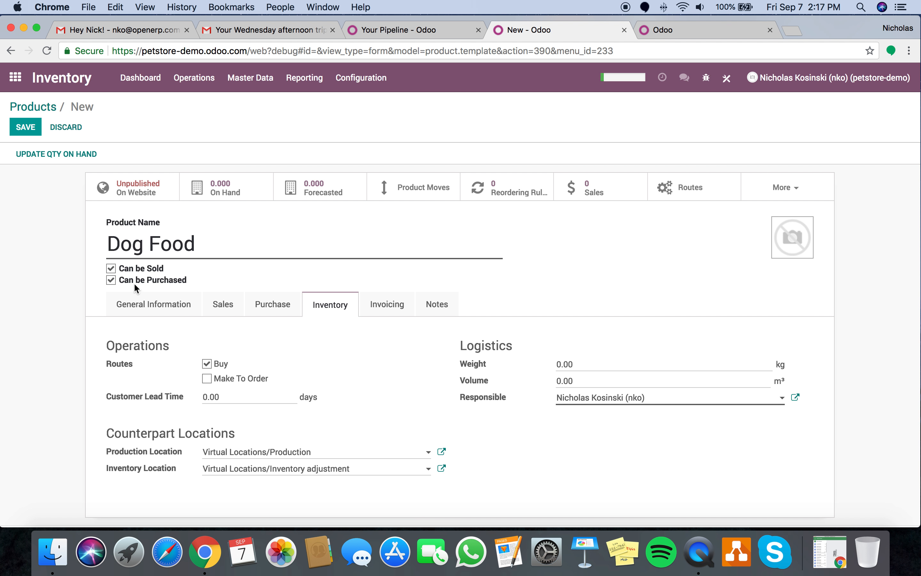
{"action": "left_click", "coordinate": [161, 311]}
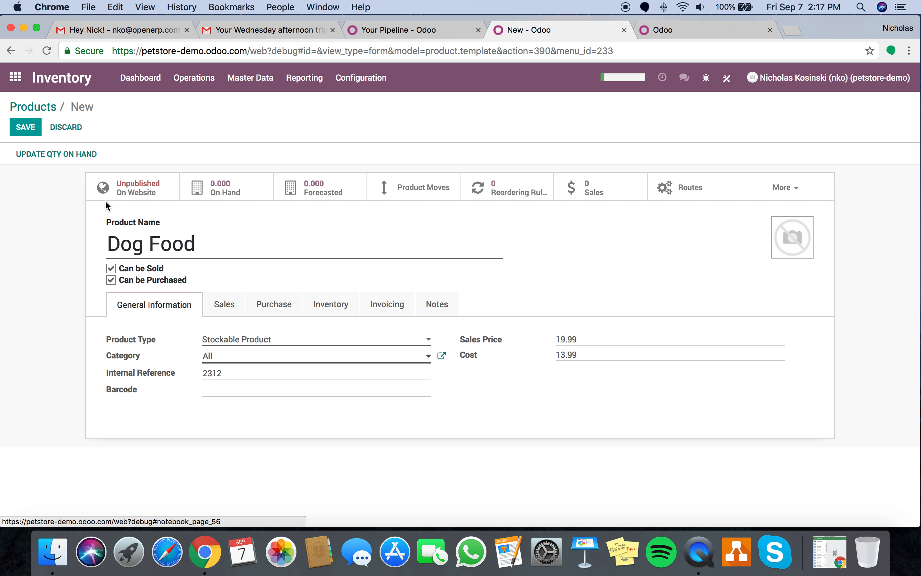
{"action": "left_click", "coordinate": [32, 129]}
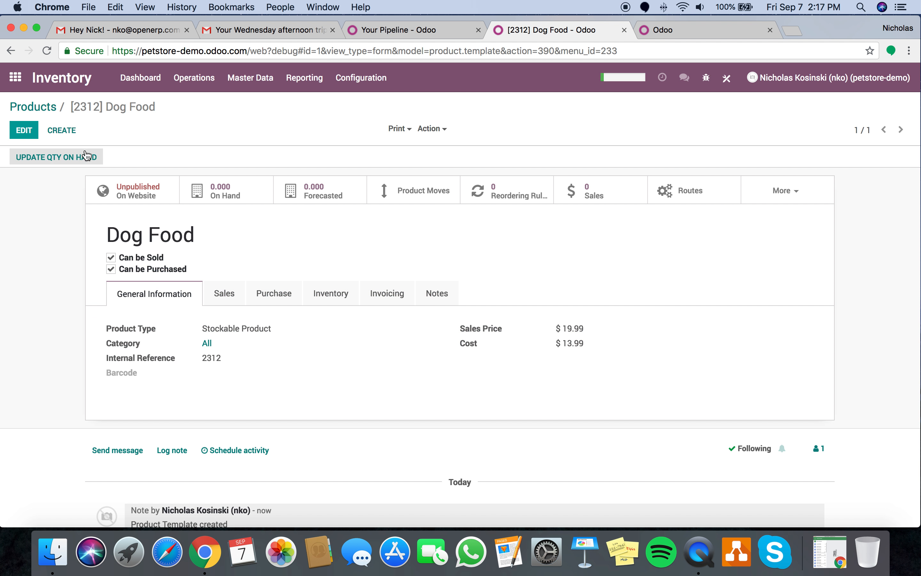
{"action": "left_click", "coordinate": [487, 194]}
- Save reordering rule OP/00001 for Dog Food with minimum 5 and maximum 25, then return to Products
{"action": "left_click", "coordinate": [29, 131]}
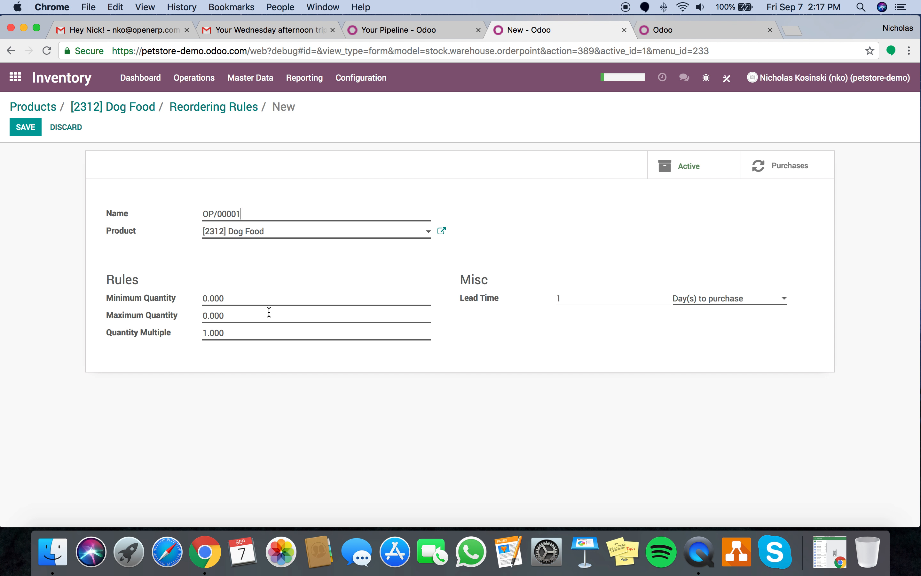
{"action": "left_click", "coordinate": [250, 300]}
{"action": "type", "text": "8"}
{"action": "left_click", "coordinate": [264, 317]}
{"action": "type", "text": "1"}
{"action": "left_click", "coordinate": [24, 131]}
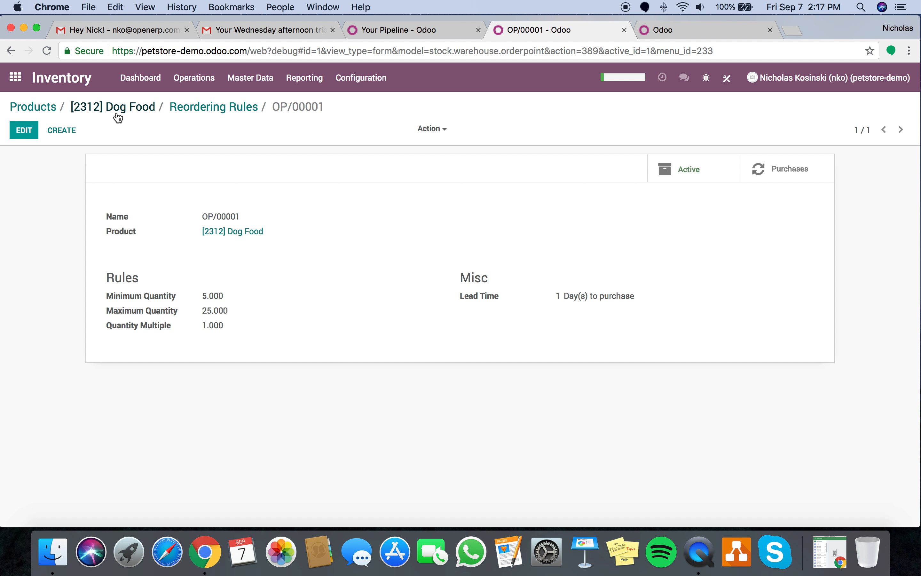
{"action": "left_click", "coordinate": [34, 108]}
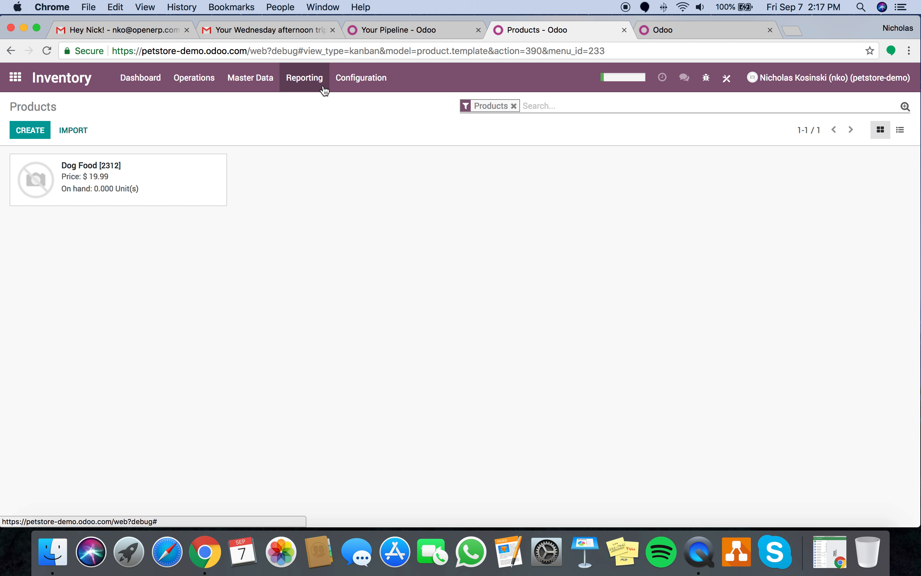
{"action": "left_click", "coordinate": [369, 80]}
- Turn on Units of Measure, Lots & Serial Numbers, Expiration Dates, Multi-Step Routes and Multi-Warehouses, and save
{"action": "left_click", "coordinate": [369, 106]}
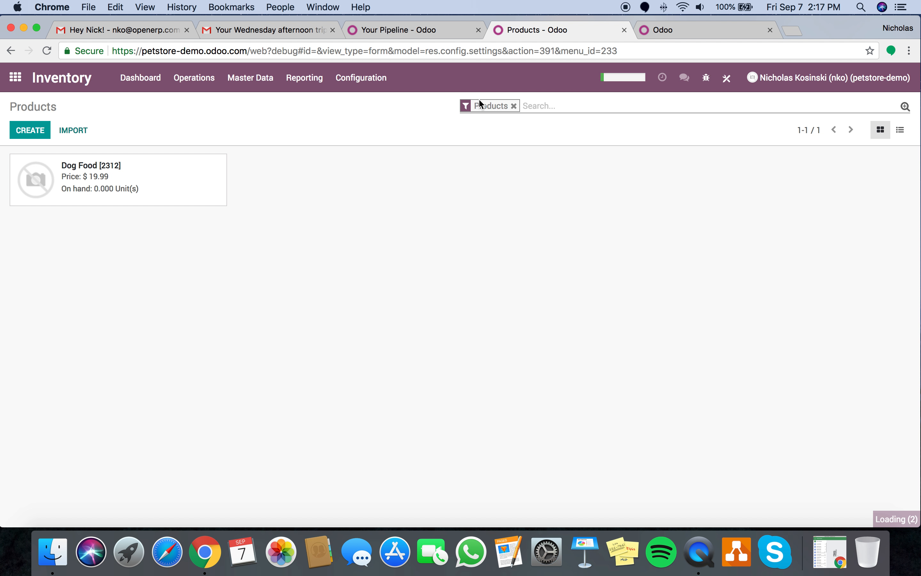
{"action": "scroll", "coordinate": [464, 364], "scroll_direction": "down", "scroll_amount": 7}
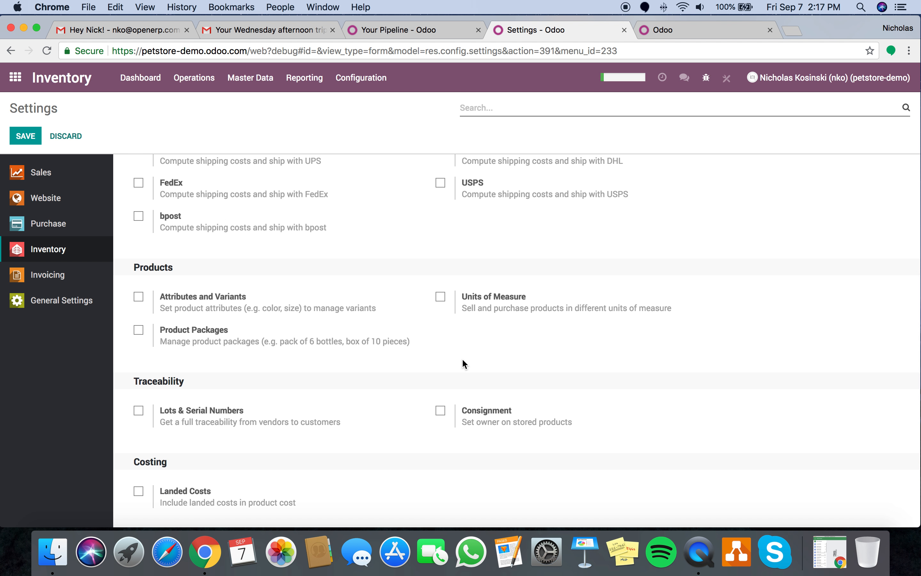
{"action": "left_click", "coordinate": [441, 296]}
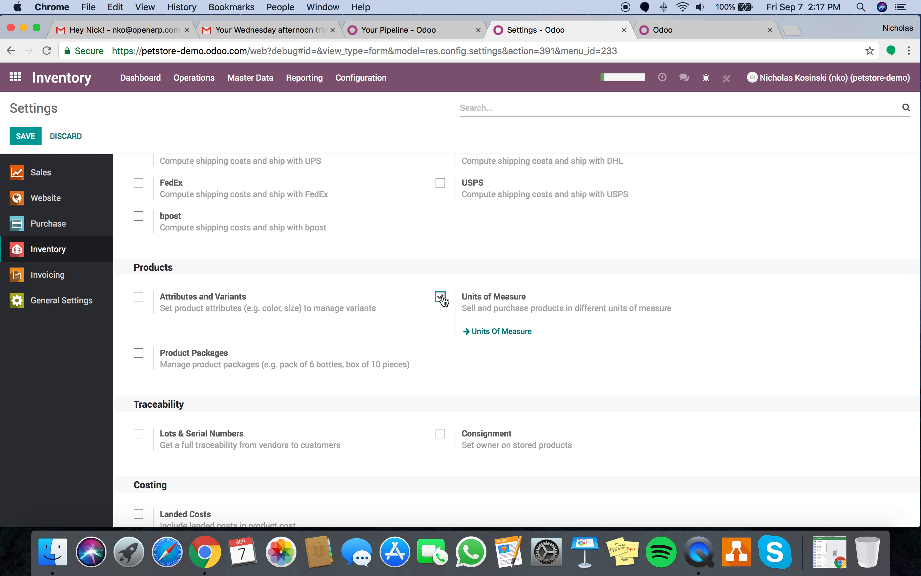
{"action": "scroll", "coordinate": [438, 297], "scroll_direction": "down", "scroll_amount": 3}
{"action": "left_click", "coordinate": [139, 296]}
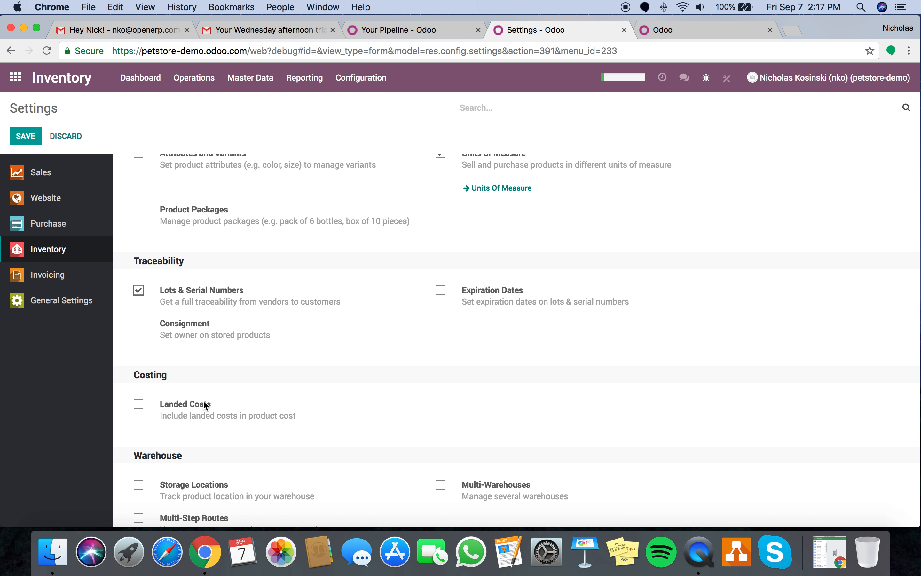
{"action": "scroll", "coordinate": [206, 404], "scroll_direction": "down", "scroll_amount": 3}
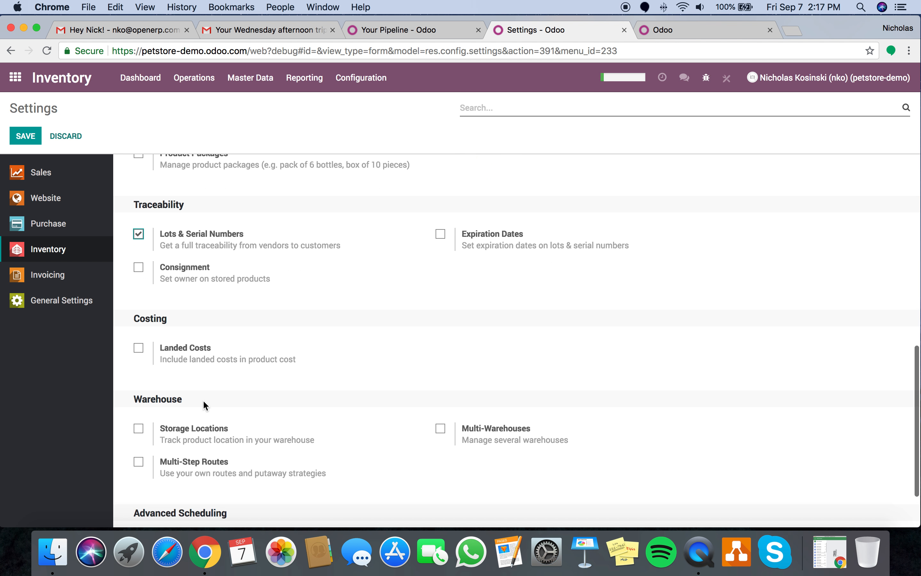
{"action": "left_click", "coordinate": [443, 238]}
{"action": "scroll", "coordinate": [442, 238], "scroll_direction": "down", "scroll_amount": 3}
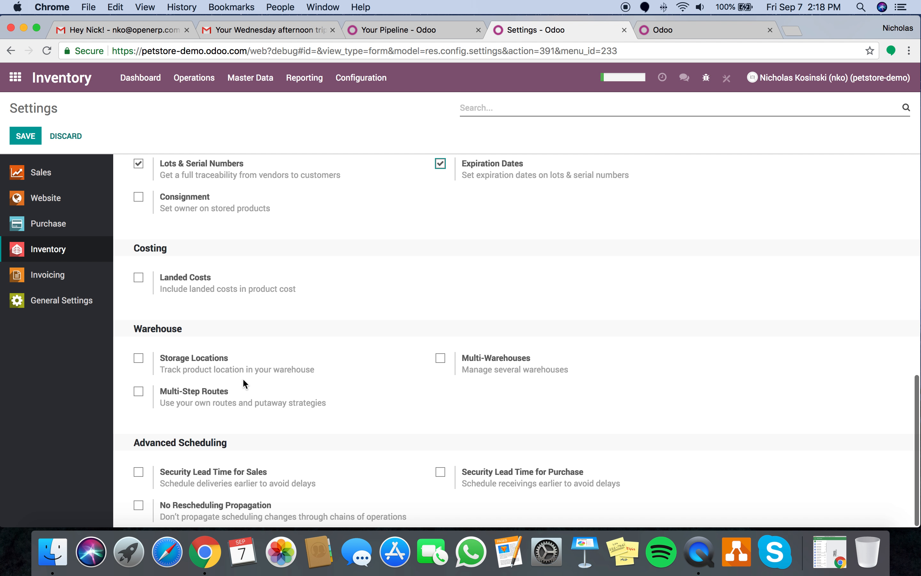
{"action": "left_click", "coordinate": [138, 392]}
{"action": "left_click", "coordinate": [440, 358]}
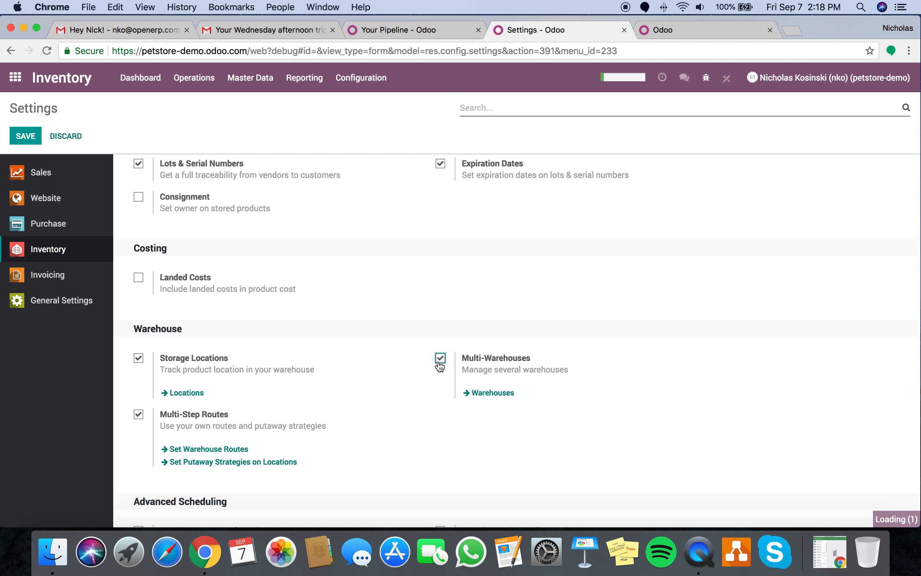
{"action": "scroll", "coordinate": [440, 364], "scroll_direction": "down", "scroll_amount": 3}
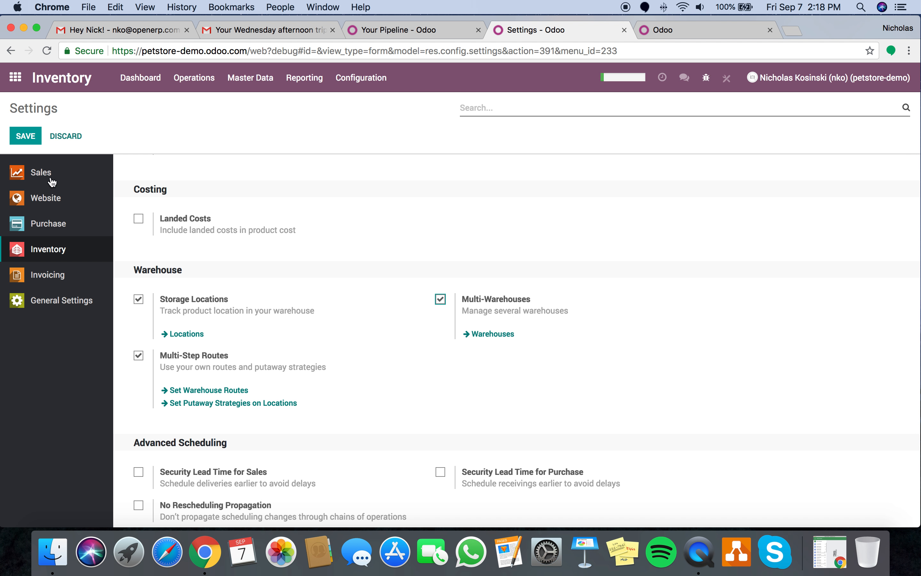
{"action": "left_click", "coordinate": [32, 137]}
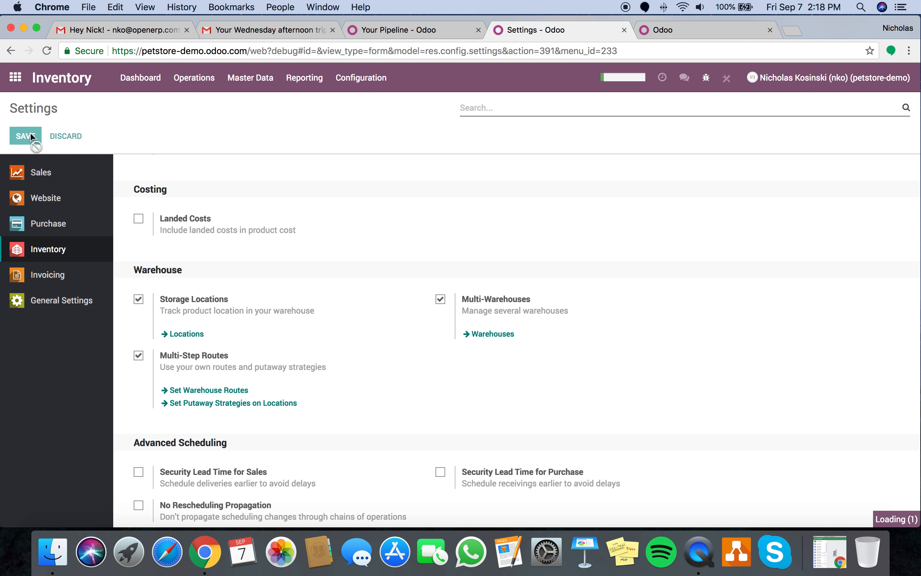
- Search Google for 'dog food' in a new tab and show the image results
{"action": "key", "text": "super+t"}
{"action": "type", "text": "dog fo"}
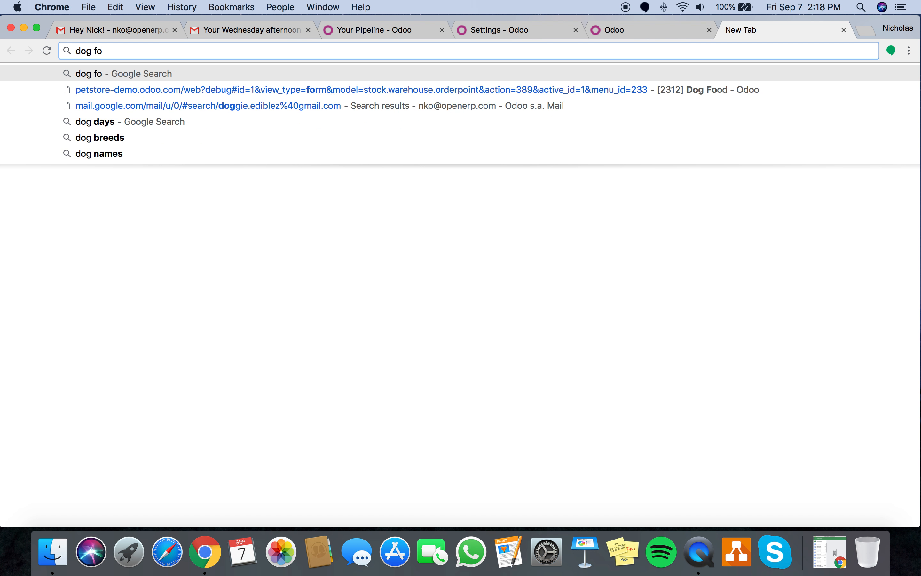
{"action": "type", "text": "od"}
{"action": "key", "text": "Return"}
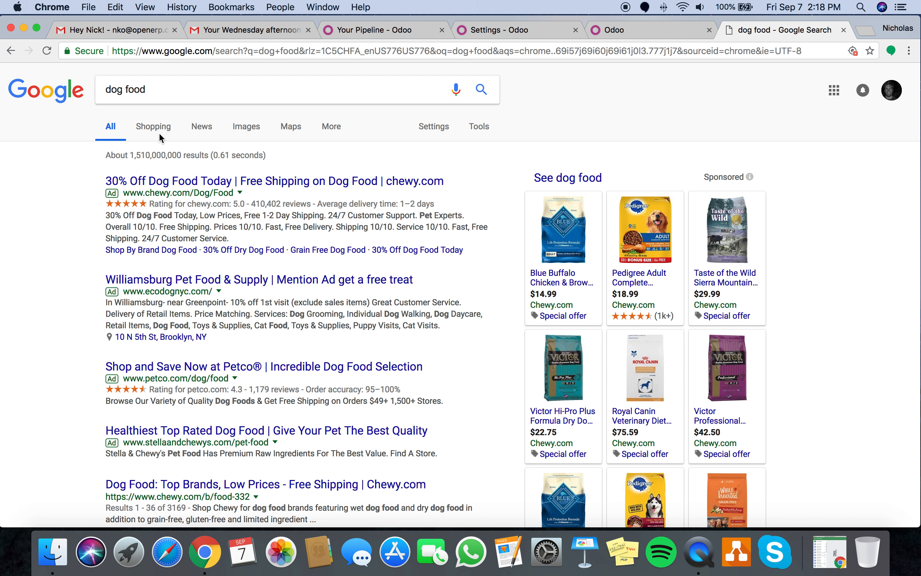
{"action": "left_click", "coordinate": [154, 126]}
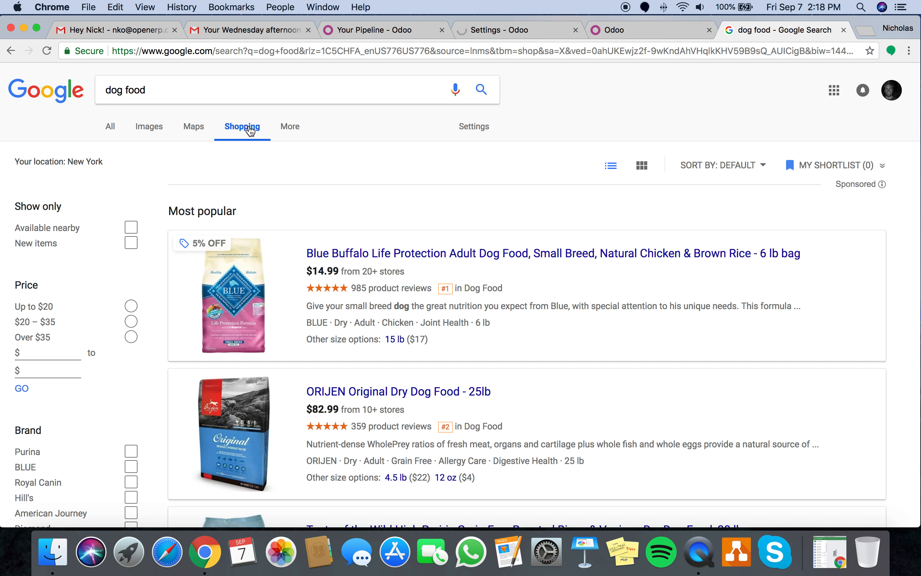
{"action": "left_click", "coordinate": [146, 129]}
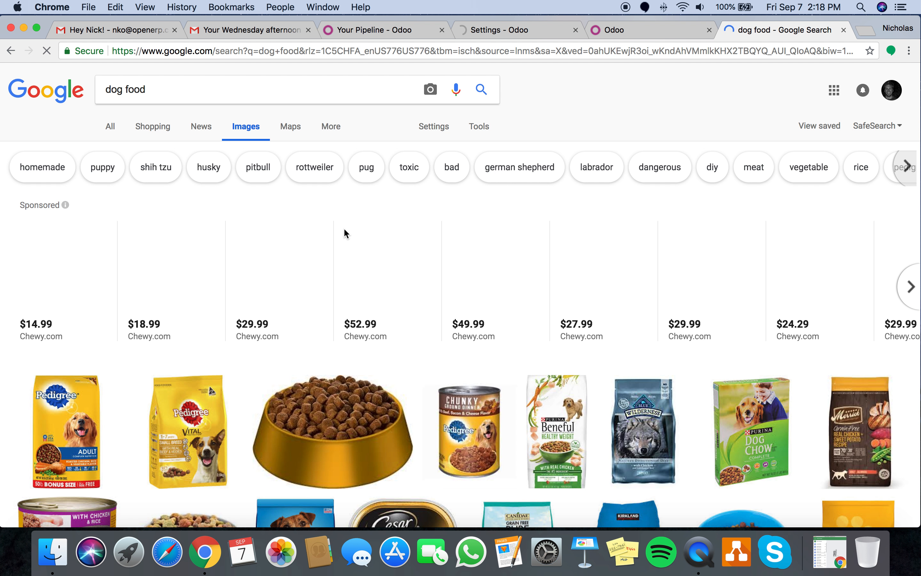
- Drag the Pedigree Vital bag image onto the desktop as 197367.jpg
{"action": "left_click", "coordinate": [190, 438]}
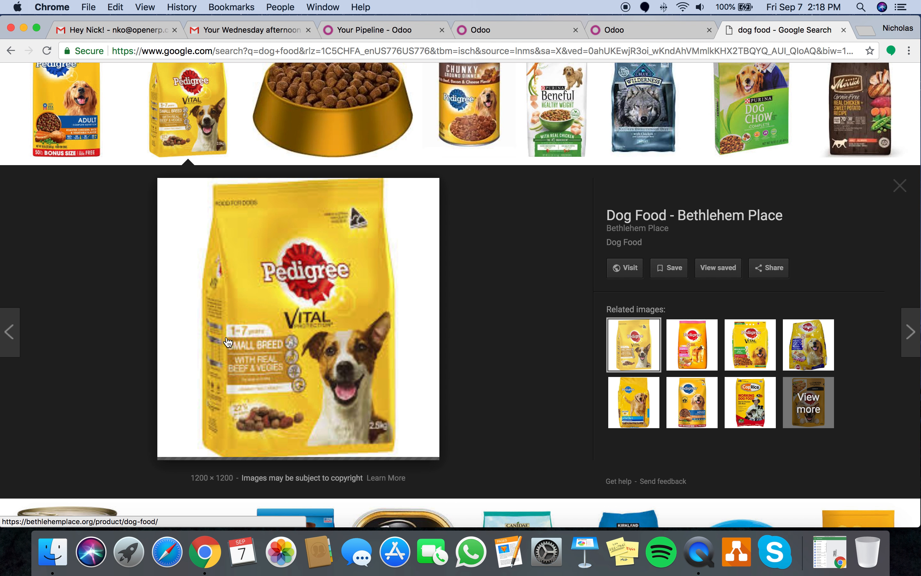
{"action": "left_click_drag", "start_coordinate": [228, 341], "coordinate": [560, 267]}
{"action": "key", "text": "F11"}
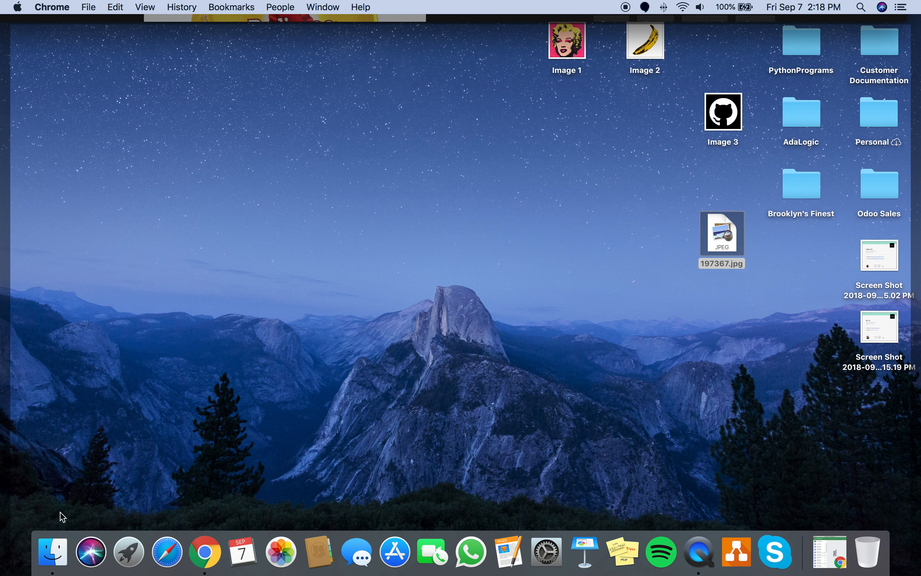
{"action": "key", "text": "F11"}
- Return to Odoo and open the Dog Food product from the products list
{"action": "left_click", "coordinate": [525, 32]}
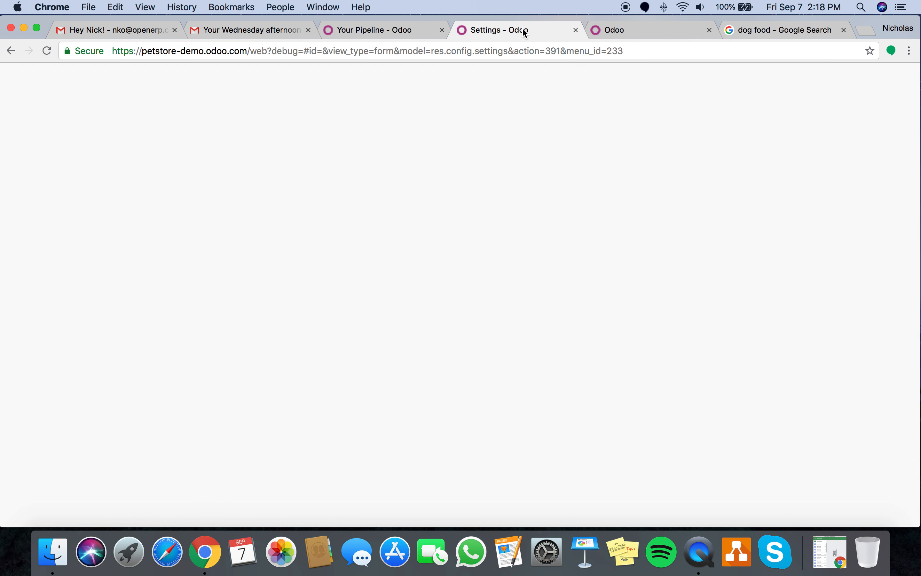
{"action": "left_click", "coordinate": [250, 78]}
{"action": "left_click", "coordinate": [251, 100]}
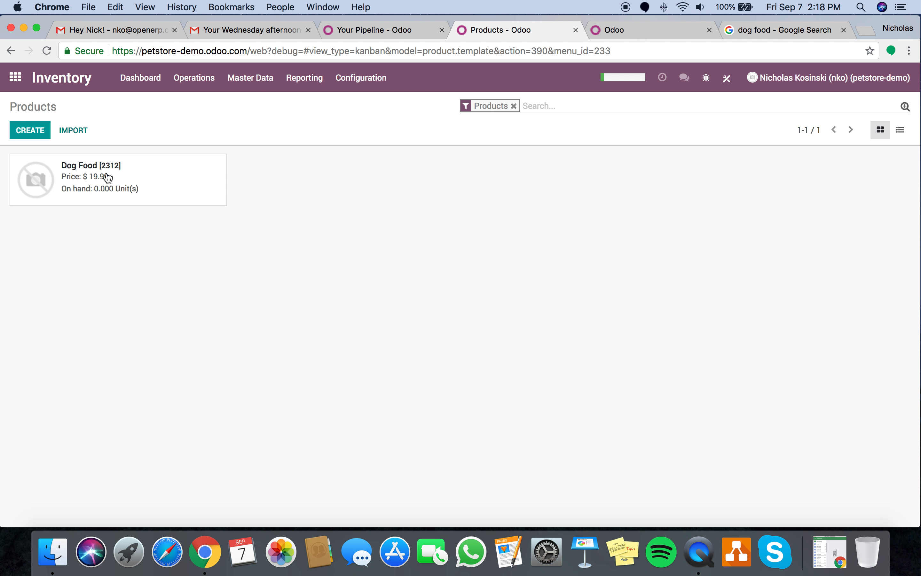
{"action": "left_click", "coordinate": [114, 179]}
- Set the Pedigree bag picture as Dog Food's image and save the product
{"action": "left_click", "coordinate": [25, 131]}
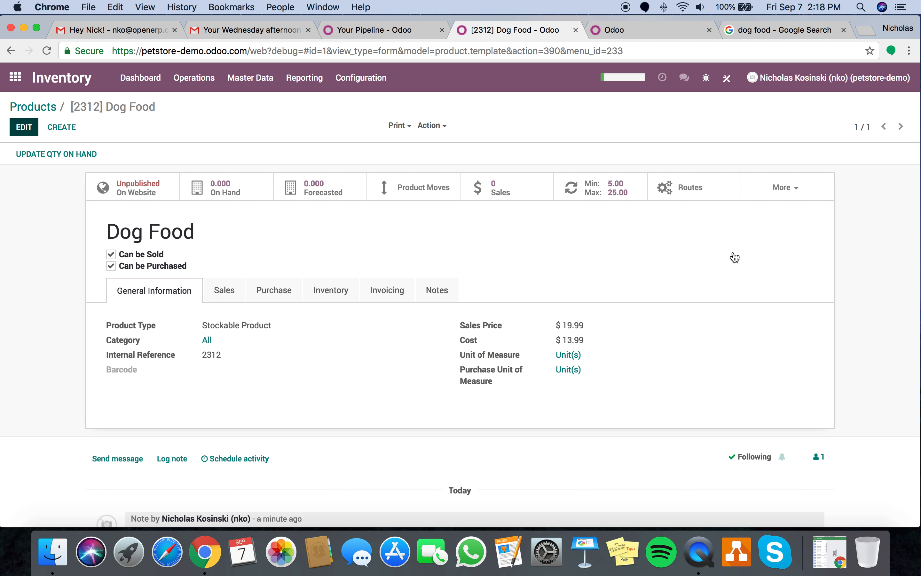
{"action": "left_click", "coordinate": [779, 224]}
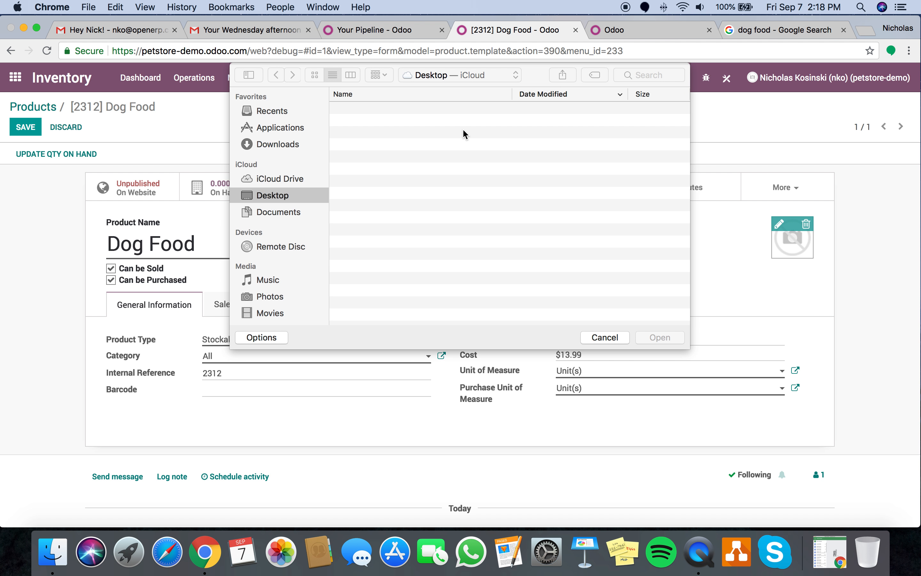
{"action": "double_click", "coordinate": [391, 107]}
{"action": "left_click", "coordinate": [25, 127]}
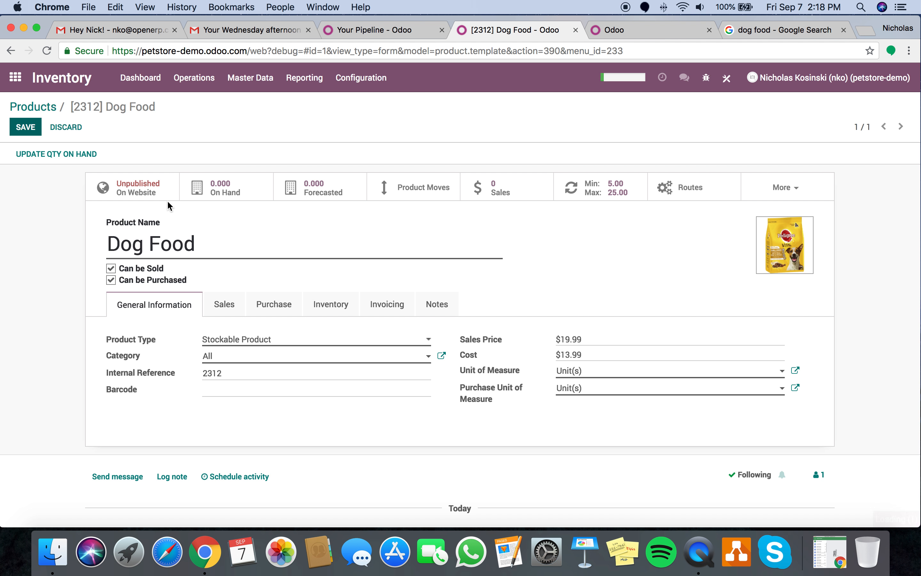
{"action": "left_click", "coordinate": [118, 190]}
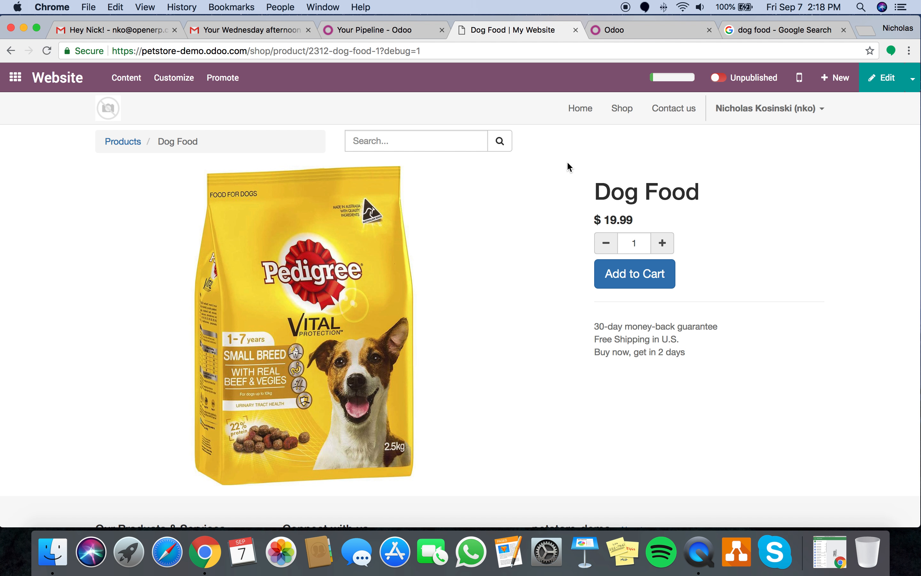
- Switch the Dog Food shop page to Published and go back to the apps home screen
{"action": "left_click", "coordinate": [719, 77]}
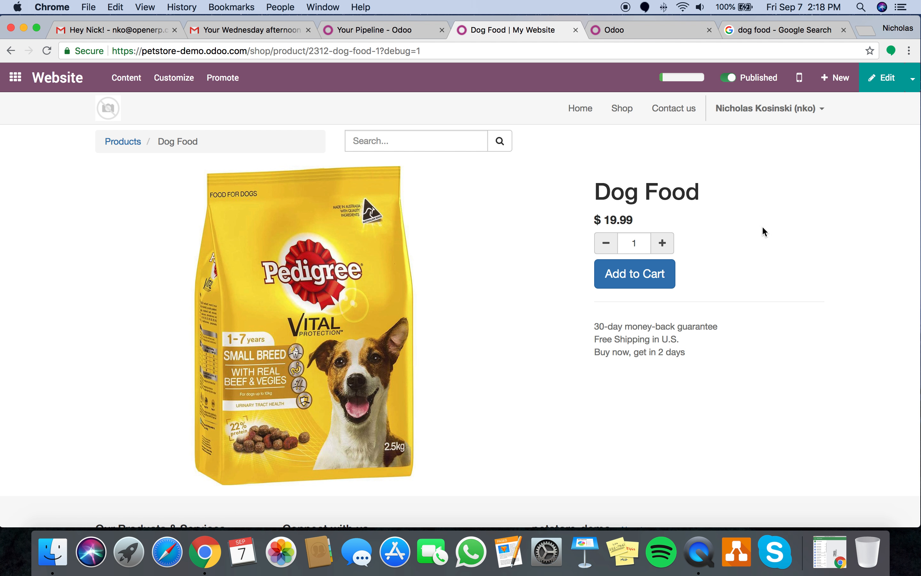
{"action": "left_click", "coordinate": [17, 79]}
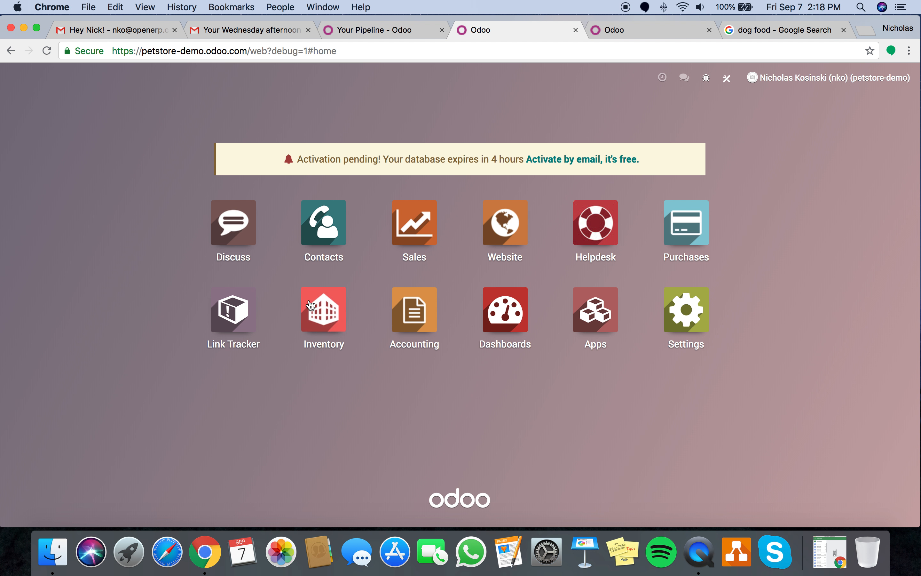
- Start a new product Newfound Land at sales price 1,299.00, tracked by unique serial number
{"action": "left_click", "coordinate": [324, 309]}
{"action": "left_click", "coordinate": [381, 88]}
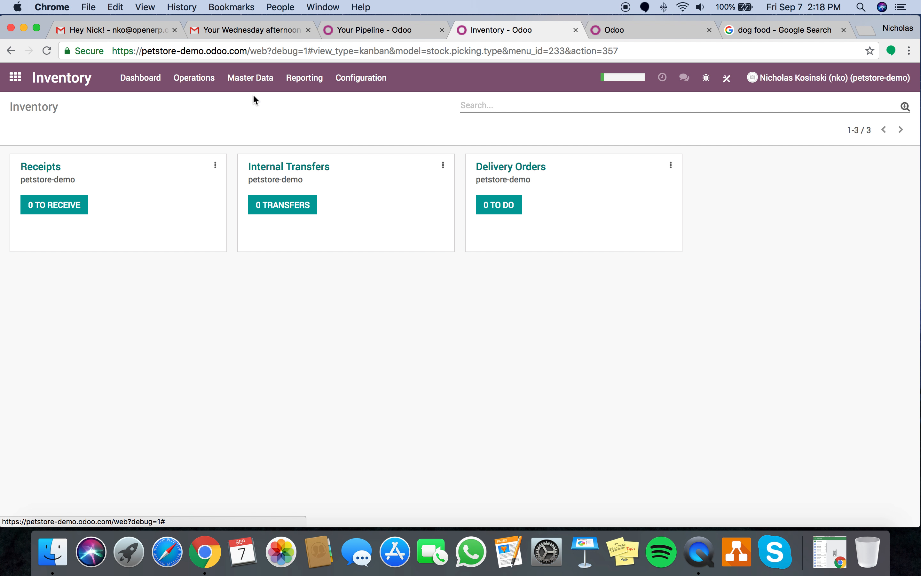
{"action": "left_click", "coordinate": [252, 105]}
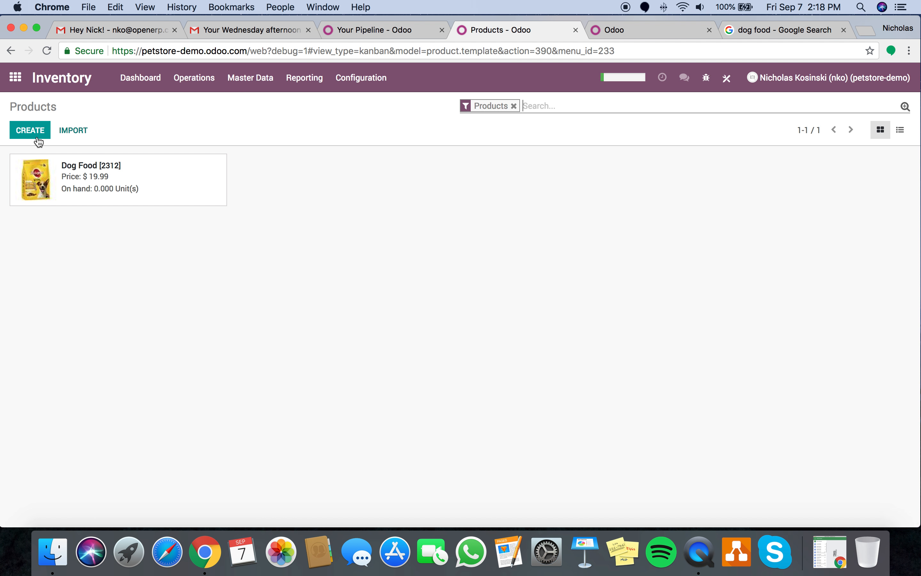
{"action": "key", "text": "alt+c"}
{"action": "type", "text": "New"}
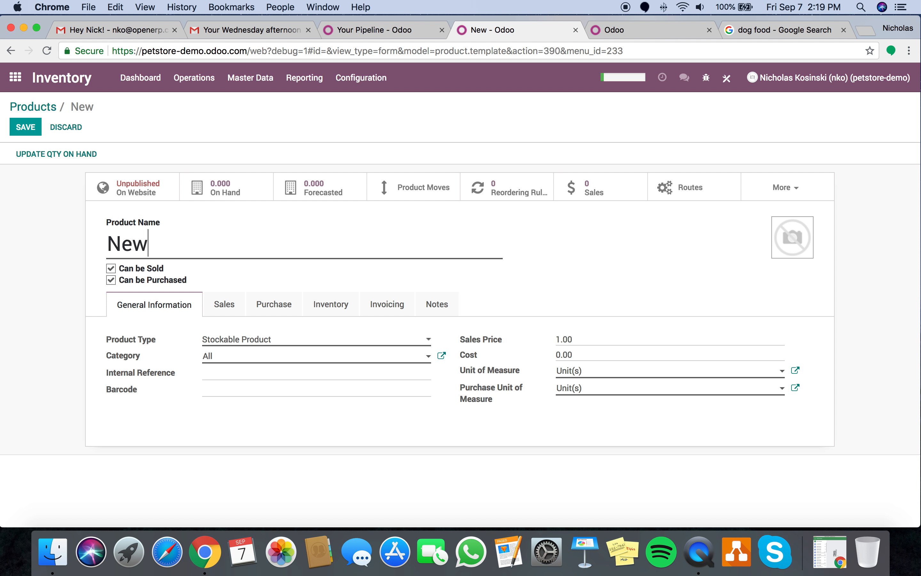
{"action": "type", "text": "found Land"}
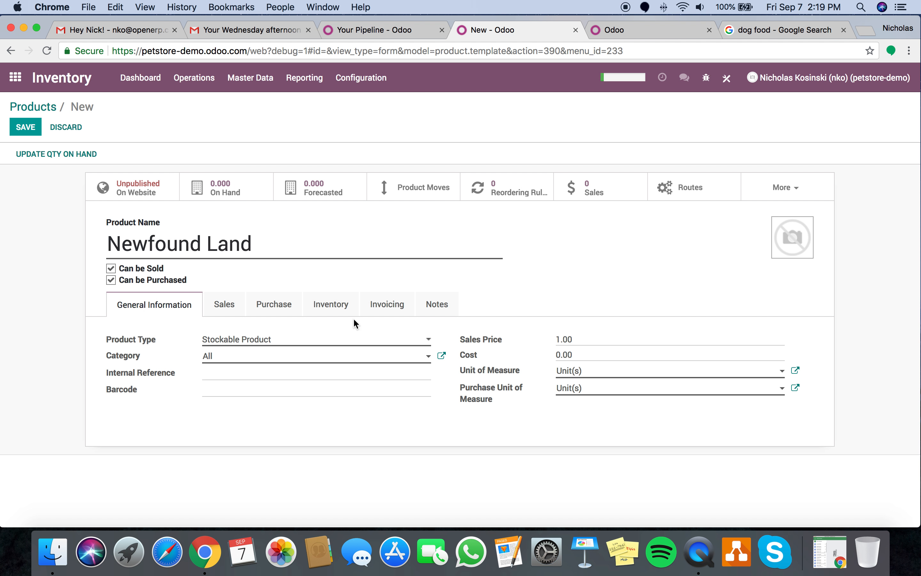
{"action": "left_click", "coordinate": [589, 340]}
{"action": "type", "text": "1299"}
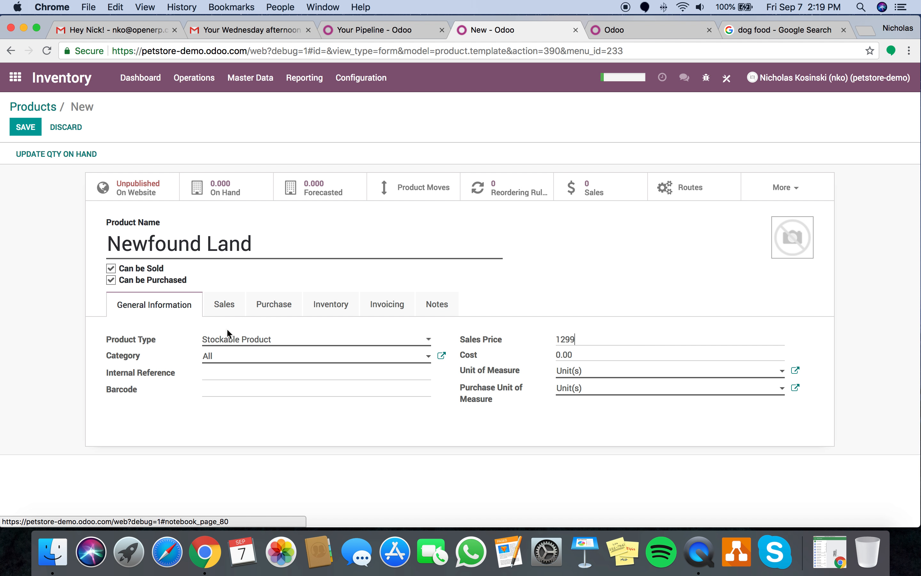
{"action": "left_click", "coordinate": [319, 305]}
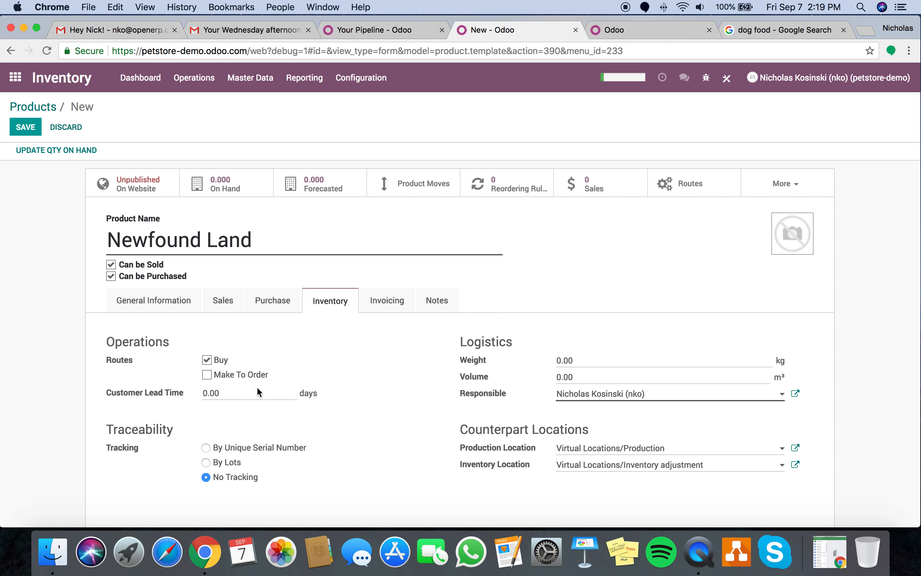
{"action": "left_click", "coordinate": [213, 452]}
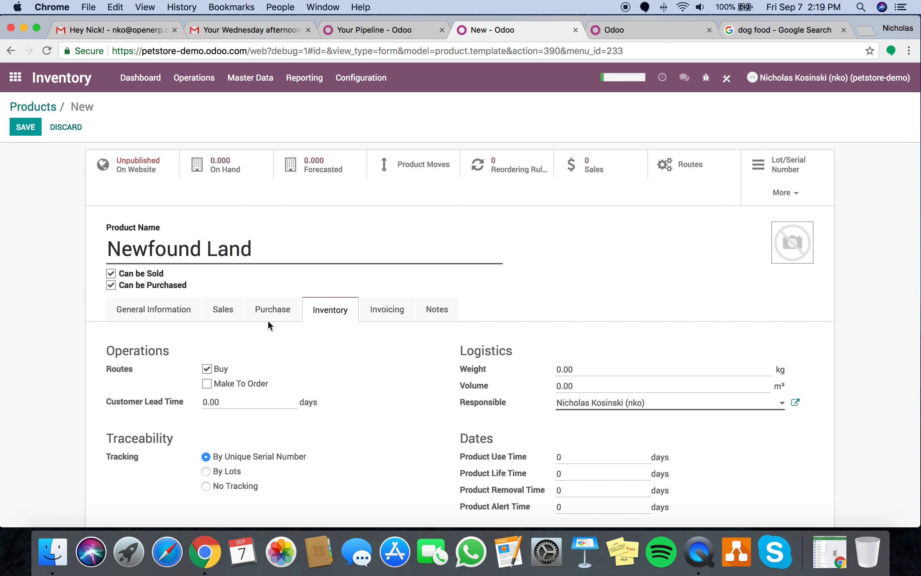
- Add the newly created vendor Dog Park with its price on the Purchase tab
{"action": "left_click", "coordinate": [268, 320]}
{"action": "left_click", "coordinate": [140, 406]}
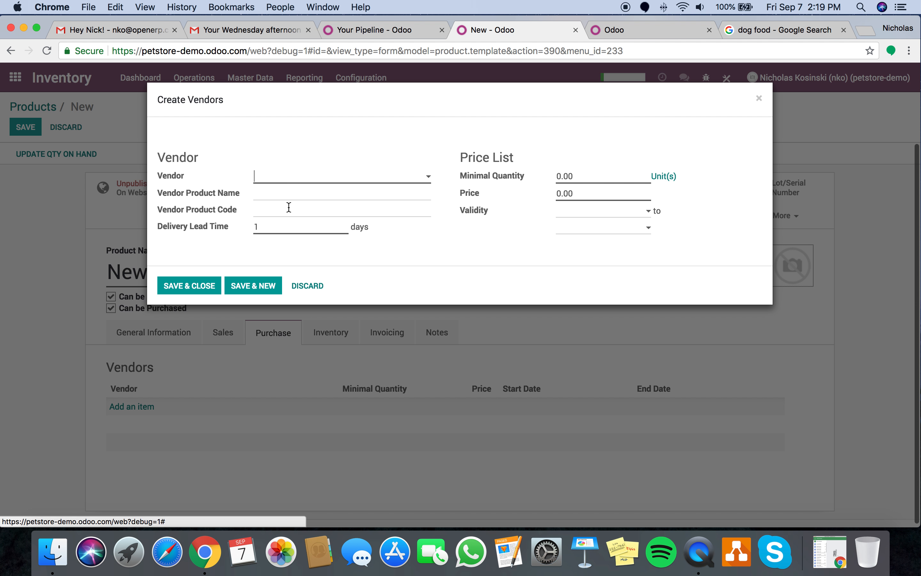
{"action": "left_click", "coordinate": [289, 182]}
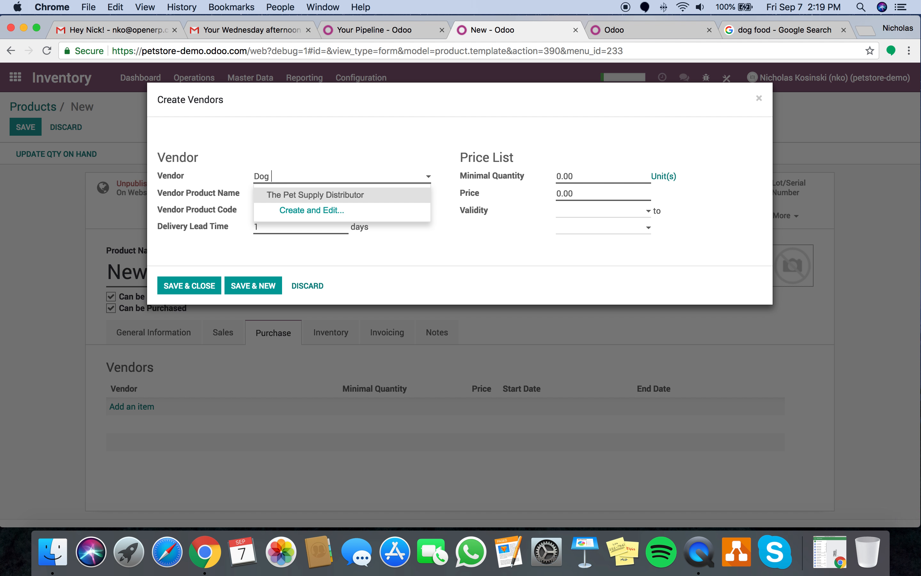
{"action": "type", "text": "Dog B"}
{"action": "key", "text": "BackSpace"}
{"action": "type", "text": "Park"}
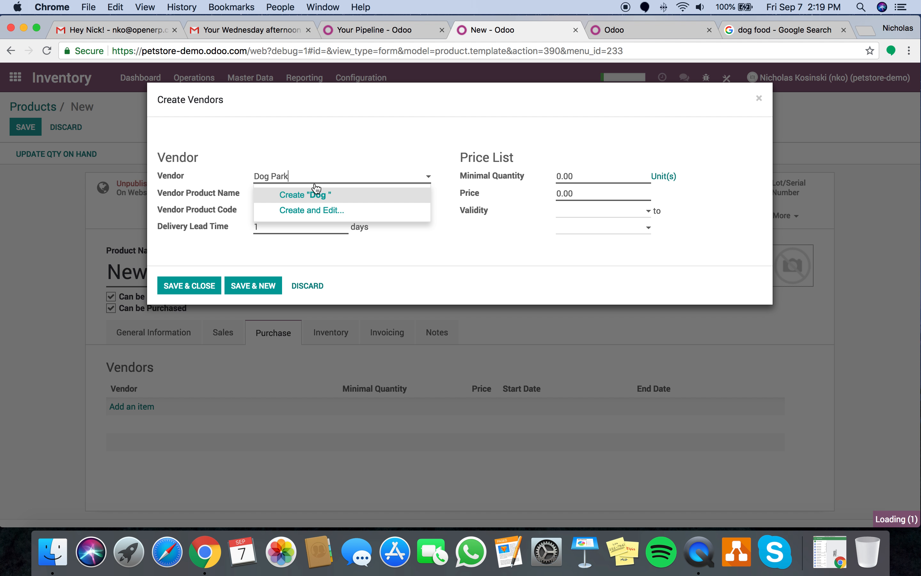
{"action": "left_click", "coordinate": [320, 195]}
{"action": "left_click", "coordinate": [589, 195]}
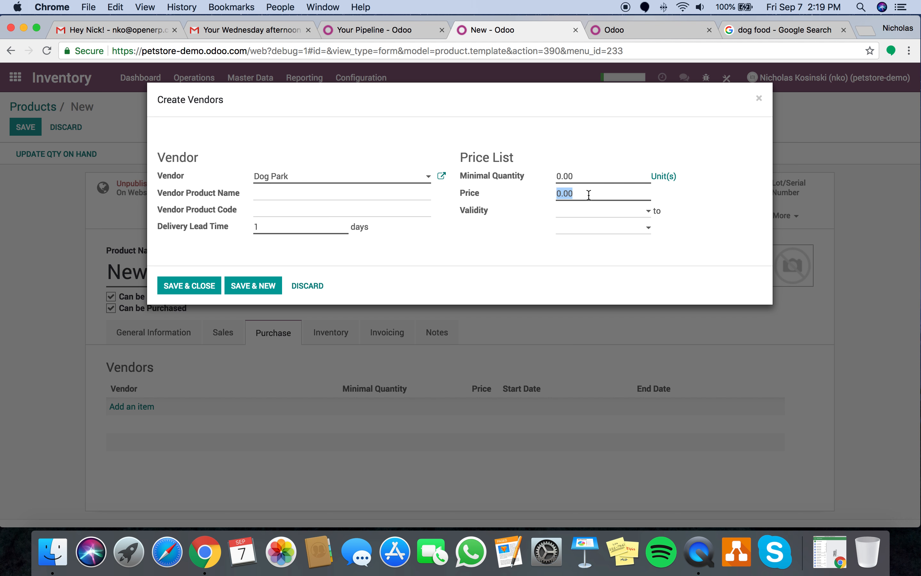
{"action": "type", "text": "899"}
{"action": "left_click", "coordinate": [206, 286]}
- Set the cost to 899.00 and save the Newfound Land product
{"action": "left_click", "coordinate": [166, 334]}
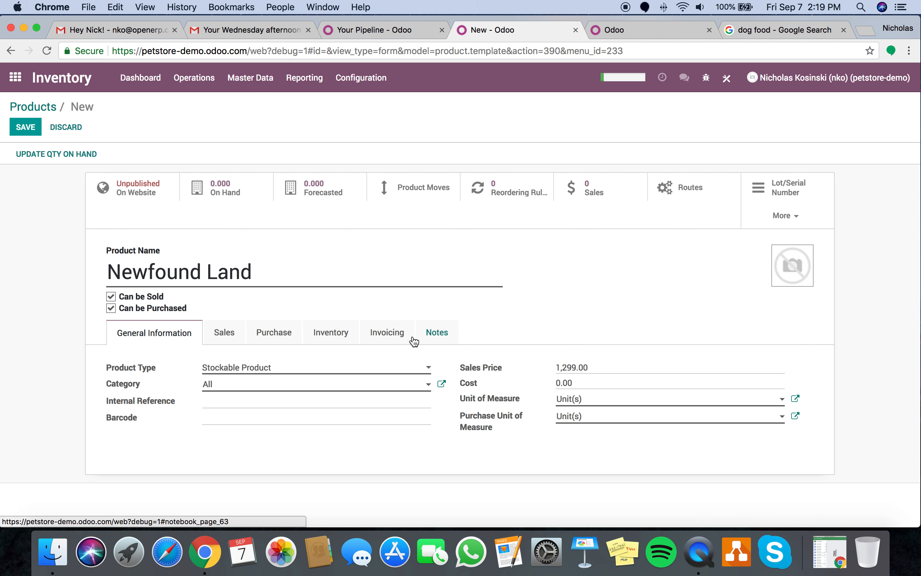
{"action": "left_click", "coordinate": [592, 384]}
{"action": "type", "text": "8"}
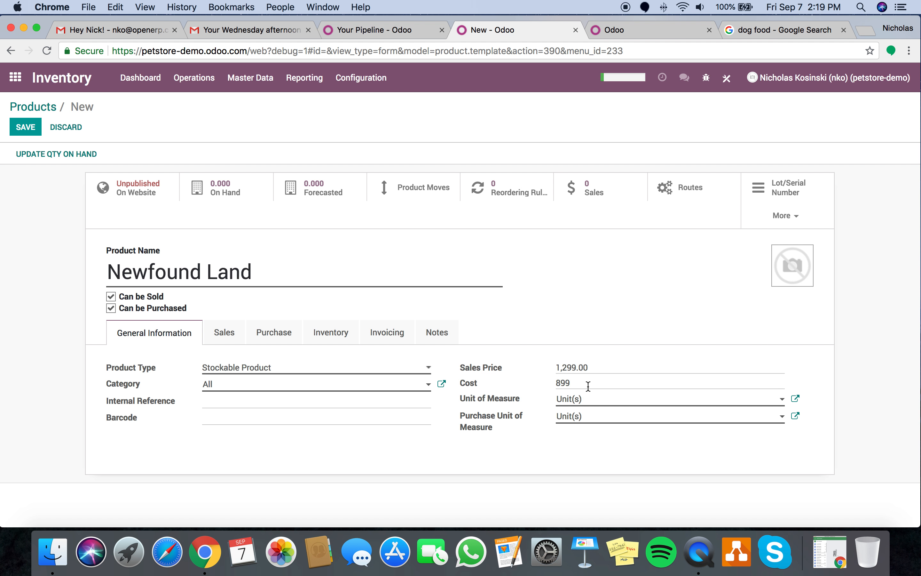
{"action": "type", "text": "99"}
{"action": "left_click", "coordinate": [26, 127]}
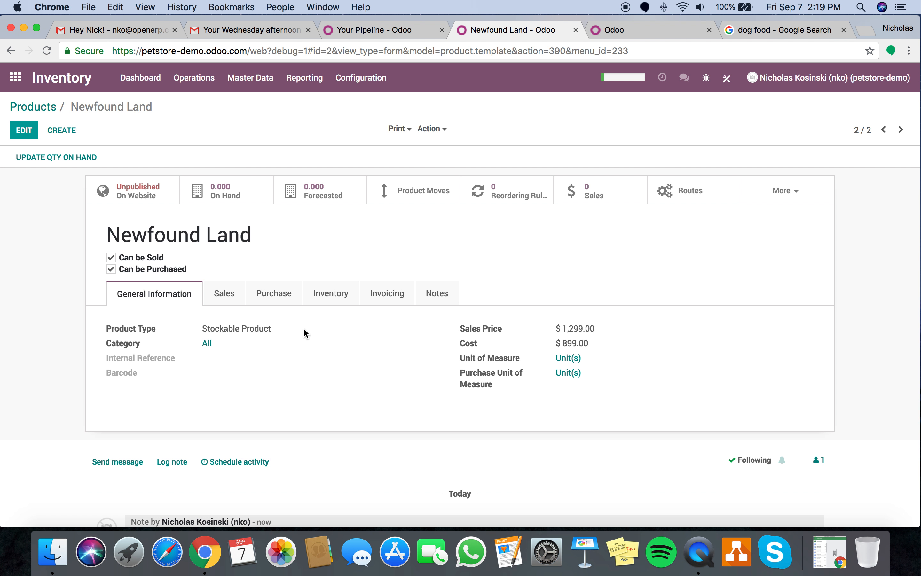
{"action": "left_click", "coordinate": [340, 302]}
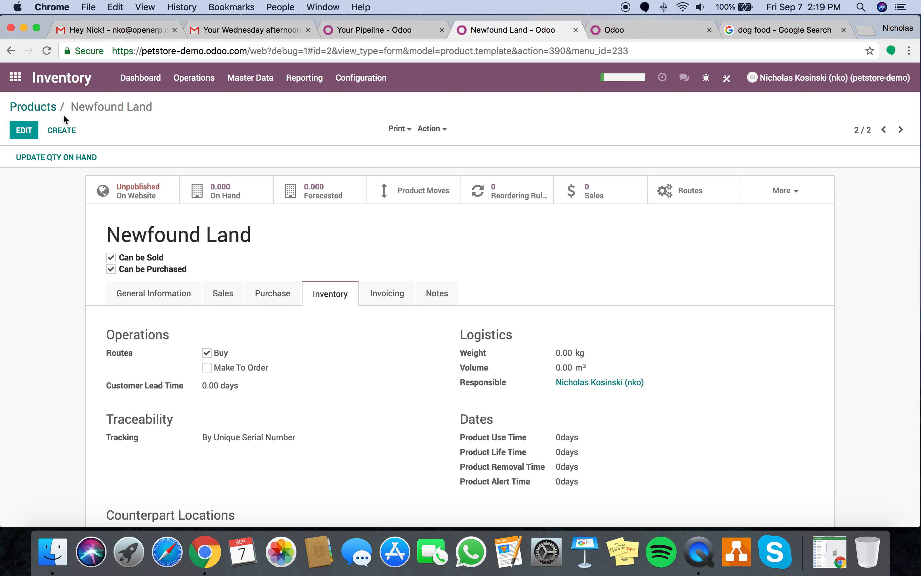
- Create and save a request for quotation from Dog Park for Newfound Land
{"action": "left_click", "coordinate": [16, 77]}
{"action": "type", "text": "purh"}
{"action": "key", "text": "Return"}
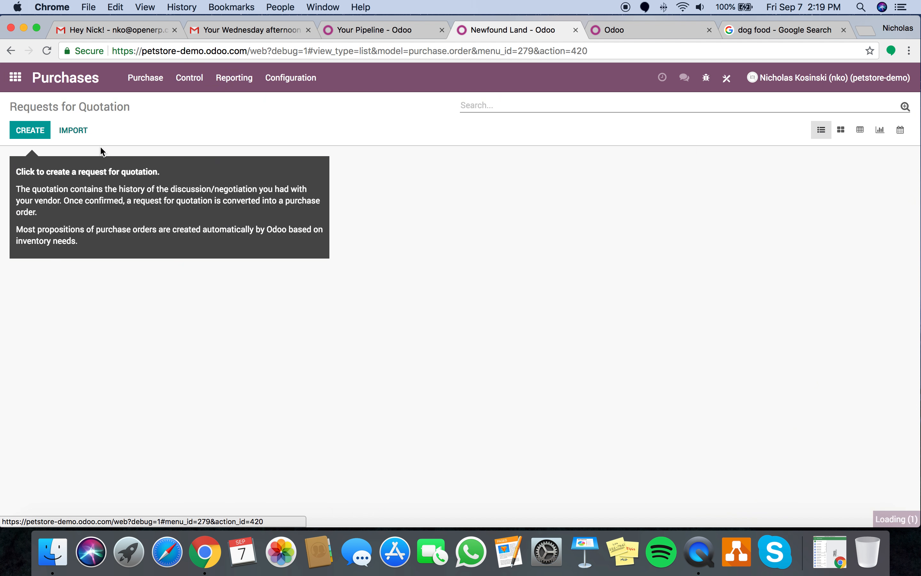
{"action": "left_click", "coordinate": [31, 132]}
{"action": "left_click", "coordinate": [213, 256]}
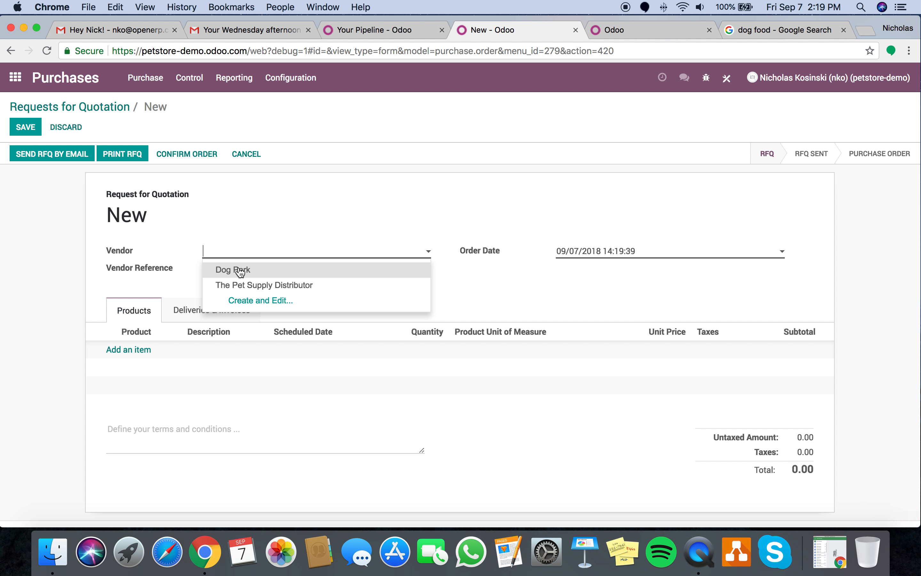
{"action": "left_click", "coordinate": [240, 268]}
{"action": "left_click", "coordinate": [145, 348]}
{"action": "type", "text": "New"}
{"action": "left_click", "coordinate": [150, 370]}
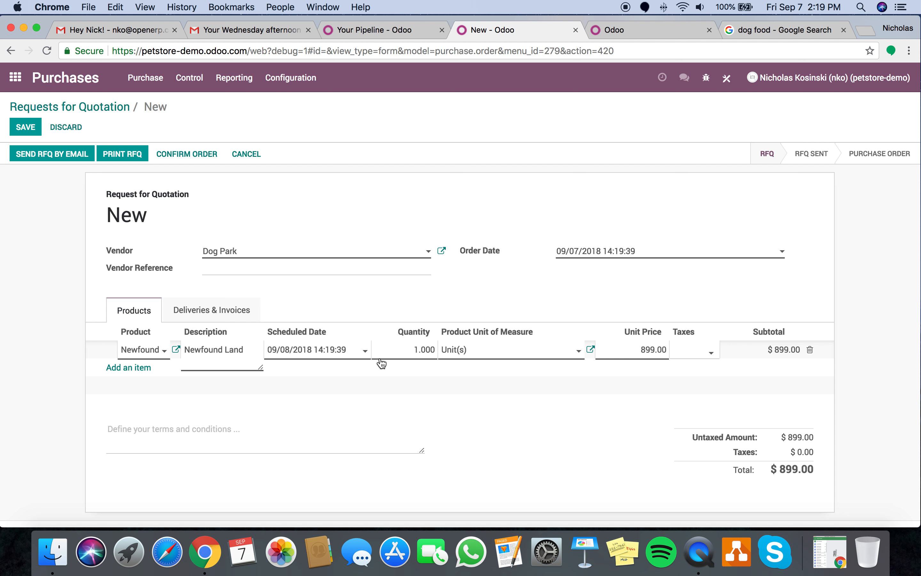
{"action": "left_click", "coordinate": [549, 432]}
{"action": "left_click", "coordinate": [33, 132]}
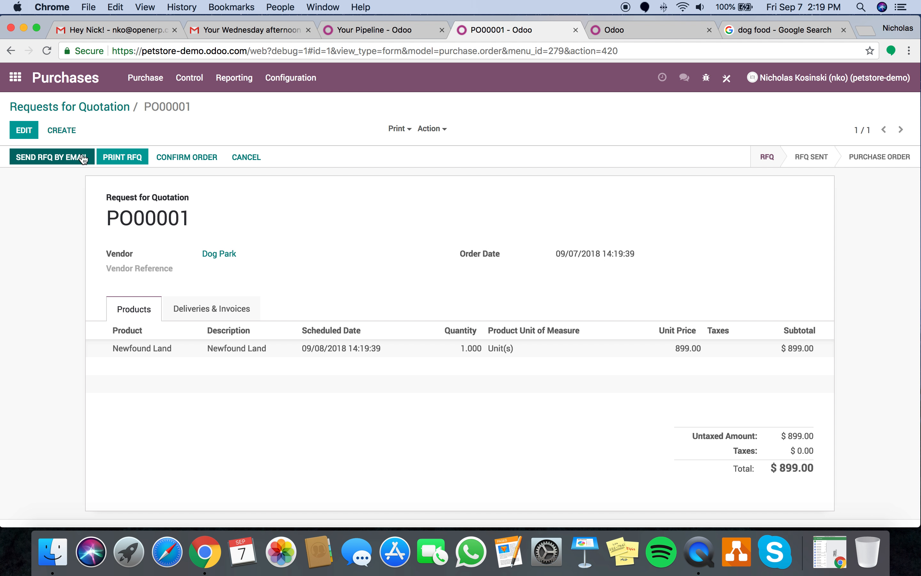
{"action": "left_click", "coordinate": [218, 158]}
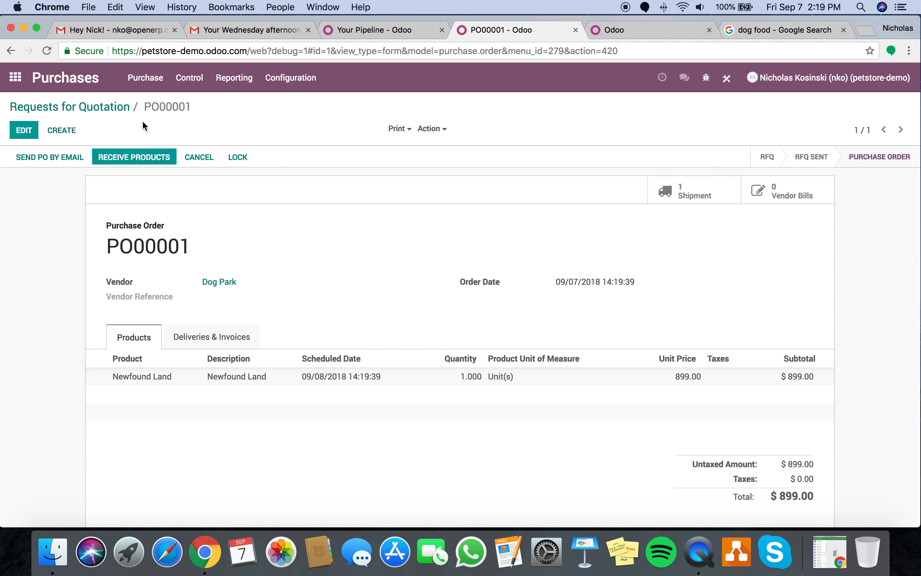
{"action": "left_click", "coordinate": [671, 193]}
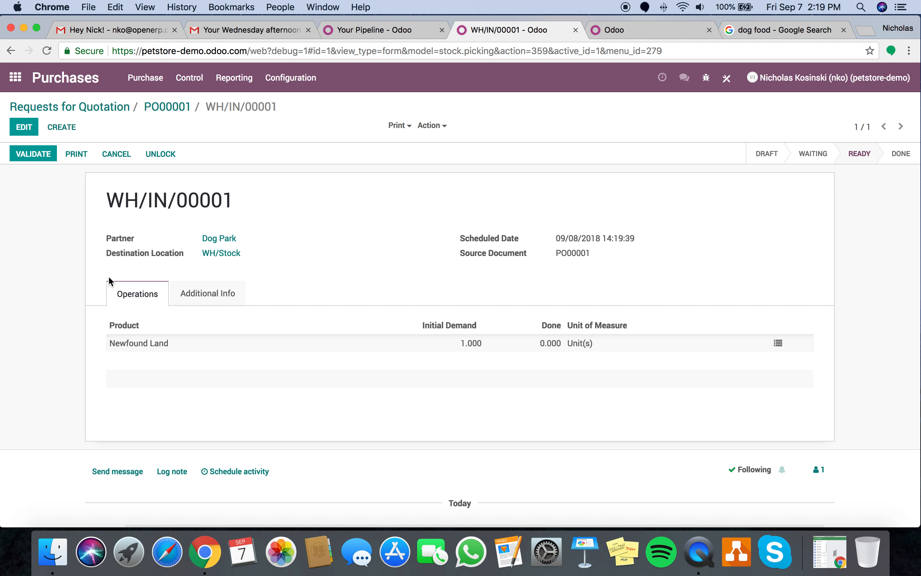
{"action": "left_click", "coordinate": [778, 343]}
{"action": "left_click", "coordinate": [452, 224]}
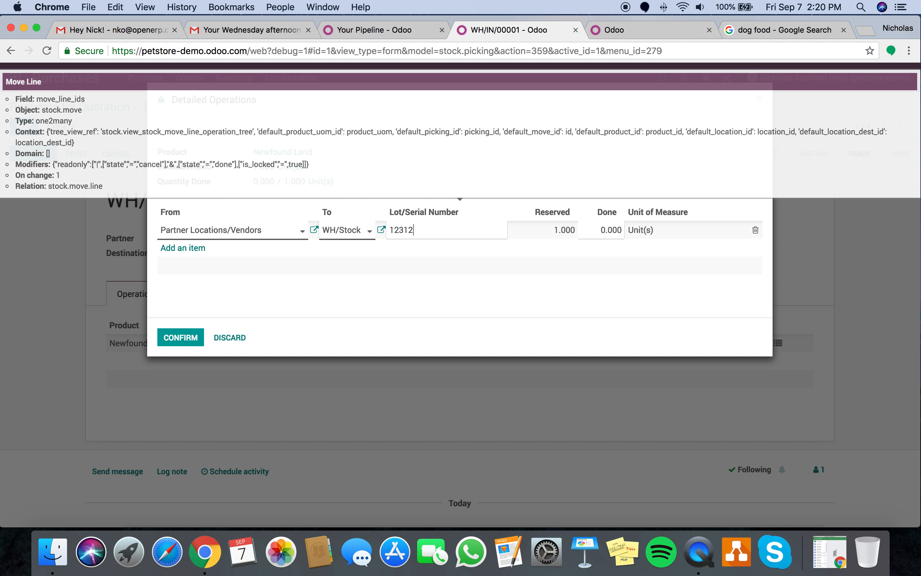
{"action": "type", "text": "12312321312"}
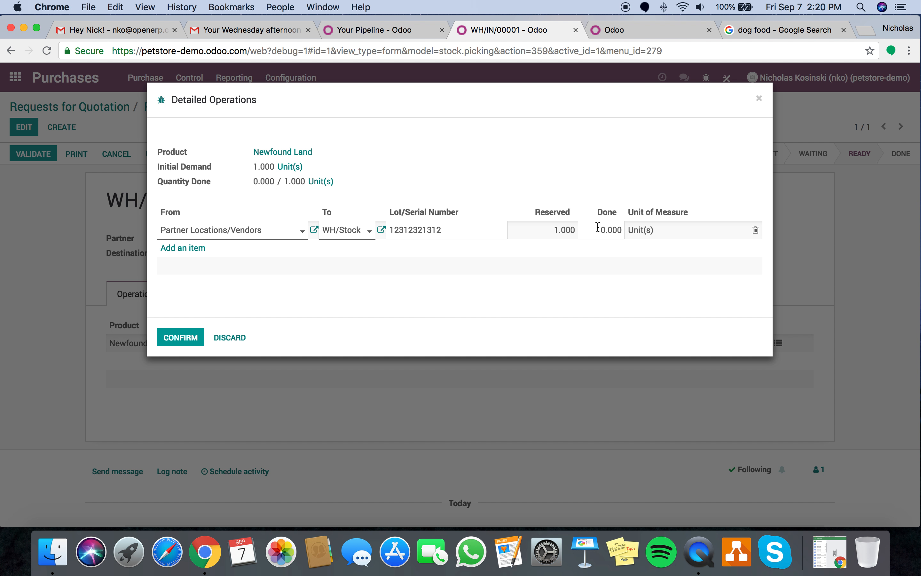
{"action": "type", "text": "1"}
{"action": "key", "text": "Tab"}
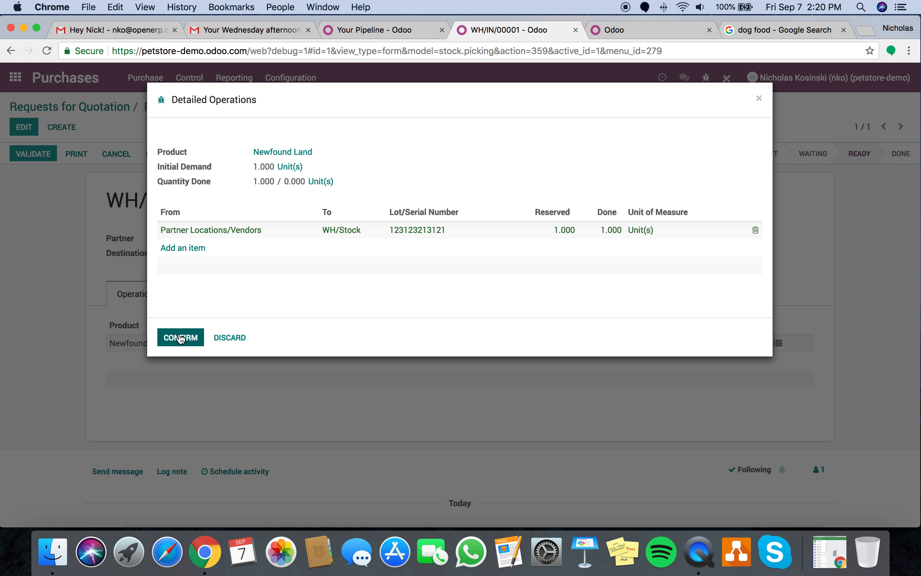
{"action": "left_click", "coordinate": [181, 338]}
{"action": "left_click", "coordinate": [36, 154]}
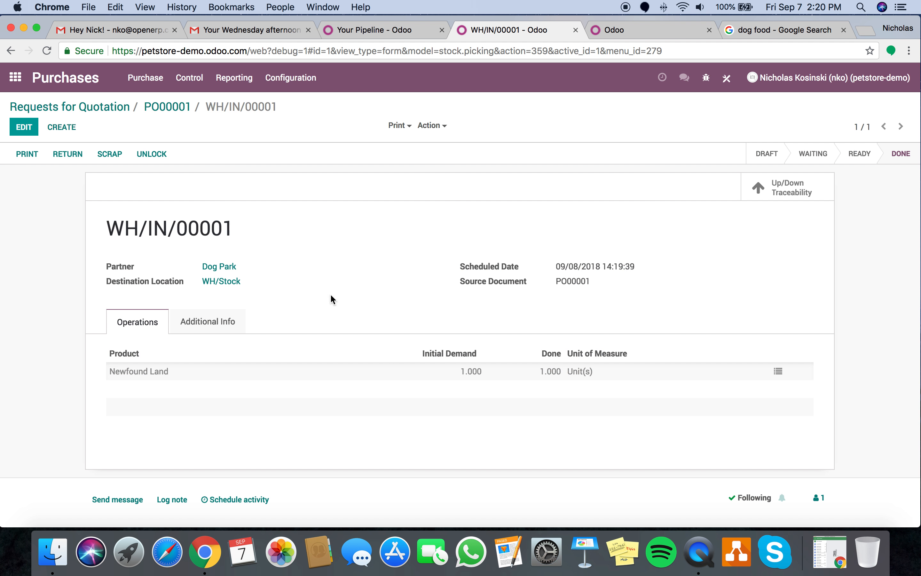
{"action": "left_click", "coordinate": [239, 88]}
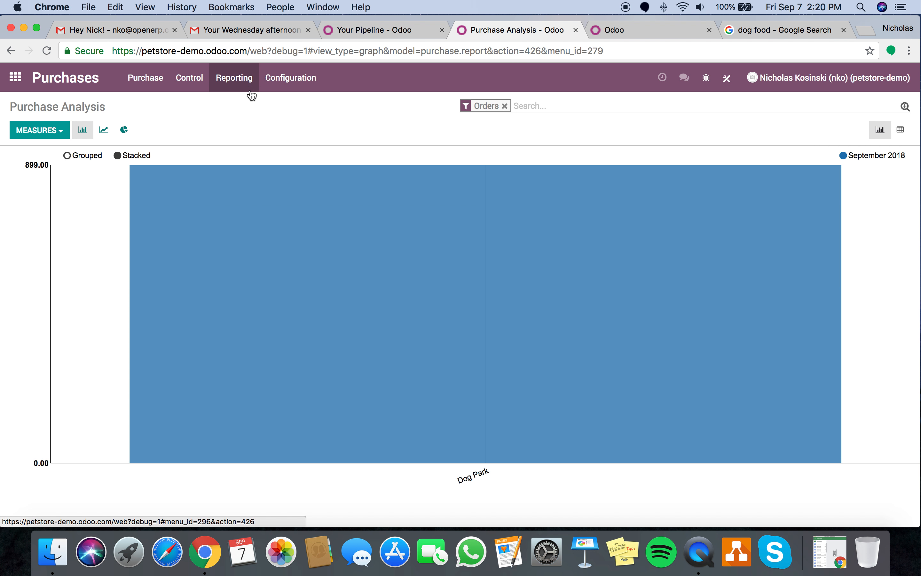
- From the Inventory Valuation report, rename Newfound Land to NewfoundLand Dog and save
{"action": "left_click", "coordinate": [9, 84]}
{"action": "left_click", "coordinate": [322, 309]}
{"action": "left_click", "coordinate": [305, 77]}
{"action": "left_click", "coordinate": [310, 121]}
{"action": "left_click", "coordinate": [207, 229]}
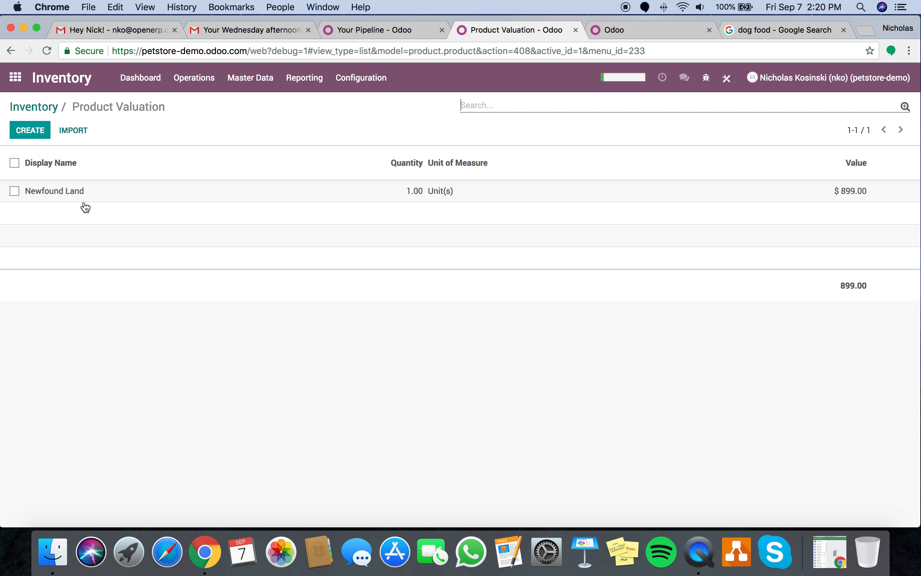
{"action": "left_click", "coordinate": [159, 195]}
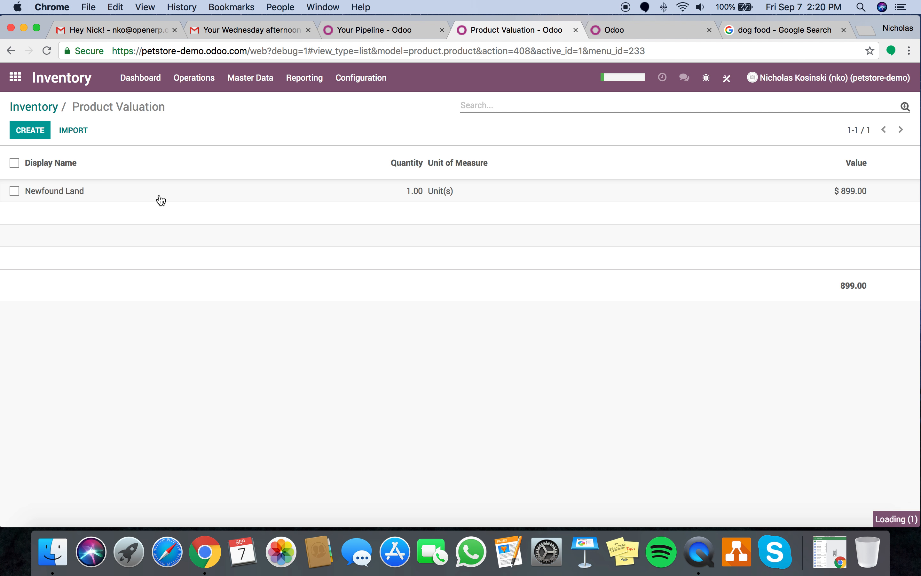
{"action": "left_click", "coordinate": [24, 127]}
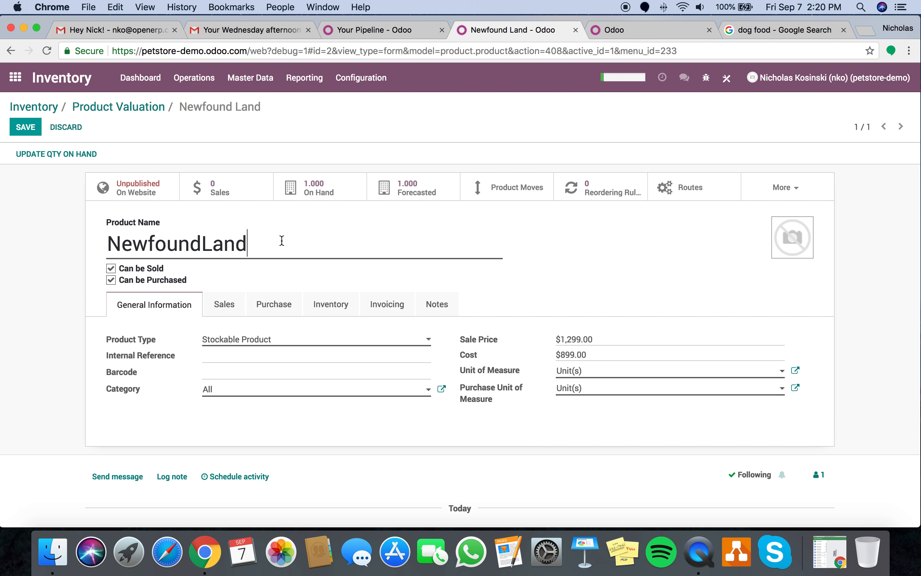
{"action": "left_click", "coordinate": [24, 127]}
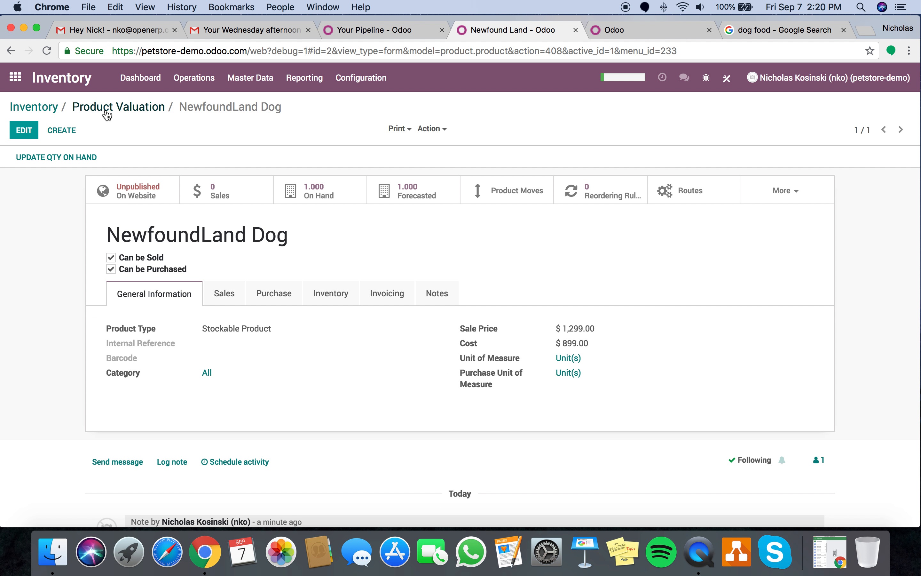
{"action": "left_click", "coordinate": [110, 112]}
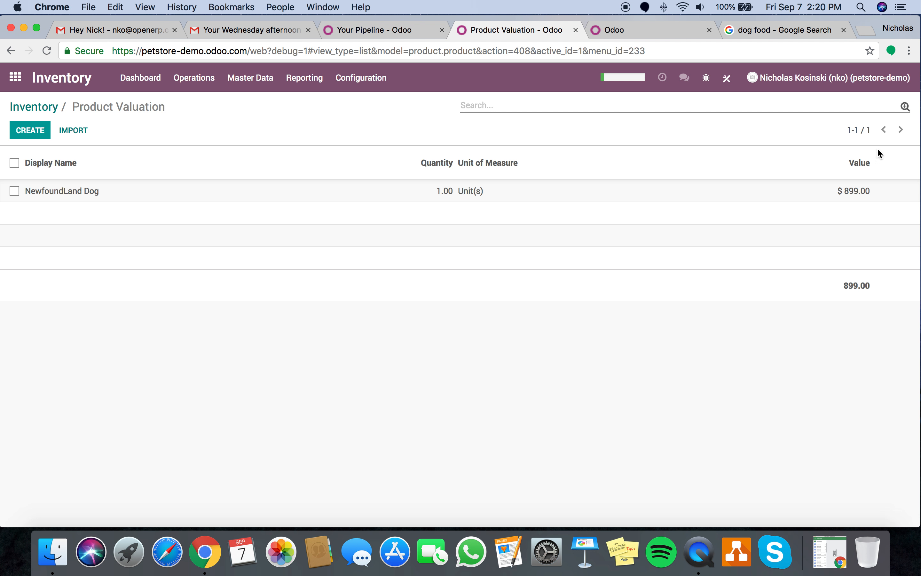
- Check NewfoundLand Dog's stock in WH/Stock and its completed moves, then return home
{"action": "left_click", "coordinate": [322, 81]}
{"action": "left_click", "coordinate": [327, 106]}
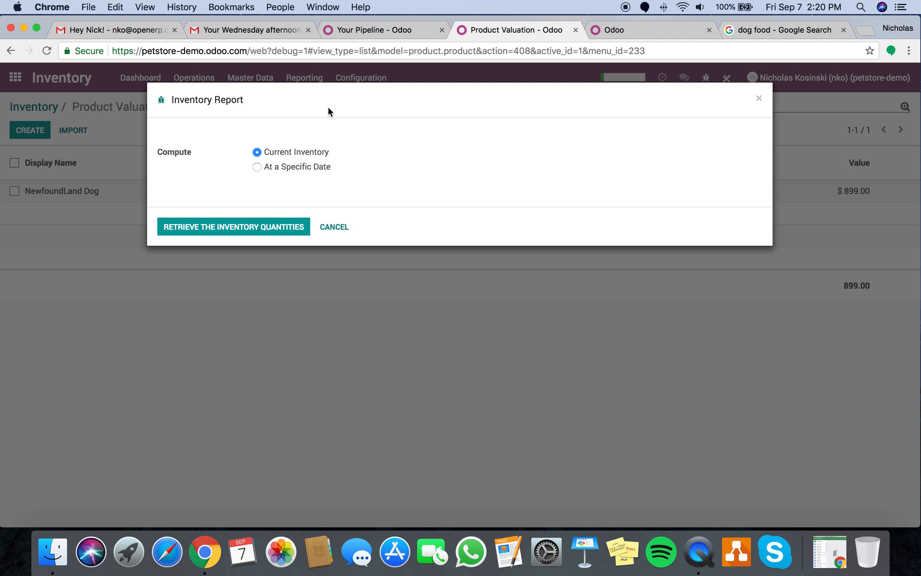
{"action": "left_click", "coordinate": [269, 228]}
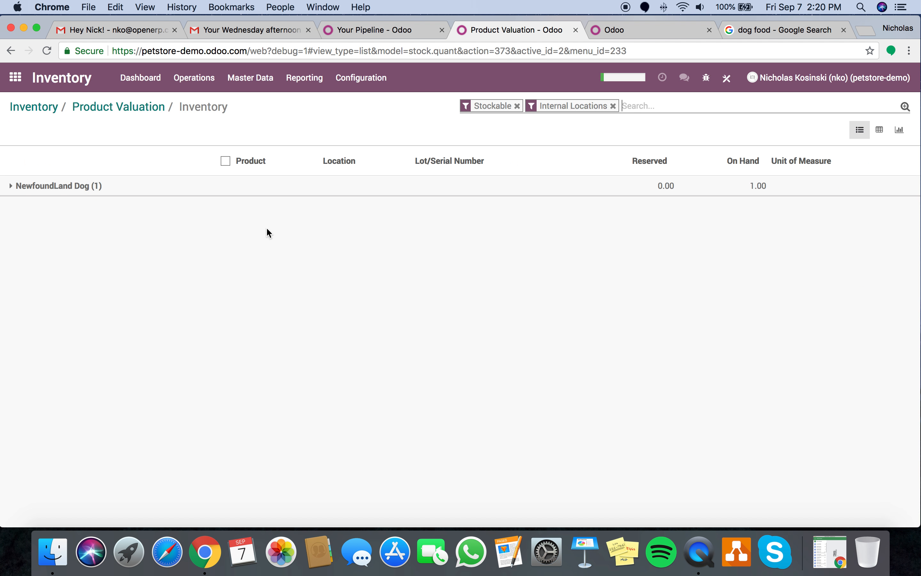
{"action": "left_click", "coordinate": [142, 190]}
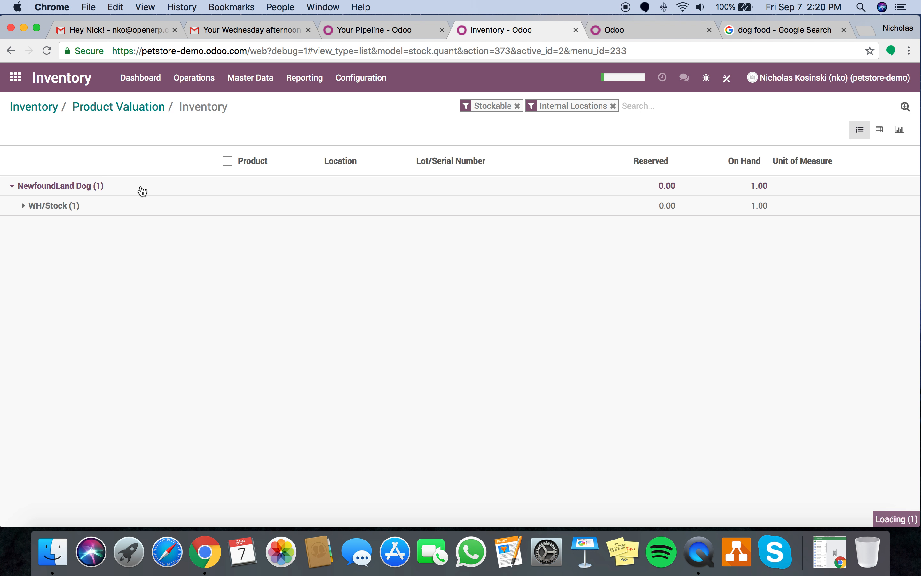
{"action": "left_click", "coordinate": [205, 207]}
{"action": "left_click", "coordinate": [213, 224]}
{"action": "left_click", "coordinate": [785, 170]}
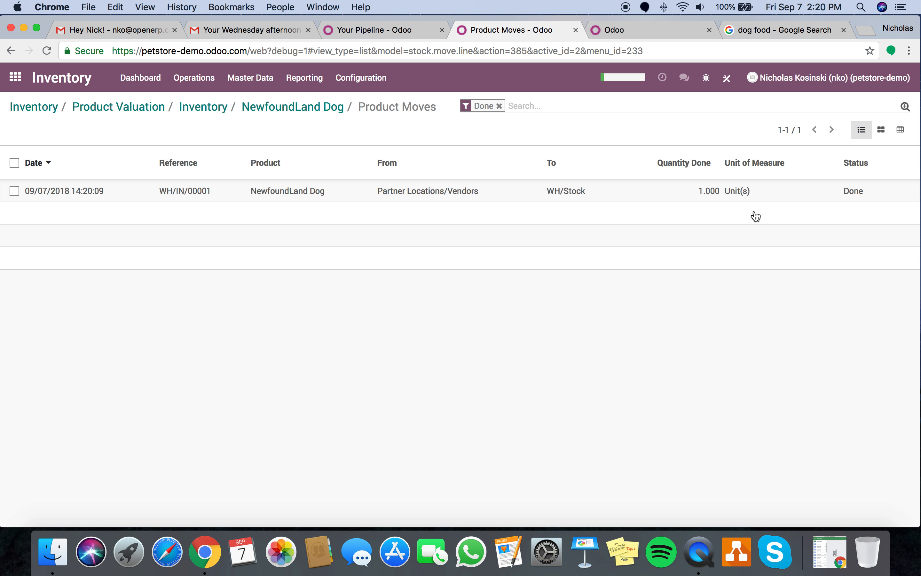
{"action": "left_click", "coordinate": [11, 72]}
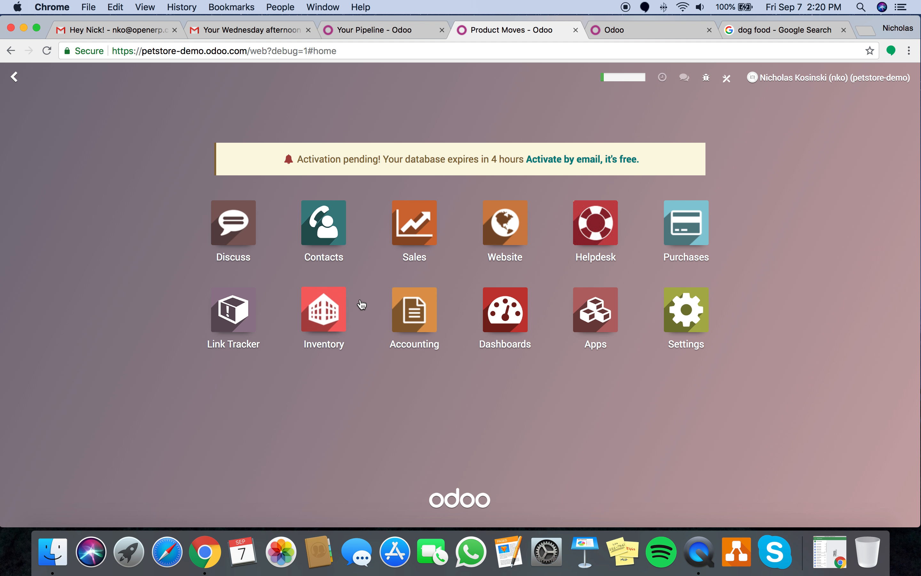
- Run a Google search for 'newfoundland dog'
{"action": "left_click", "coordinate": [320, 316]}
{"action": "left_click", "coordinate": [777, 30]}
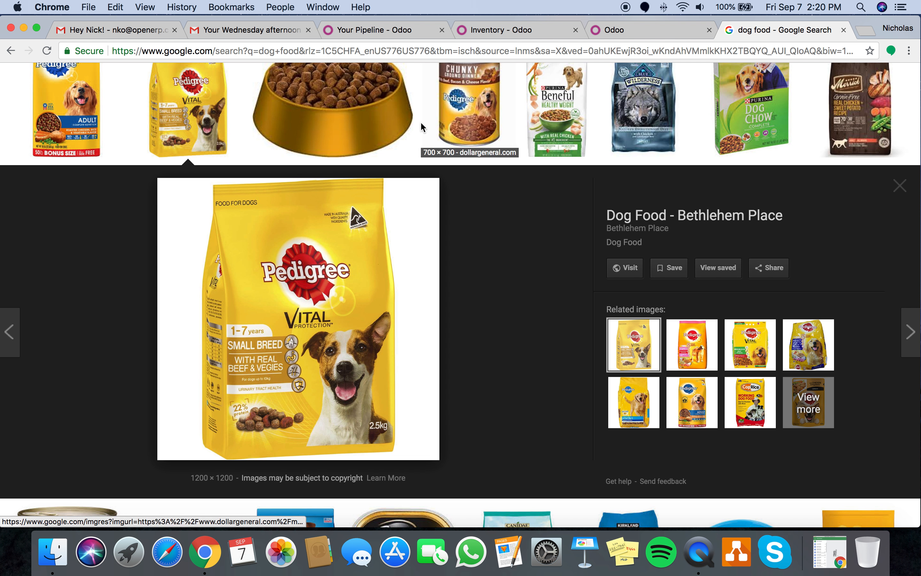
{"action": "key", "text": "super+l"}
{"action": "type", "text": "newflound l"}
{"action": "key", "text": "BackSpace"}
{"action": "type", "text": "dog"}
{"action": "key", "text": "Return"}
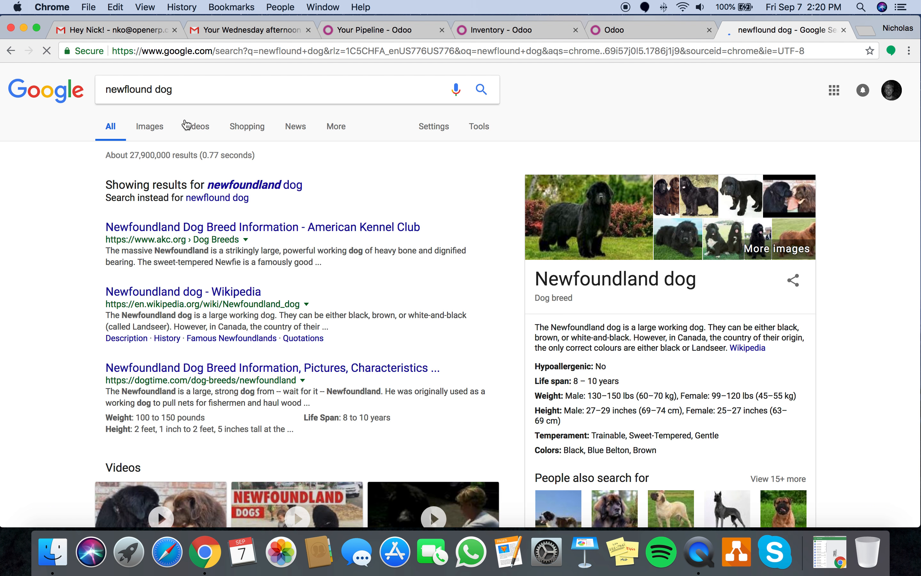
- Open a Newfoundland dog image result and drag the photo onto the desktop
{"action": "left_click", "coordinate": [152, 127]}
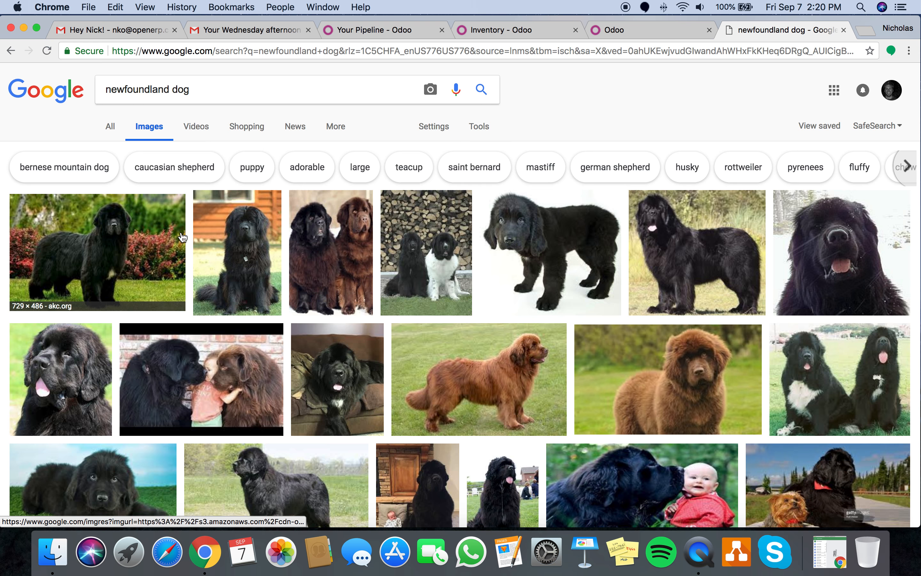
{"action": "left_click", "coordinate": [236, 263]}
{"action": "left_click_drag", "start_coordinate": [307, 325], "coordinate": [575, 360]}
{"action": "scroll", "coordinate": [358, 164], "scroll_direction": "down", "scroll_amount": 4}
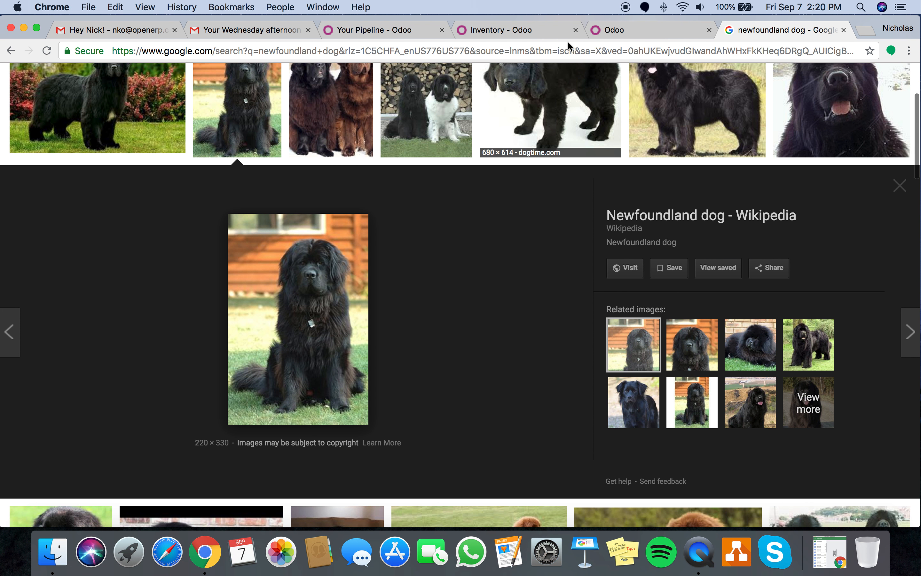
{"action": "left_click", "coordinate": [535, 30]}
- Replace the NewfoundLand Dog product image with the saved dog photo and save
{"action": "left_click", "coordinate": [250, 78]}
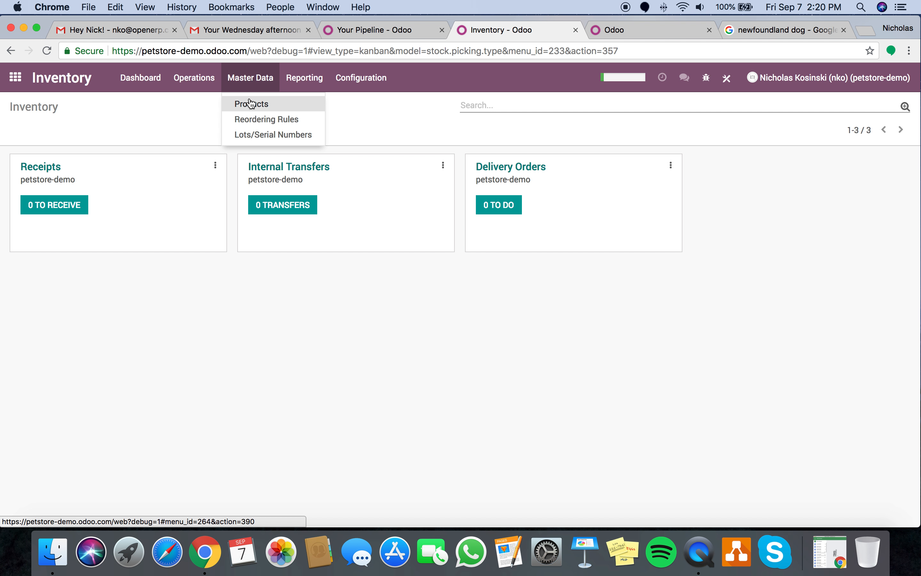
{"action": "left_click", "coordinate": [247, 102]}
{"action": "left_click", "coordinate": [342, 193]}
{"action": "left_click", "coordinate": [27, 130]}
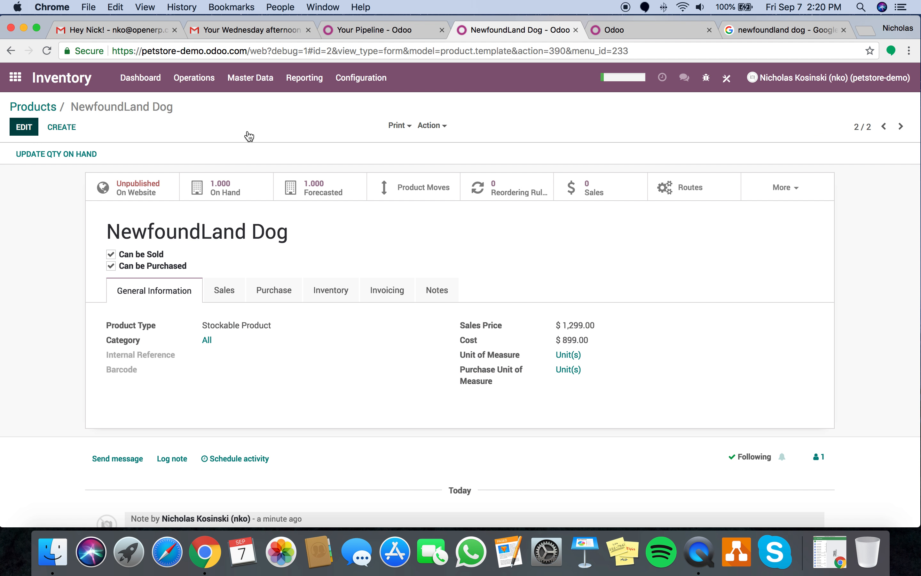
{"action": "mouse_move", "coordinate": [813, 240]}
{"action": "left_click", "coordinate": [783, 226]}
{"action": "double_click", "coordinate": [411, 111]}
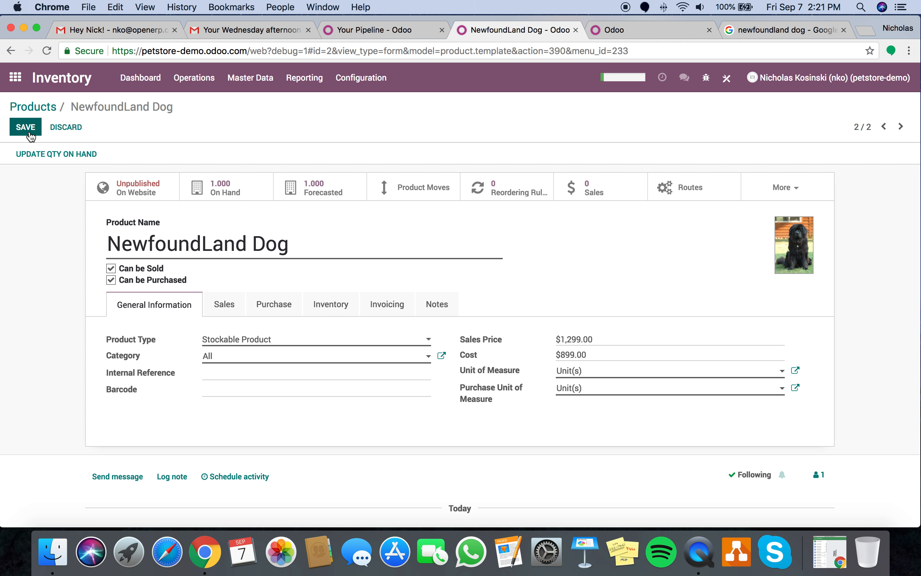
{"action": "left_click", "coordinate": [30, 132]}
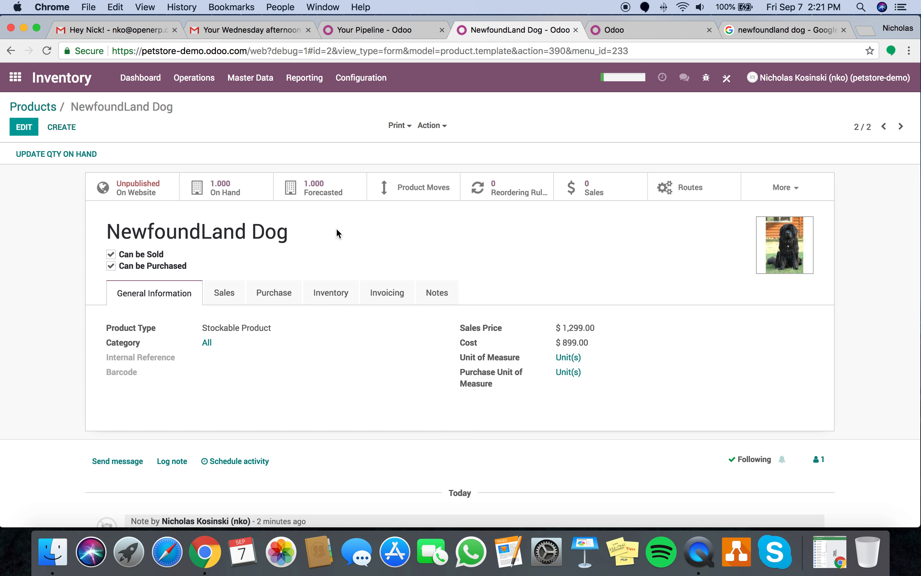
- Publish the NewfoundLand Dog product page on the website shop
{"action": "left_click", "coordinate": [126, 185]}
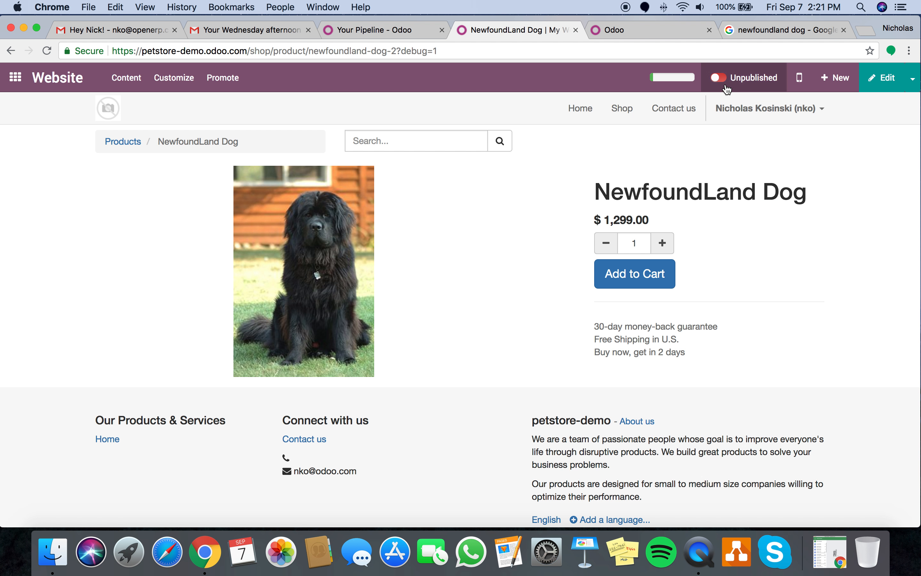
{"action": "left_click", "coordinate": [724, 79]}
{"action": "left_click", "coordinate": [28, 75]}
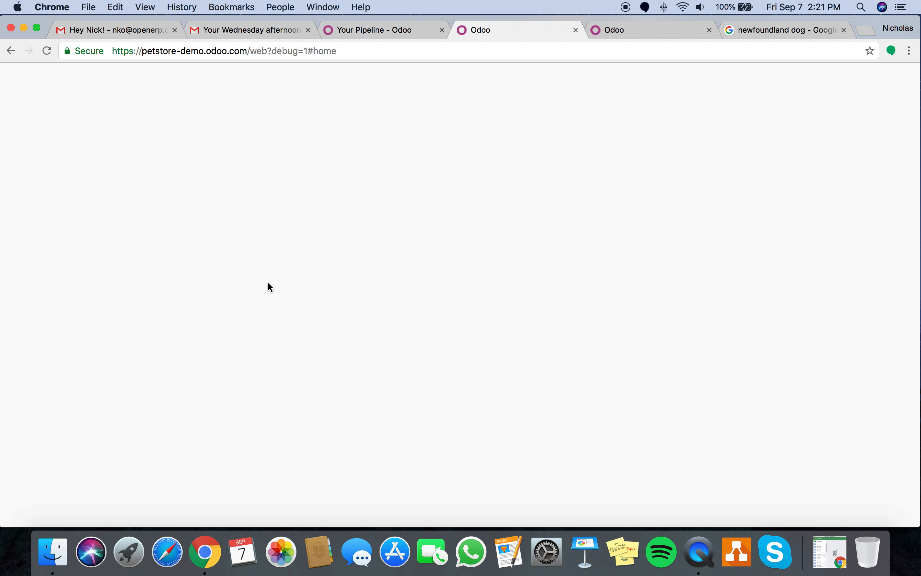
- Set the NewfoundLand Dog eCommerce category to Dogs
{"action": "type", "text": "prod"}
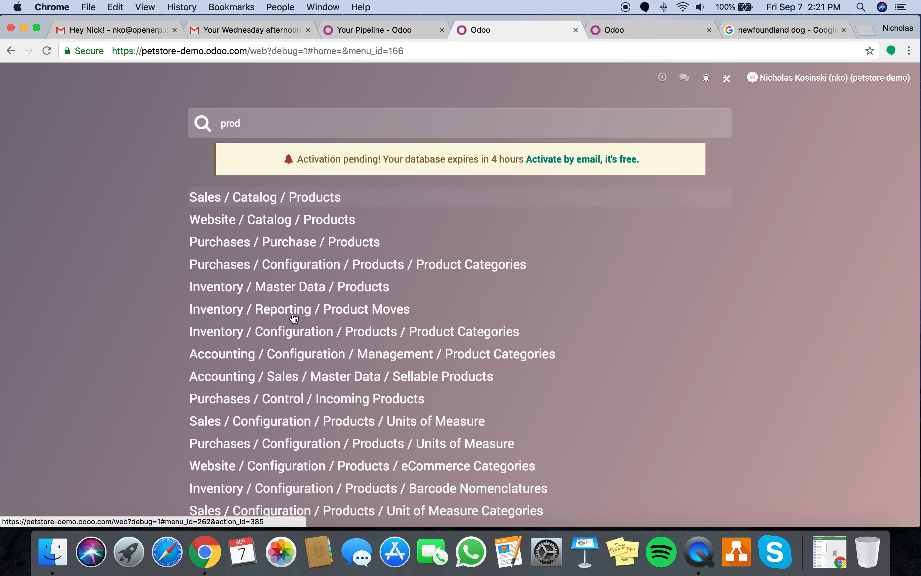
{"action": "key", "text": "Return"}
{"action": "left_click", "coordinate": [425, 163]}
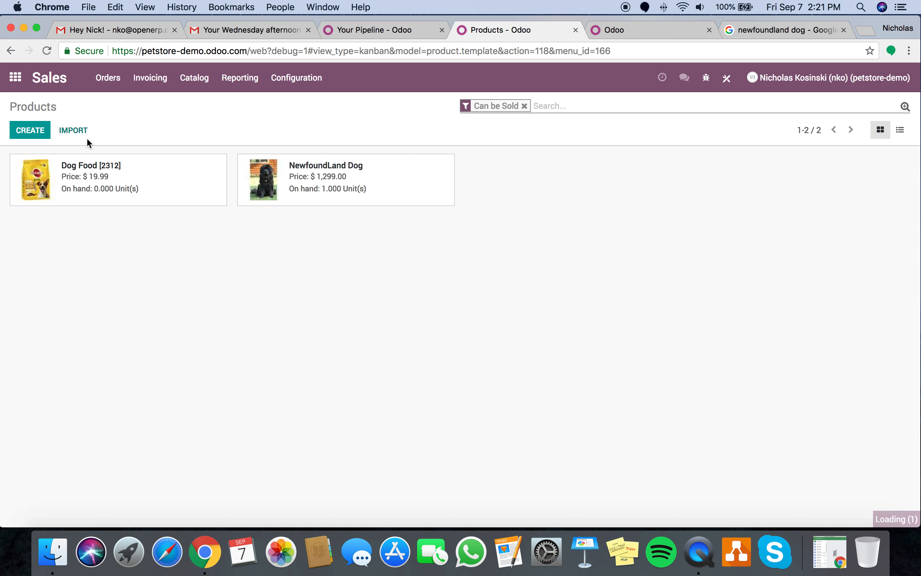
{"action": "left_click", "coordinate": [25, 129]}
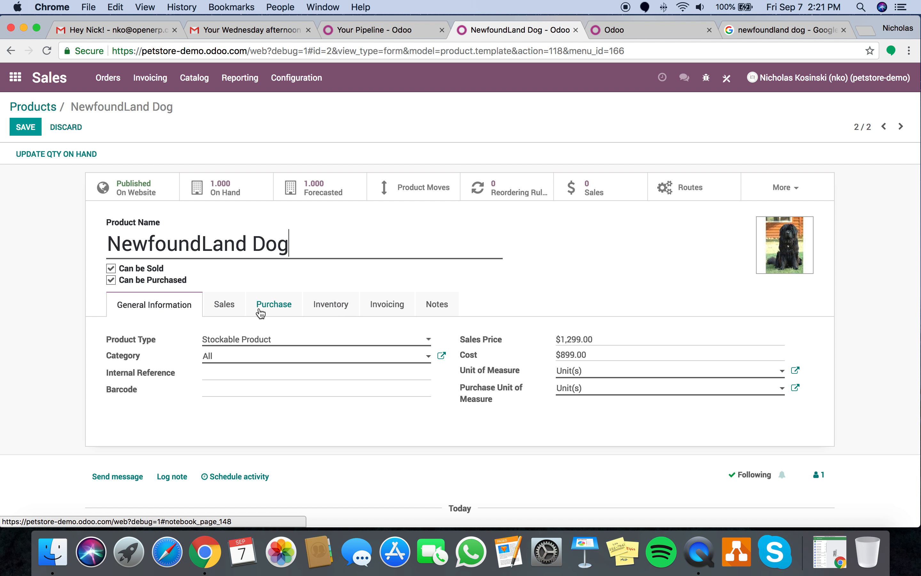
{"action": "left_click", "coordinate": [224, 305]}
{"action": "left_click", "coordinate": [242, 375]}
{"action": "type", "text": "D"}
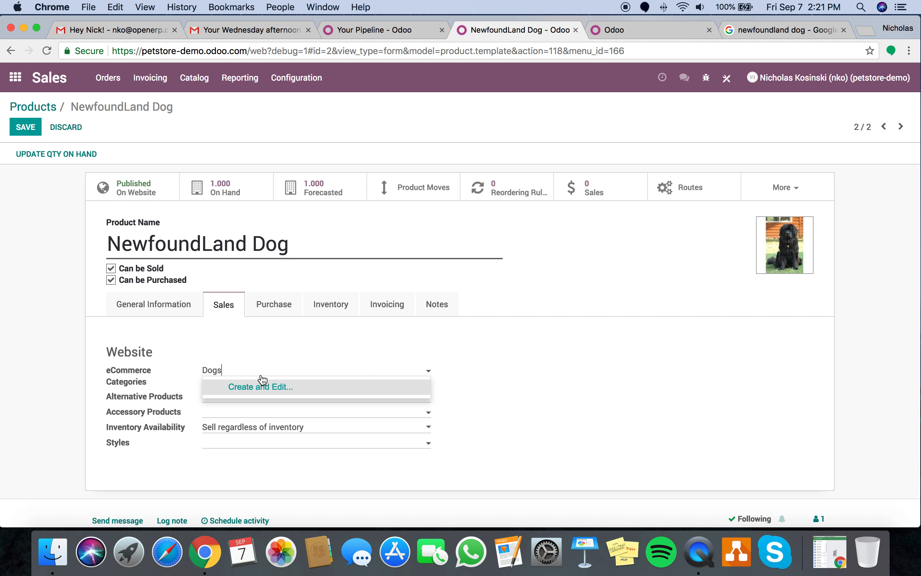
{"action": "type", "text": "ogs"}
{"action": "left_click", "coordinate": [266, 386]}
- Add [2312] Dog Food as alternative and accessory, sell regardless of inventory, and save
{"action": "left_click", "coordinate": [263, 398]}
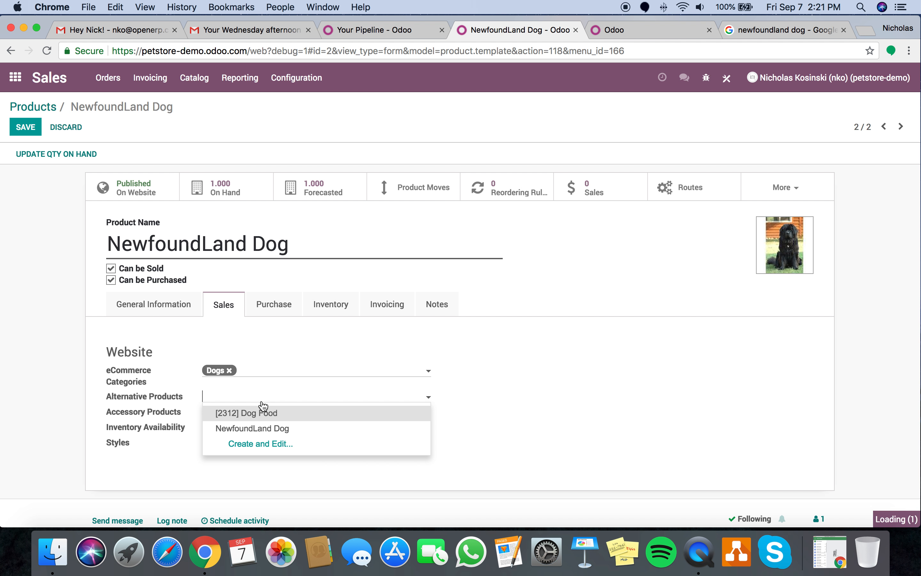
{"action": "left_click", "coordinate": [298, 417]}
{"action": "left_click", "coordinate": [264, 414]}
{"action": "left_click", "coordinate": [269, 431]}
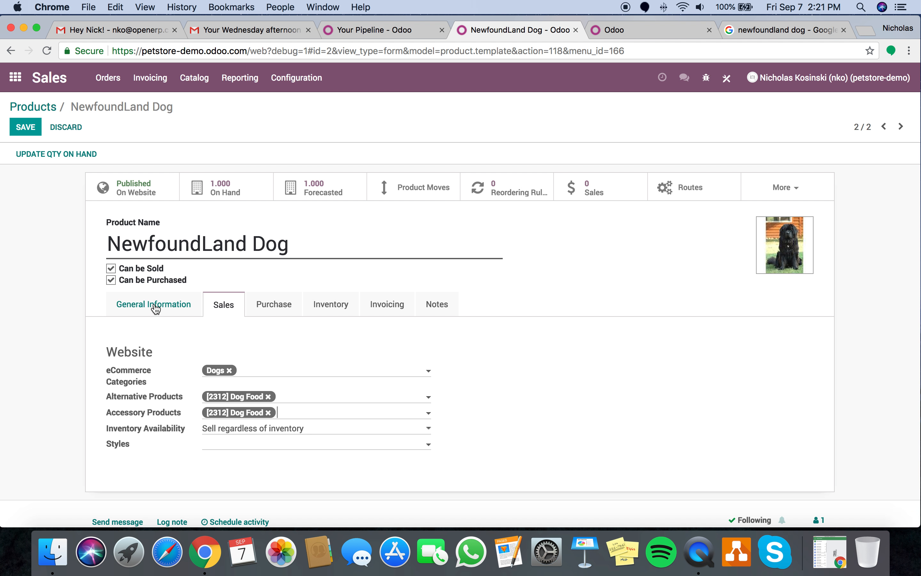
{"action": "left_click", "coordinate": [269, 430]}
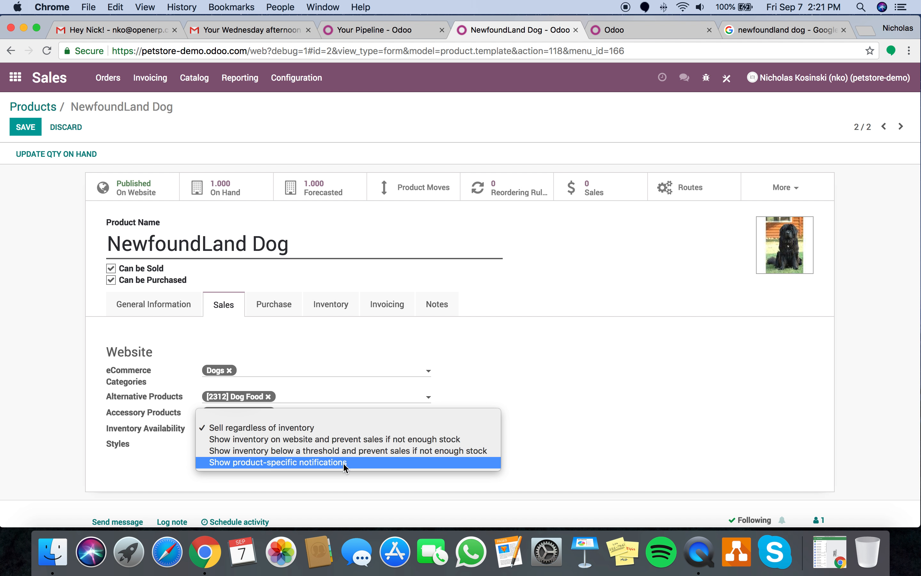
{"action": "left_click", "coordinate": [334, 427]}
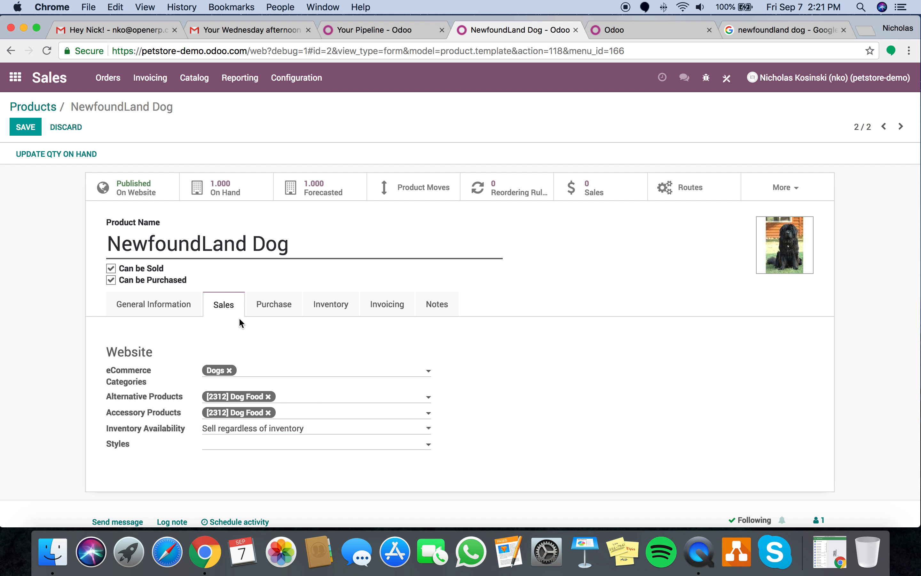
{"action": "left_click", "coordinate": [186, 316]}
{"action": "left_click", "coordinate": [25, 127]}
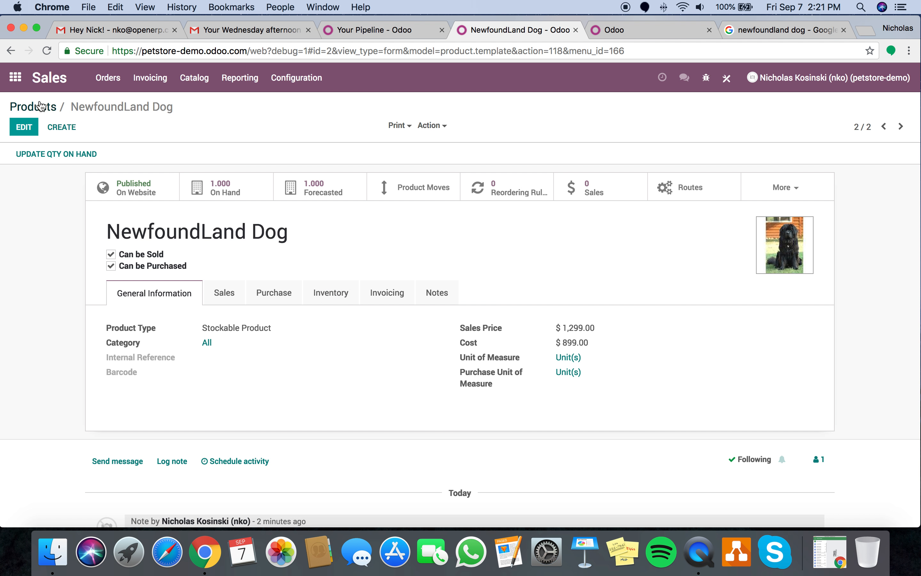
{"action": "left_click", "coordinate": [22, 92]}
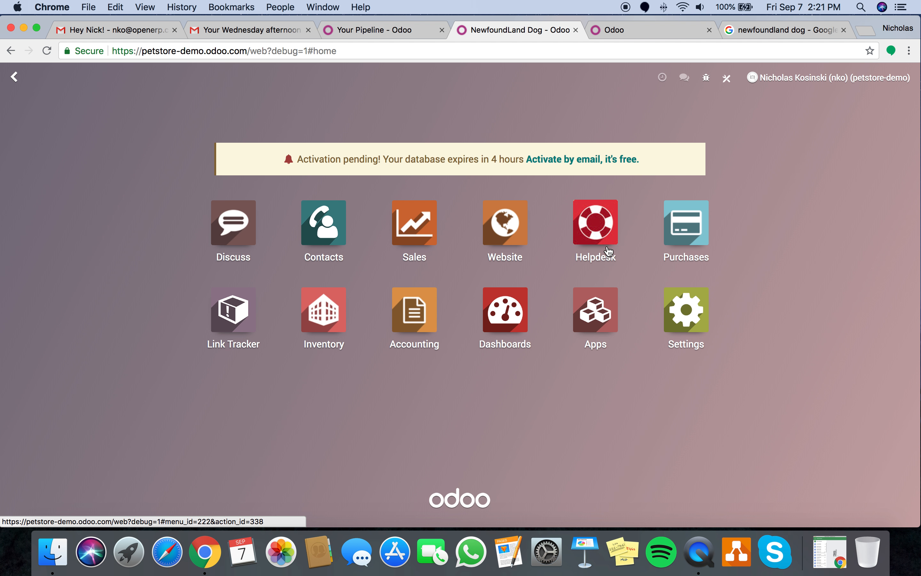
- Find Point of Sale in the Apps list by searching 'point', then install it and confirm
{"action": "left_click", "coordinate": [605, 318]}
{"action": "type", "text": "point"}
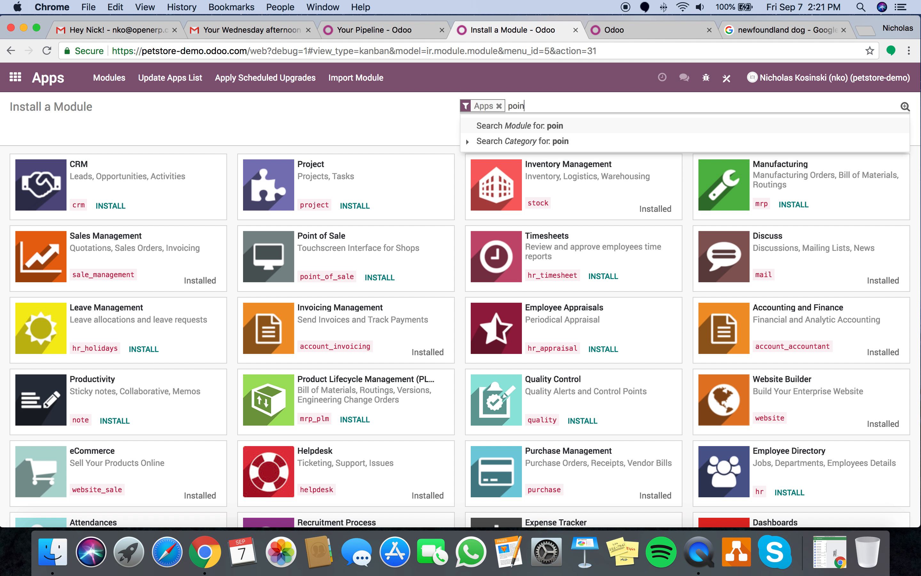
{"action": "key", "text": "Return"}
{"action": "left_click", "coordinate": [157, 208]}
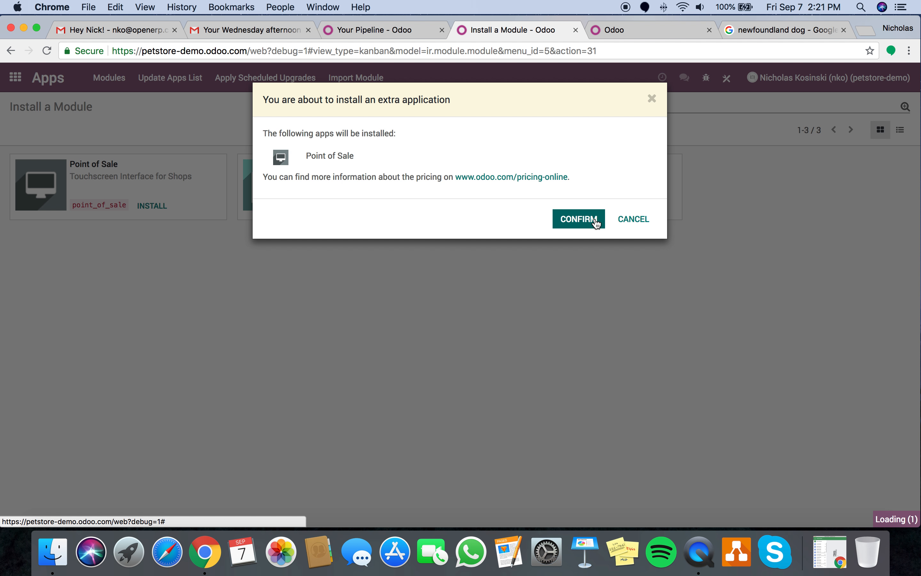
{"action": "left_click", "coordinate": [596, 222]}
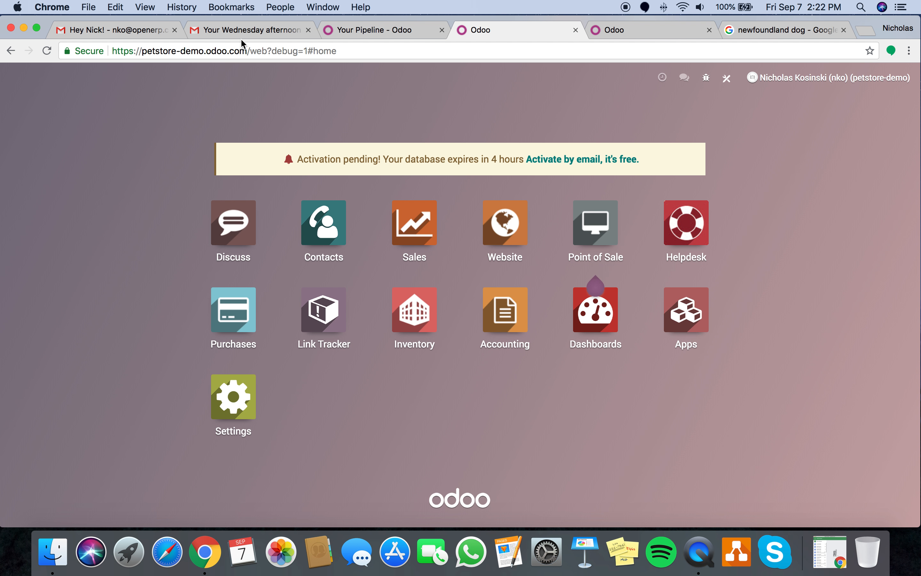
- Load the store's web address in a new incognito window to view the public storefront
{"action": "left_click_drag", "start_coordinate": [248, 52], "coordinate": [22, 48]}
{"action": "key", "text": "super+c"}
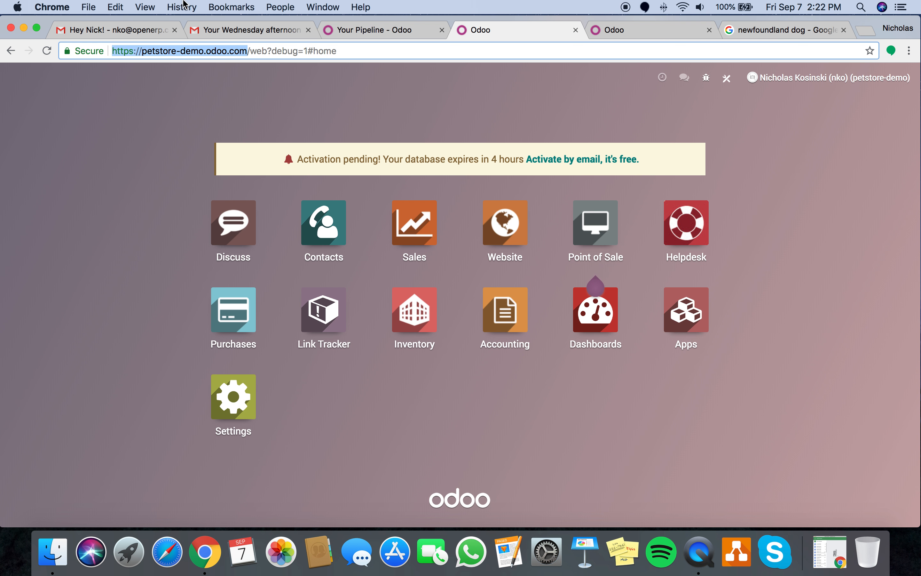
{"action": "left_click", "coordinate": [53, 7]}
{"action": "left_click", "coordinate": [113, 47]}
{"action": "key", "text": "super+v"}
{"action": "key", "text": "Return"}
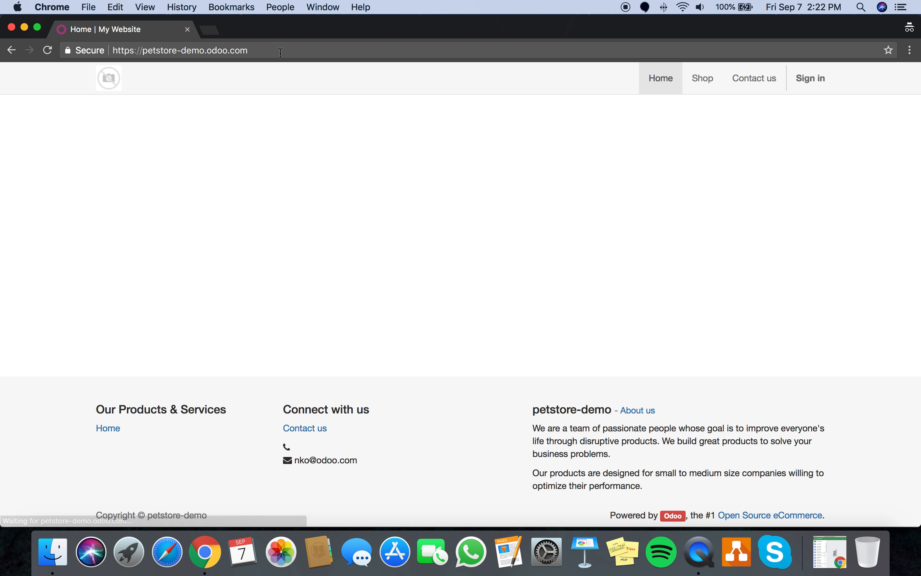
{"action": "key", "text": "ctrl+Left"}
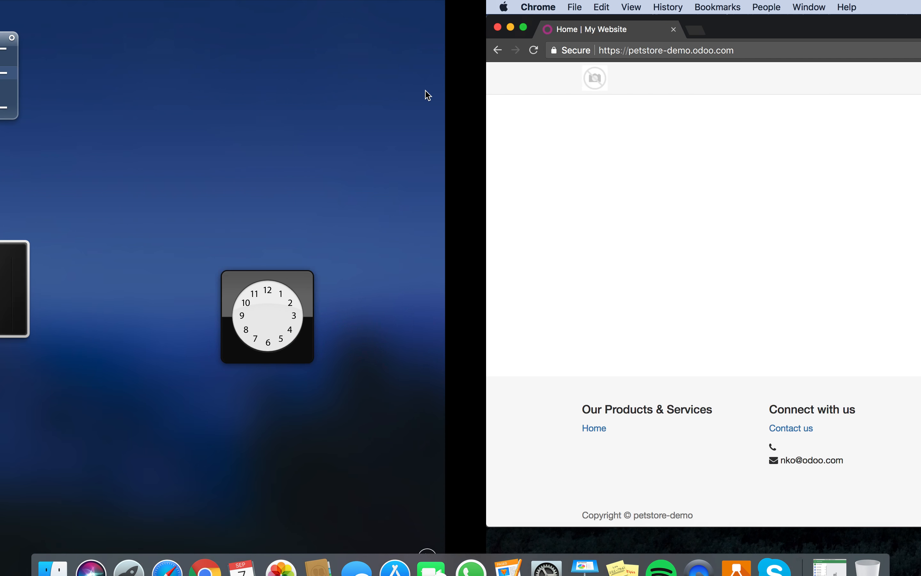
{"action": "key", "text": "ctrl+Right"}
{"action": "key", "text": "ctrl+Up"}
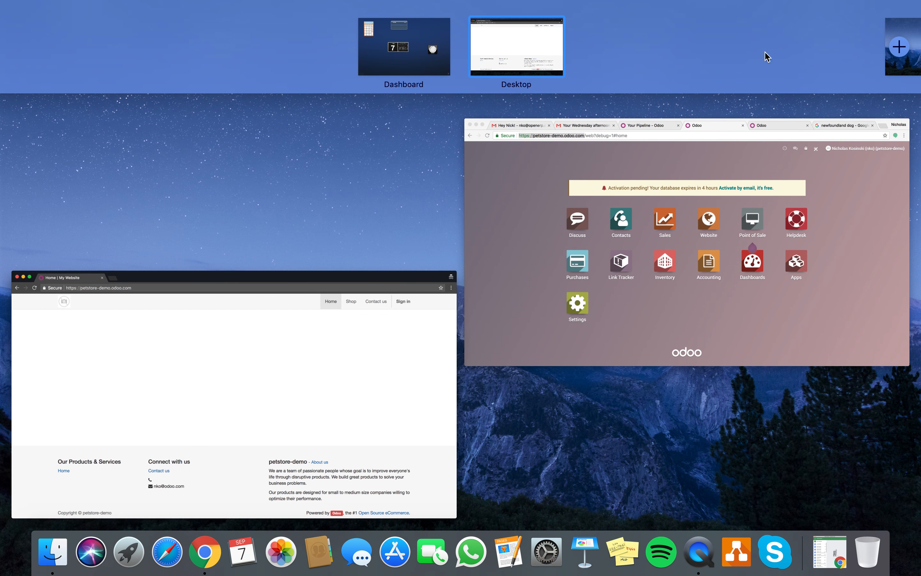
{"action": "left_click", "coordinate": [304, 294]}
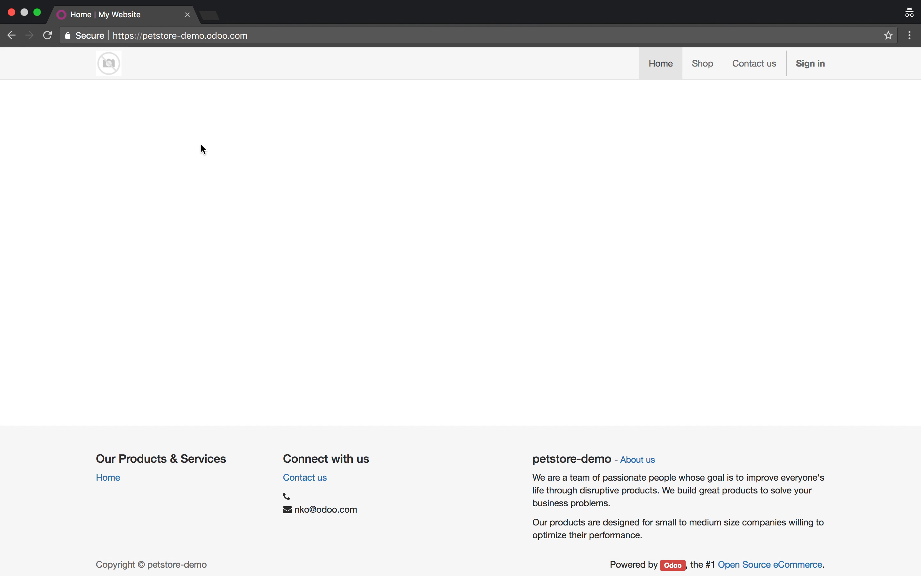
- In the logged-in Odoo window, open the Website dashboard via menu search 'webst'
{"action": "key", "text": "ctrl+Left"}
{"action": "left_click", "coordinate": [136, 306]}
{"action": "type", "text": "webst"}
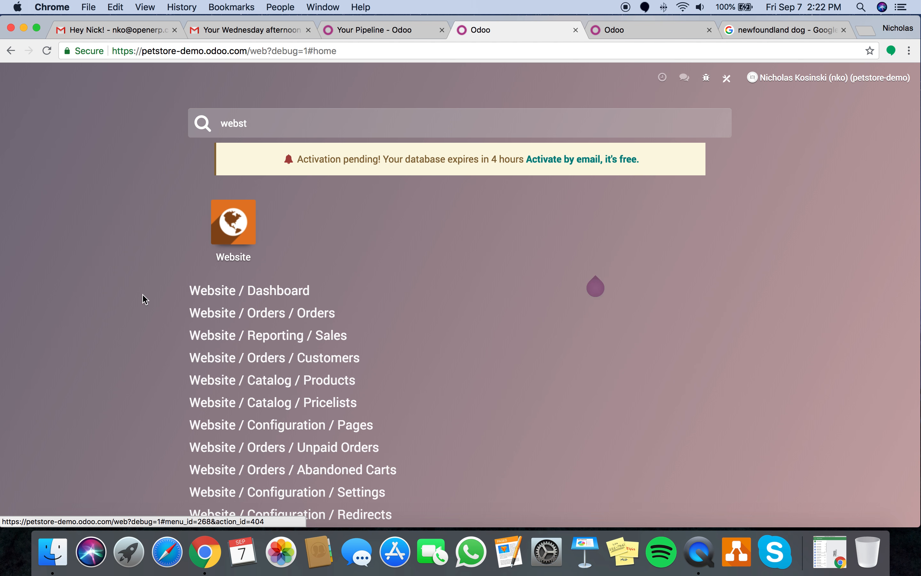
{"action": "key", "text": "Return"}
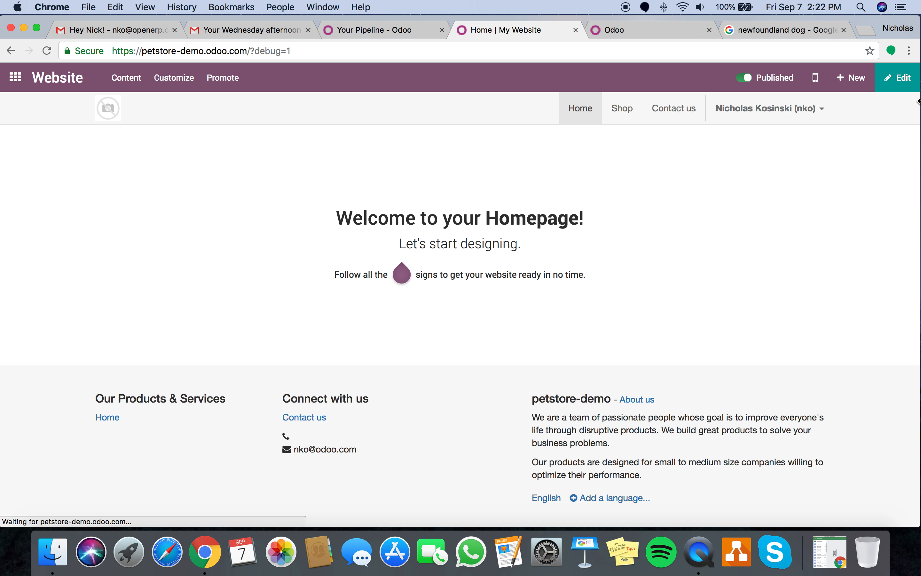
- Add cover and big-message banner blocks to the empty homepage
{"action": "left_click", "coordinate": [903, 84]}
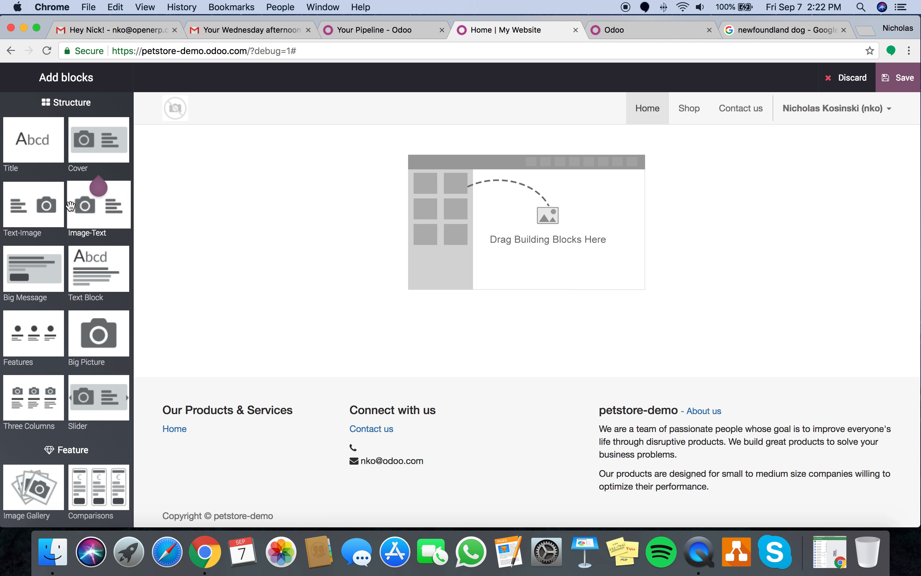
{"action": "left_click_drag", "start_coordinate": [38, 205], "coordinate": [373, 192]}
{"action": "left_click_drag", "start_coordinate": [99, 140], "coordinate": [262, 143]}
{"action": "left_click_drag", "start_coordinate": [34, 268], "coordinate": [294, 160]}
- Retitle the banner 'Dog Shop!' with subtitle 'Come bring your dog in and hangout!'
{"action": "triple_click", "coordinate": [347, 197]}
{"action": "type", "text": "Dog "}
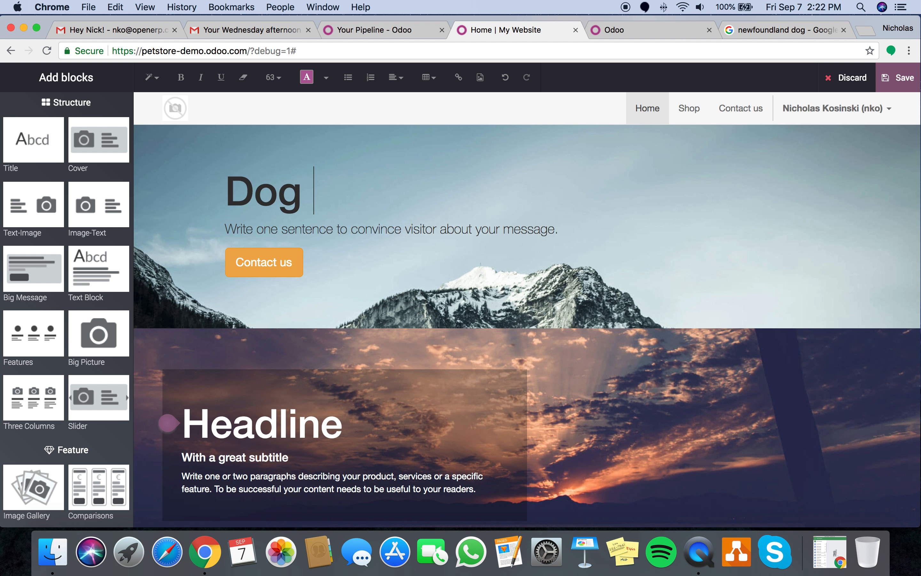
{"action": "type", "text": "Shop!"}
{"action": "triple_click", "coordinate": [382, 228]}
{"action": "type", "text": "Come bring your dog in and hang out!"}
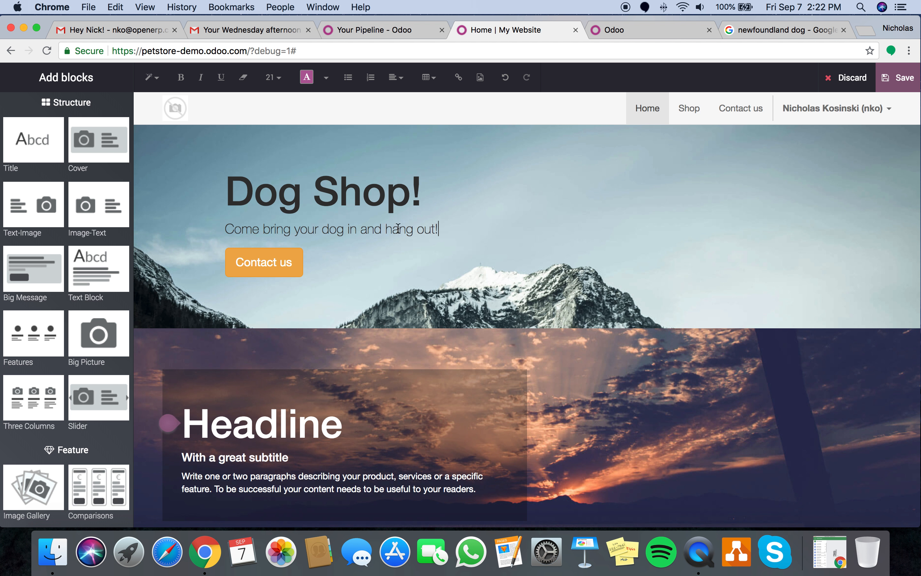
{"action": "key", "text": "BackSpace"}
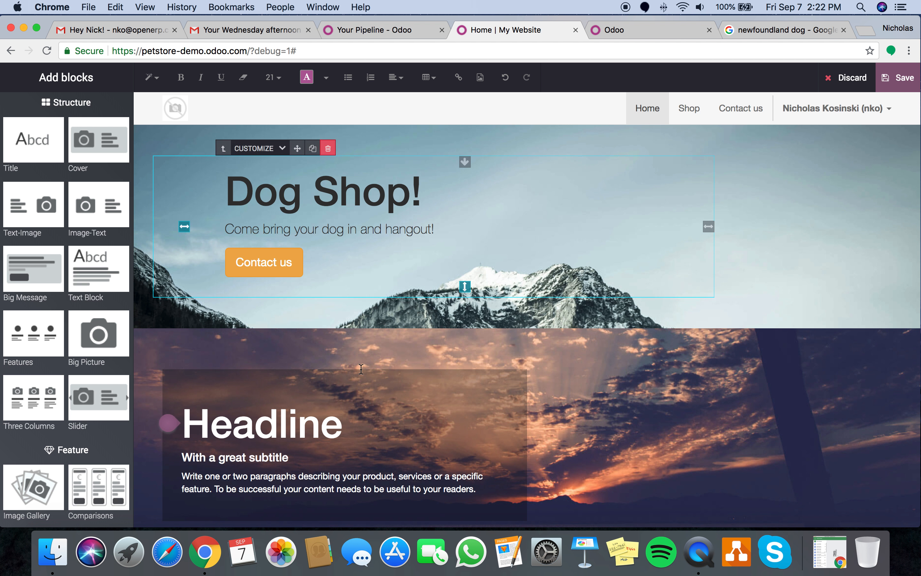
- Add a columns section and the Our Offers pricing table, then save the homepage
{"action": "scroll", "coordinate": [159, 300], "scroll_direction": "down", "scroll_amount": 1}
{"action": "left_click_drag", "start_coordinate": [34, 398], "coordinate": [300, 342]}
{"action": "left_click_drag", "start_coordinate": [98, 466], "coordinate": [280, 380]}
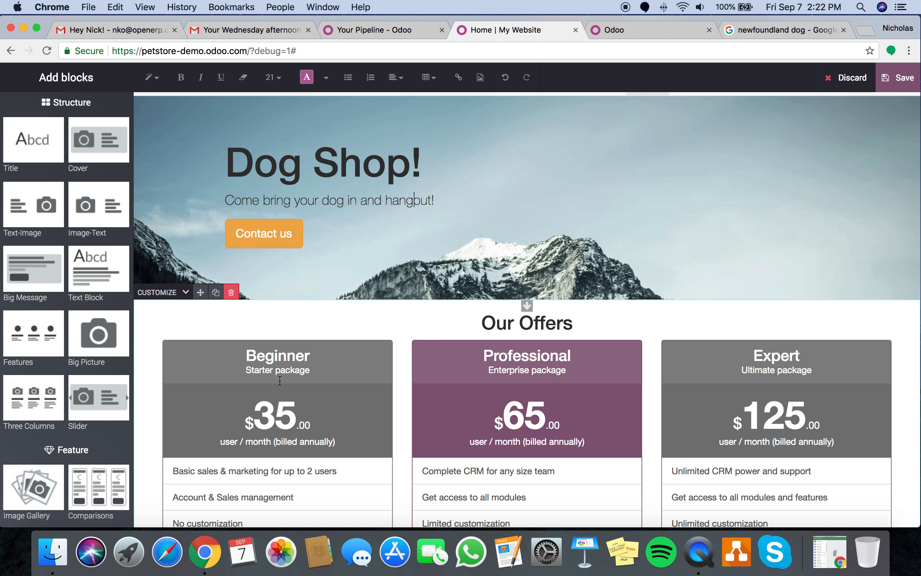
{"action": "left_click", "coordinate": [899, 78]}
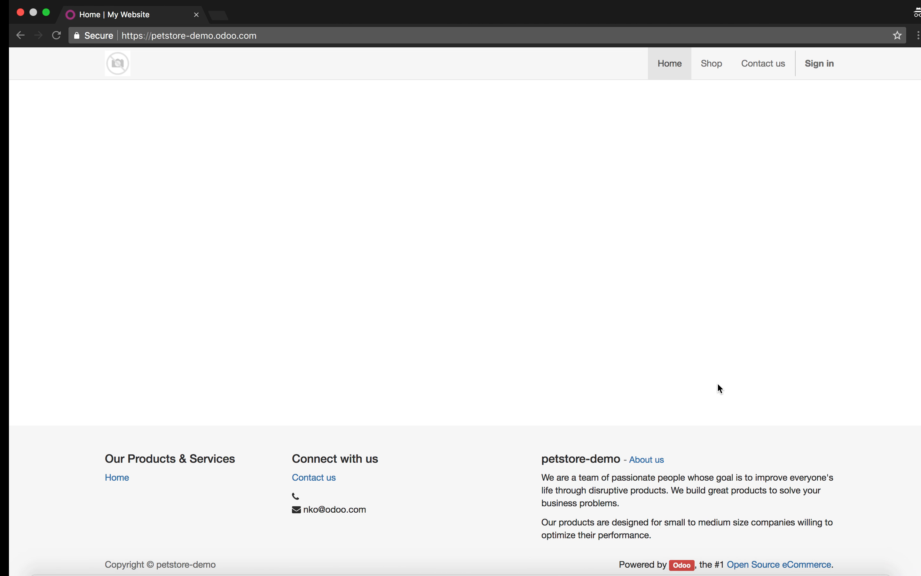
- Reload the storefront, sort the Shop by price high to low, and add NewfoundLand Dog to cart
{"action": "key", "text": "super+r"}
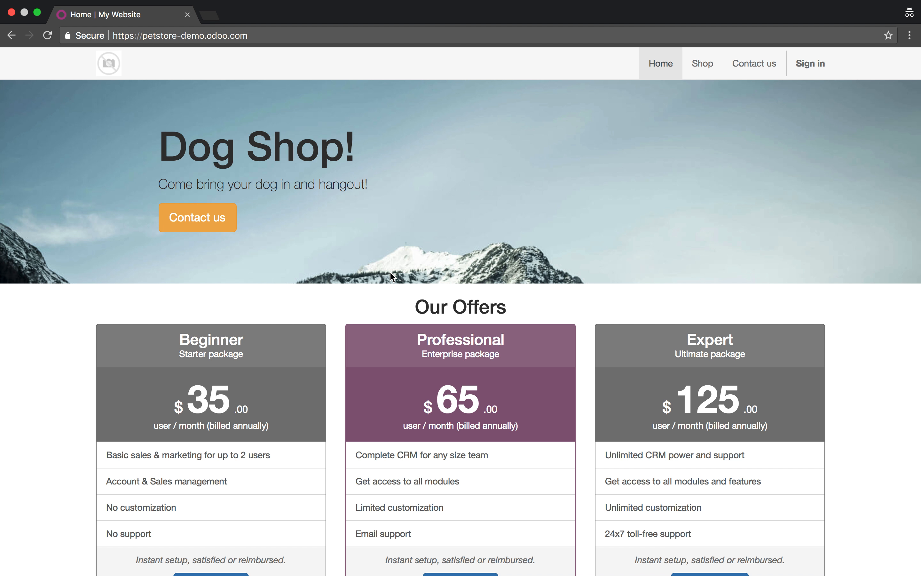
{"action": "scroll", "coordinate": [393, 276], "scroll_direction": "down", "scroll_amount": 20}
{"action": "scroll", "coordinate": [390, 274], "scroll_direction": "up", "scroll_amount": 20}
{"action": "left_click", "coordinate": [704, 65]}
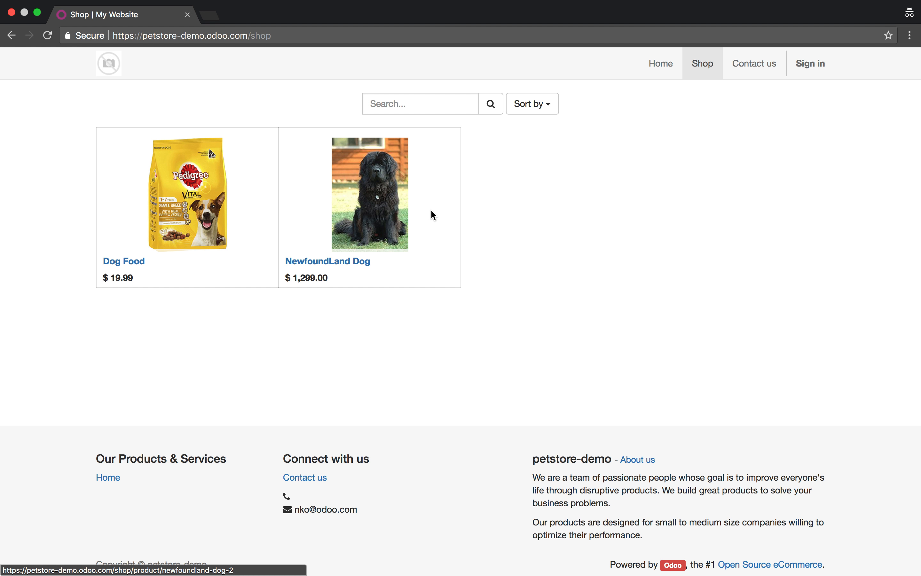
{"action": "left_click", "coordinate": [542, 105]}
{"action": "left_click", "coordinate": [549, 133]}
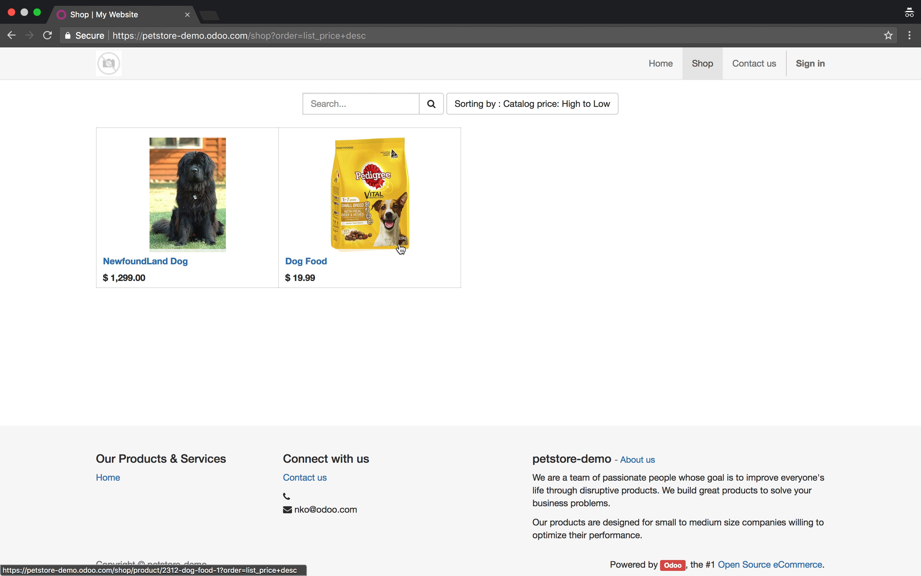
{"action": "left_click", "coordinate": [171, 219]}
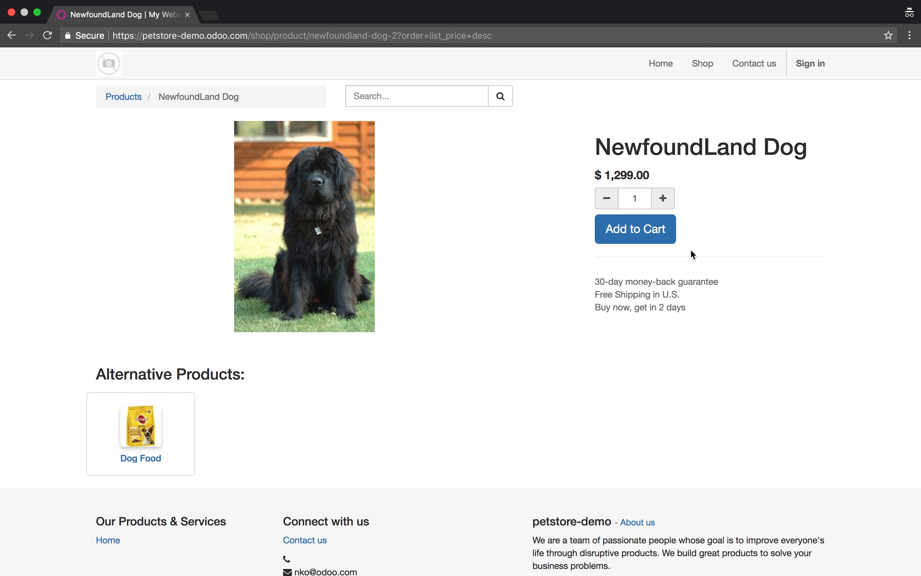
{"action": "left_click", "coordinate": [654, 239]}
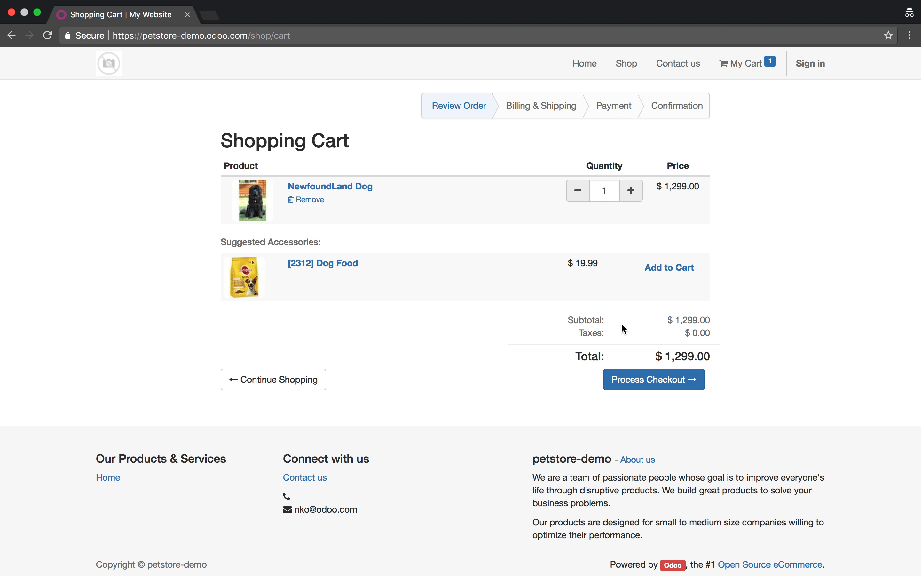
- Begin checkout, enter the customer's full name, and autofill the address from the saved contact
{"action": "left_click", "coordinate": [651, 380]}
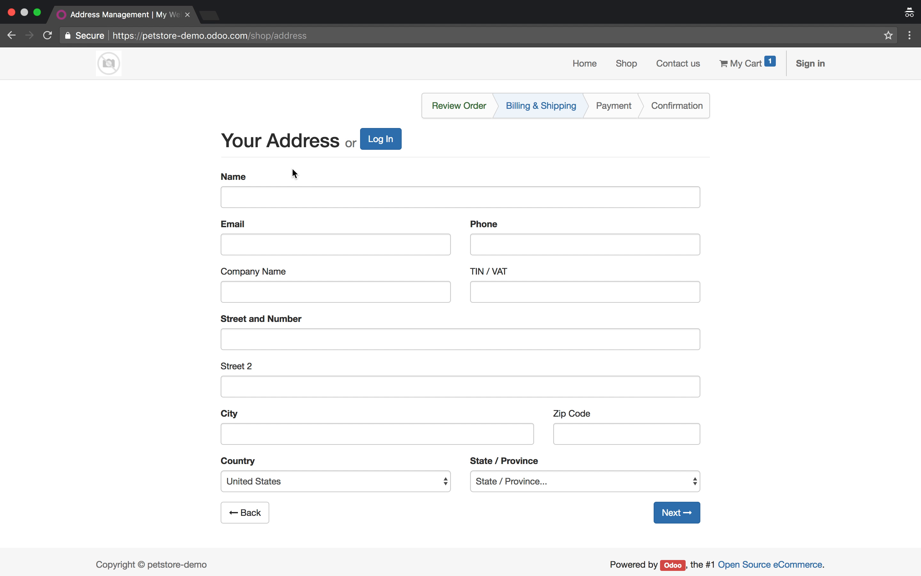
{"action": "left_click", "coordinate": [292, 202]}
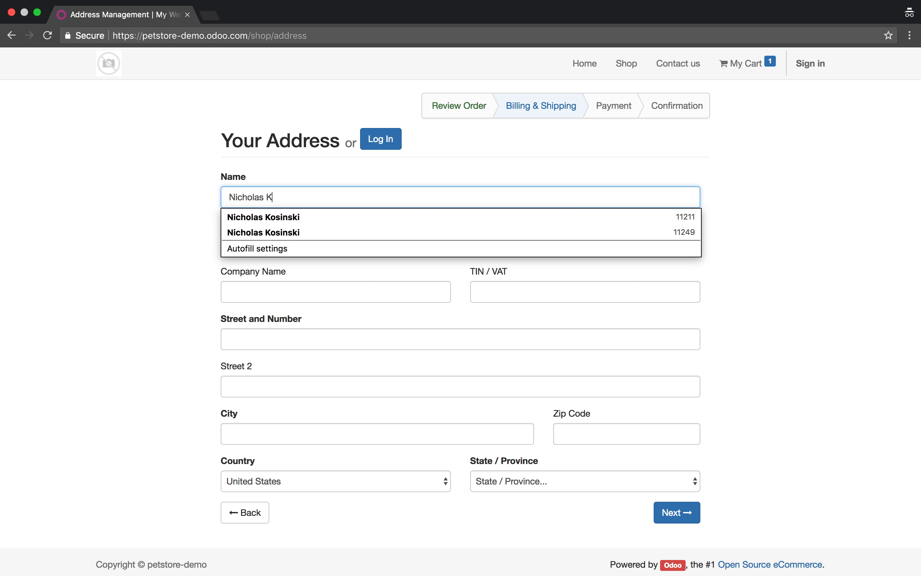
{"action": "left_click", "coordinate": [230, 244]}
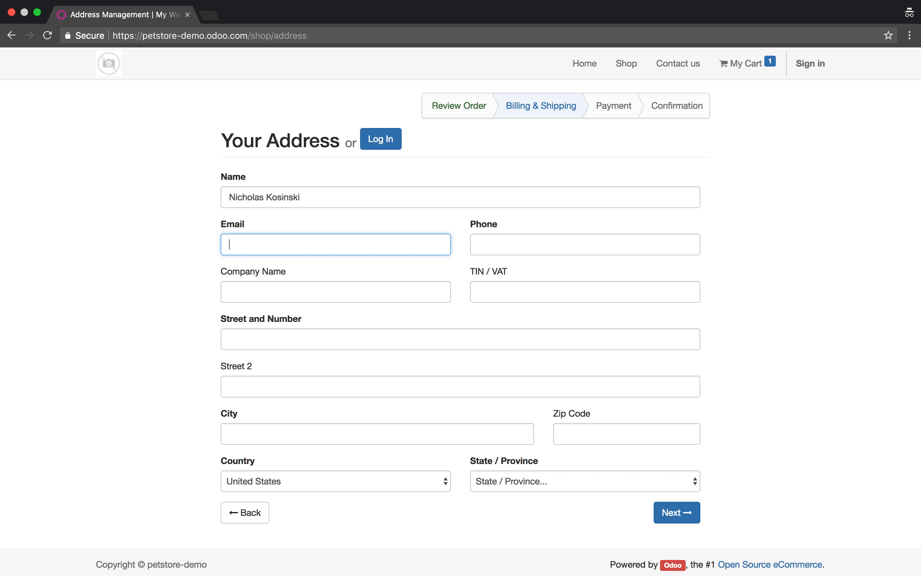
{"action": "type", "text": "nich"}
{"action": "key", "text": "Down"}
{"action": "key", "text": "Return"}
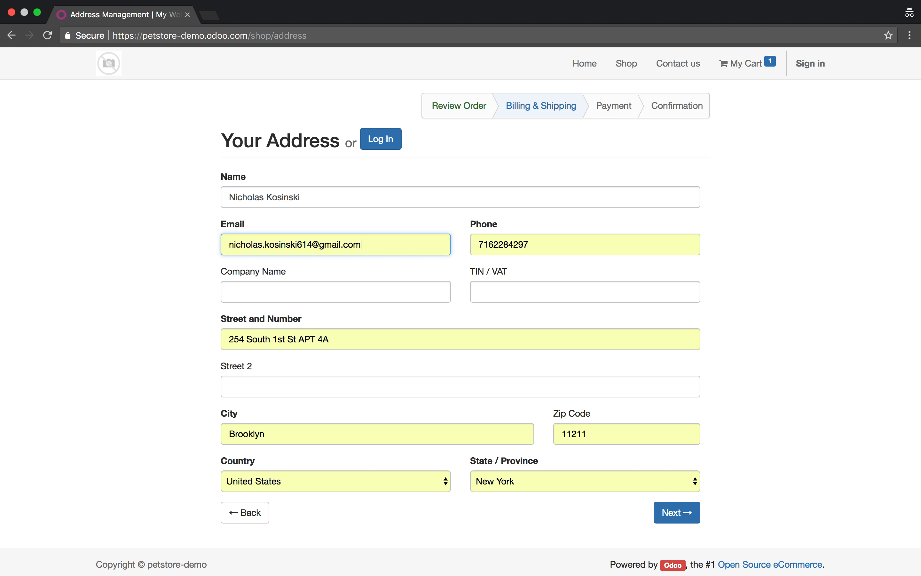
- Continue to payment and place the order paying by Wire Transfer
{"action": "left_click", "coordinate": [657, 515]}
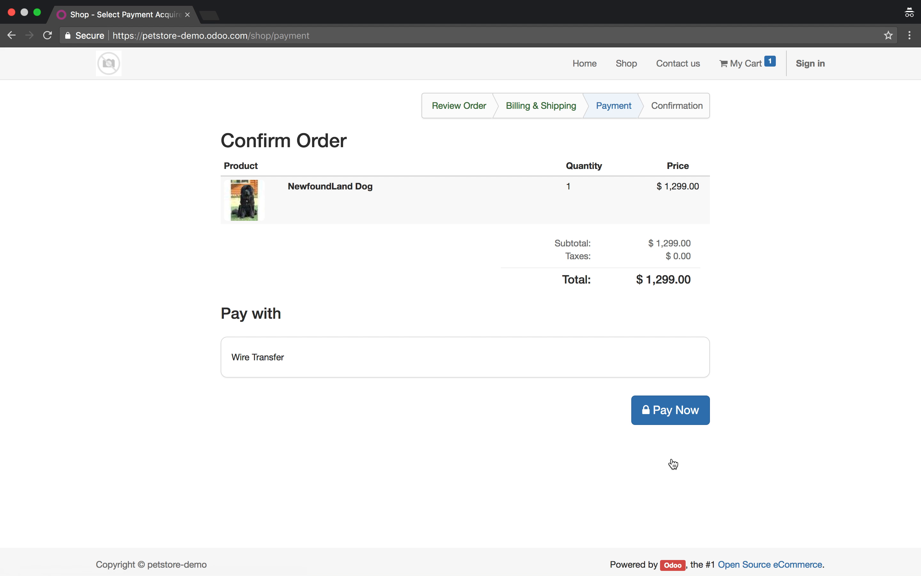
{"action": "left_click", "coordinate": [695, 416]}
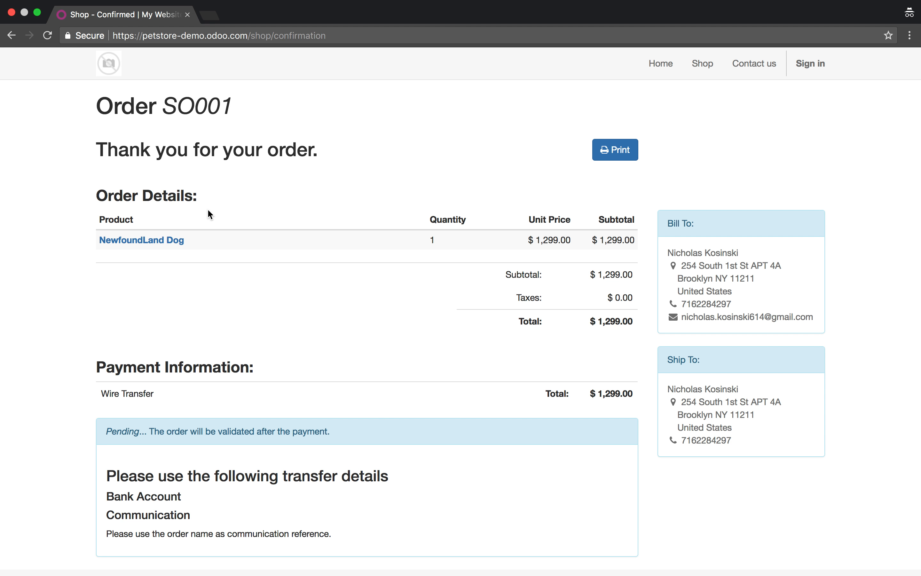
{"action": "key", "text": "ctrl+Left"}
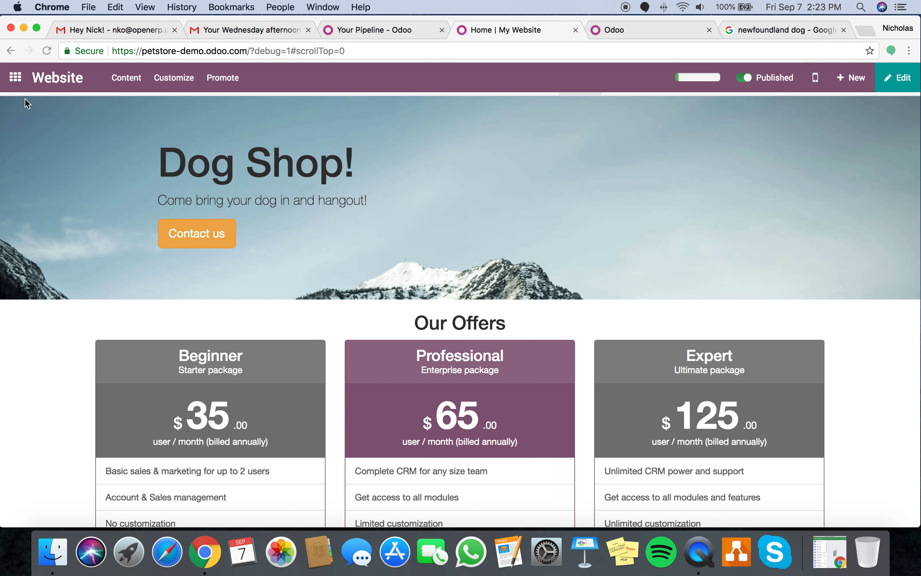
- Open quotation SO001 from the Sales Quotations list
{"action": "left_click", "coordinate": [5, 78]}
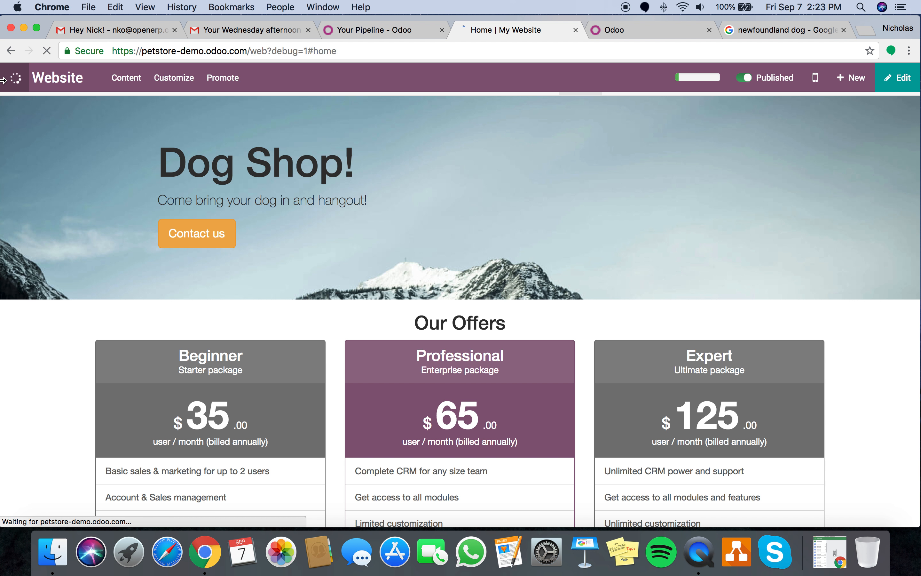
{"action": "type", "text": "or"}
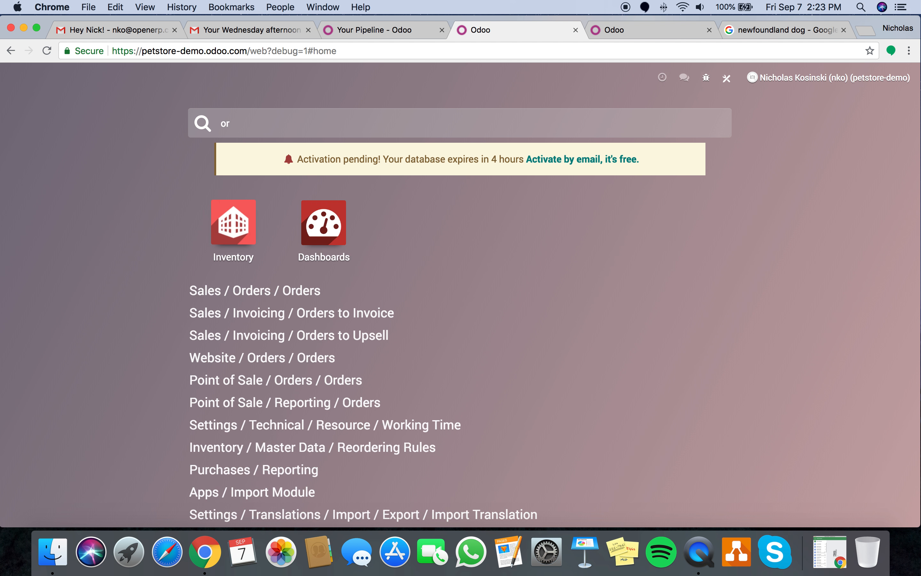
{"action": "type", "text": "der"}
{"action": "key", "text": "Return"}
{"action": "left_click", "coordinate": [111, 78]}
{"action": "left_click", "coordinate": [121, 102]}
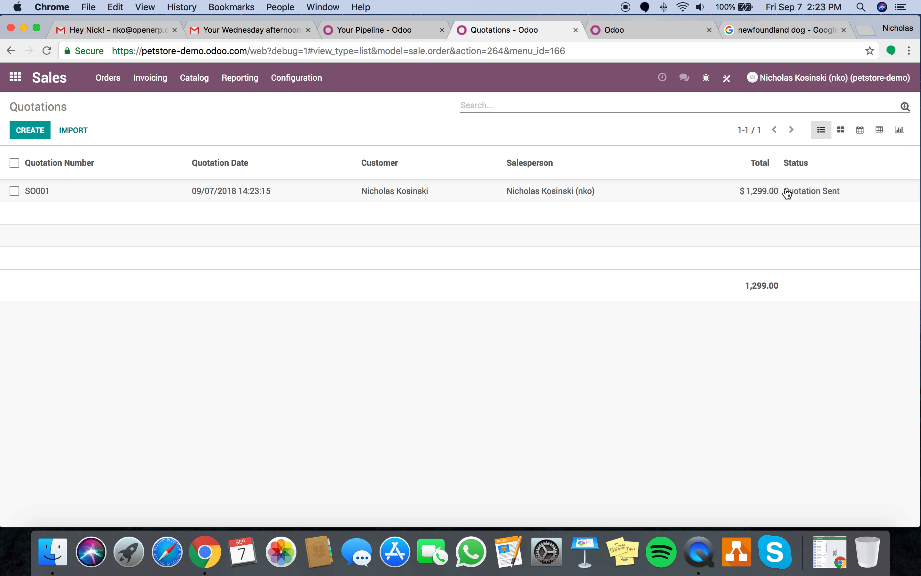
{"action": "left_click", "coordinate": [787, 194]}
- Confirm SO001 as a sales order and open its delivery WH/OUT/00001
{"action": "scroll", "coordinate": [758, 348], "scroll_direction": "down", "scroll_amount": 5}
{"action": "scroll", "coordinate": [758, 348], "scroll_direction": "up", "scroll_amount": 5}
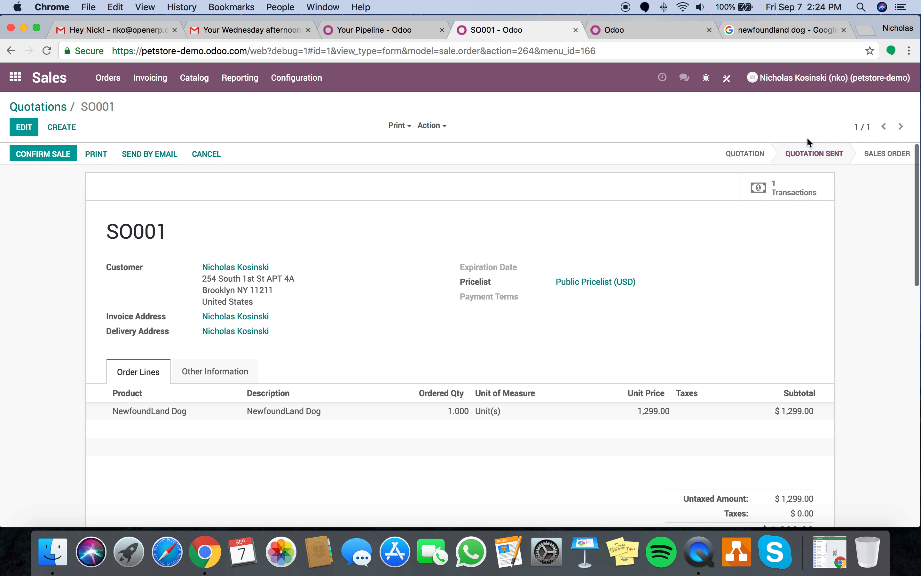
{"action": "scroll", "coordinate": [765, 316], "scroll_direction": "down", "scroll_amount": 10}
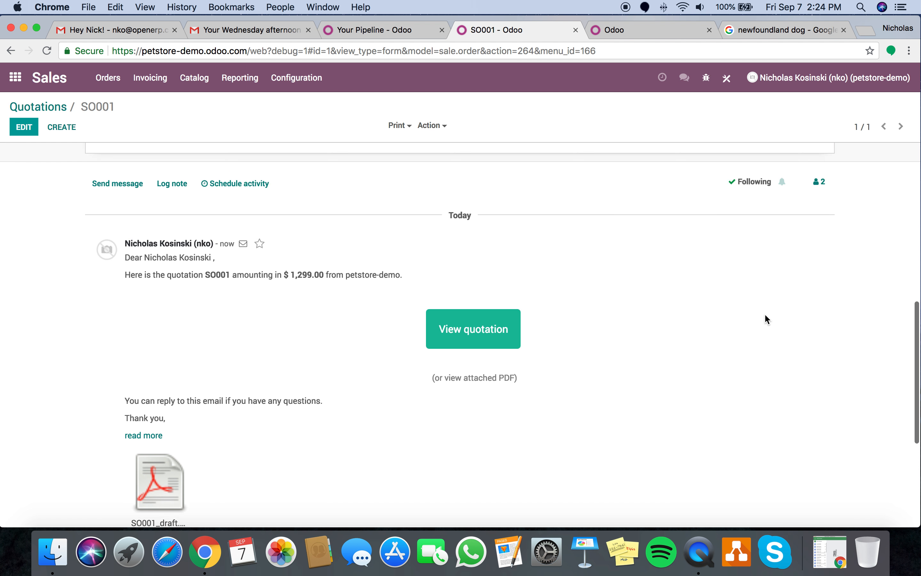
{"action": "scroll", "coordinate": [766, 316], "scroll_direction": "up", "scroll_amount": 10}
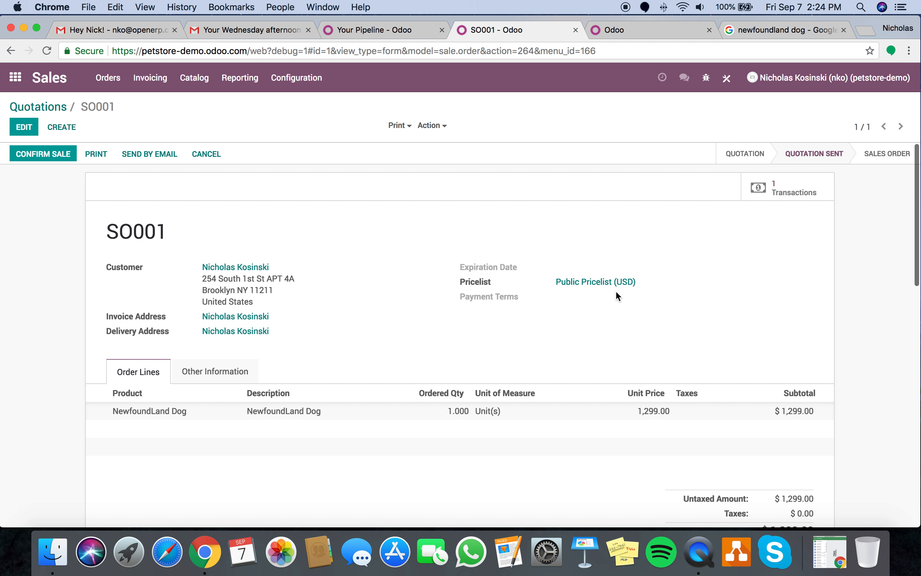
{"action": "left_click", "coordinate": [58, 160]}
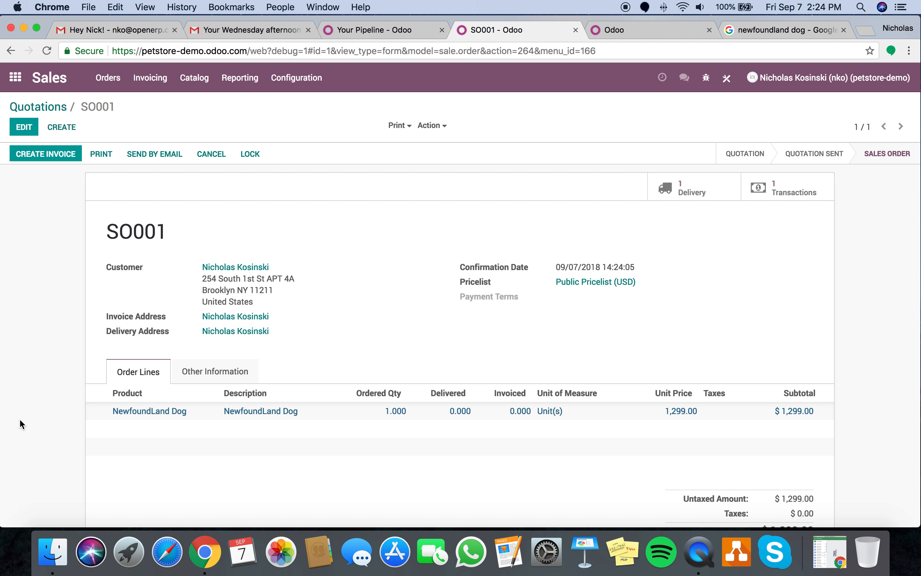
{"action": "left_click", "coordinate": [697, 196]}
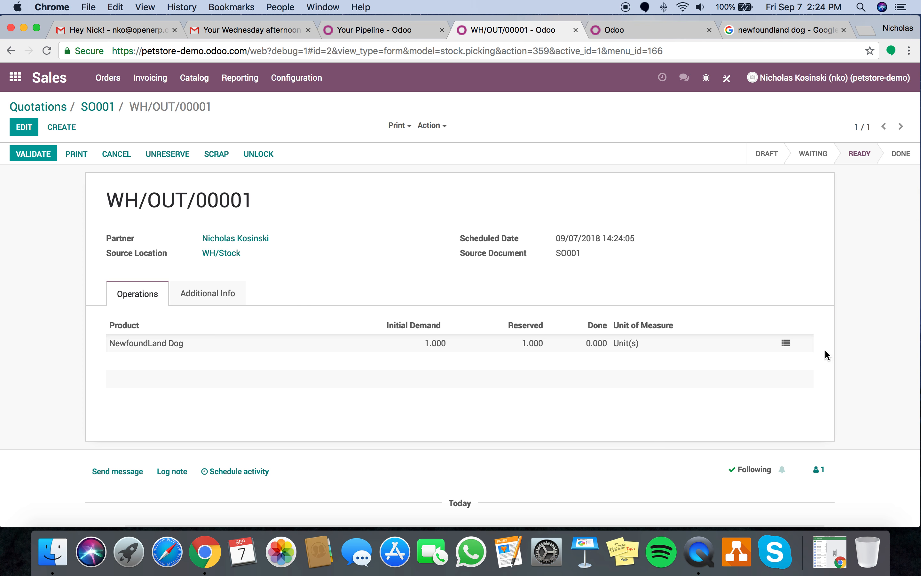
- Set the NewfoundLand Dog done quantity to 1 in detailed operations and confirm
{"action": "left_click", "coordinate": [785, 345]}
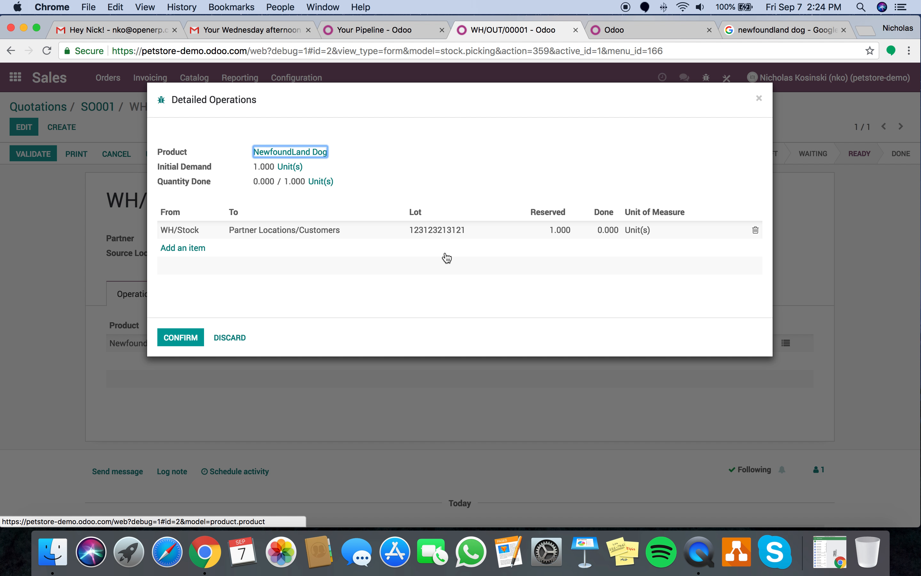
{"action": "left_click", "coordinate": [609, 232]}
{"action": "type", "text": "1"}
{"action": "left_click", "coordinate": [565, 340]}
{"action": "left_click", "coordinate": [181, 338]}
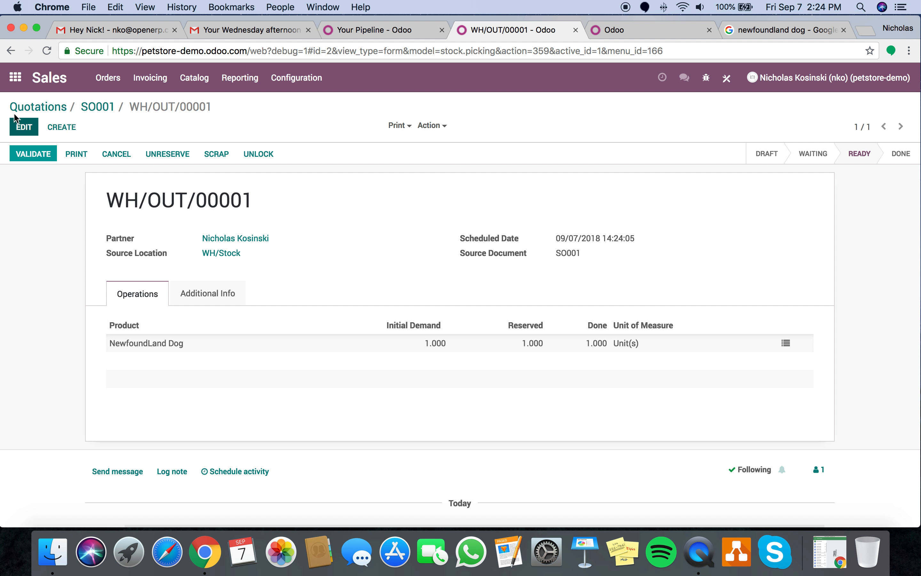
- Open the Inventory overview by searching 'inv' from the apps home screen
{"action": "left_click", "coordinate": [16, 78]}
{"action": "key", "text": "Return"}
{"action": "left_click", "coordinate": [16, 78]}
{"action": "type", "text": "inv"}
{"action": "key", "text": "Return"}
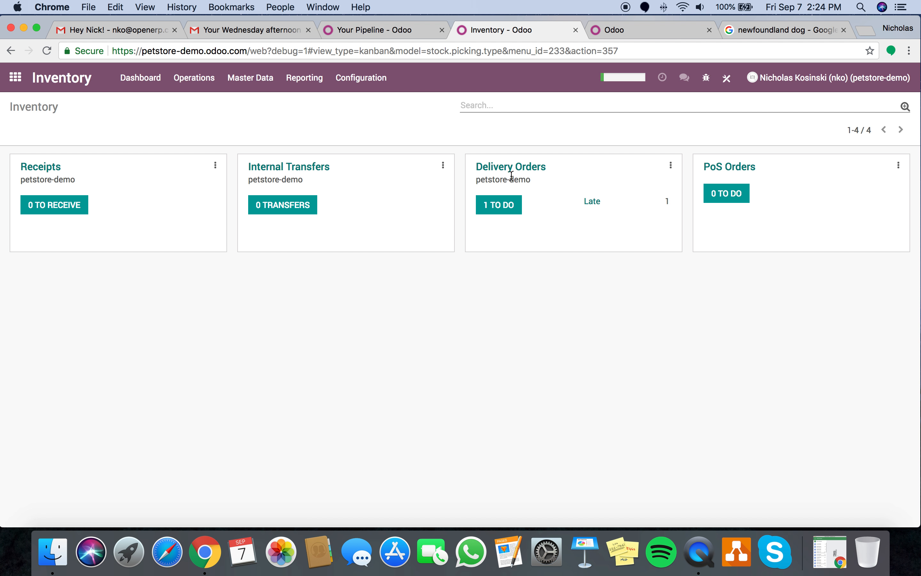
- Validate delivery order WH/OUT/00001
{"action": "left_click", "coordinate": [510, 206]}
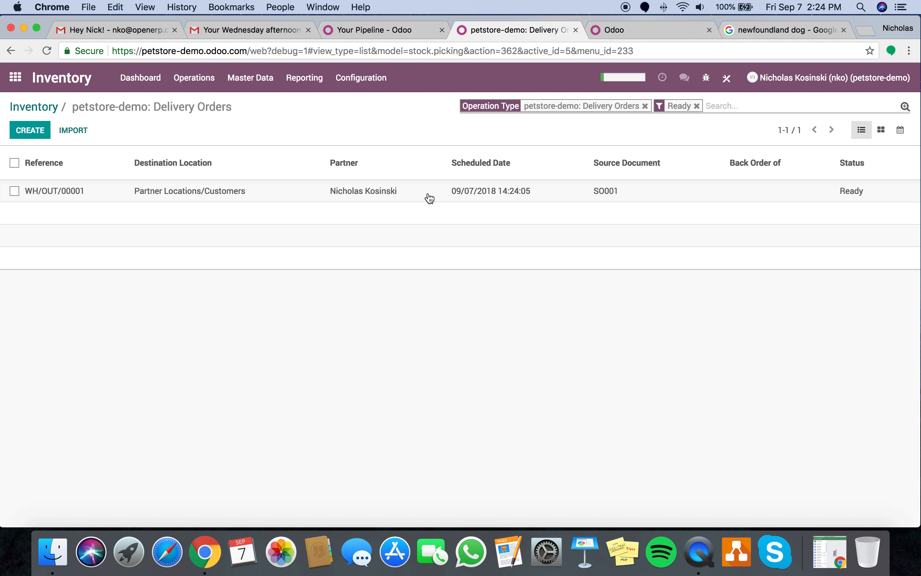
{"action": "left_click", "coordinate": [609, 193]}
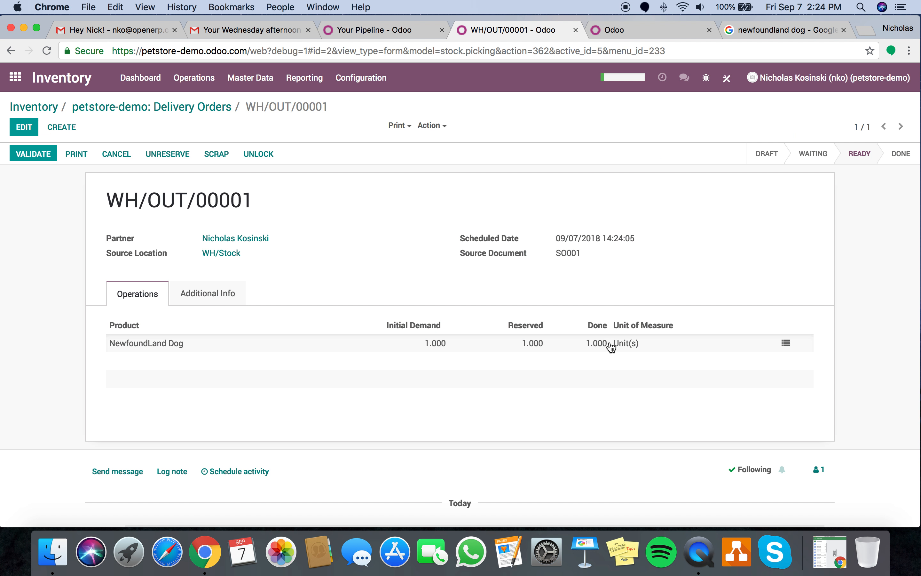
{"action": "left_click", "coordinate": [33, 157]}
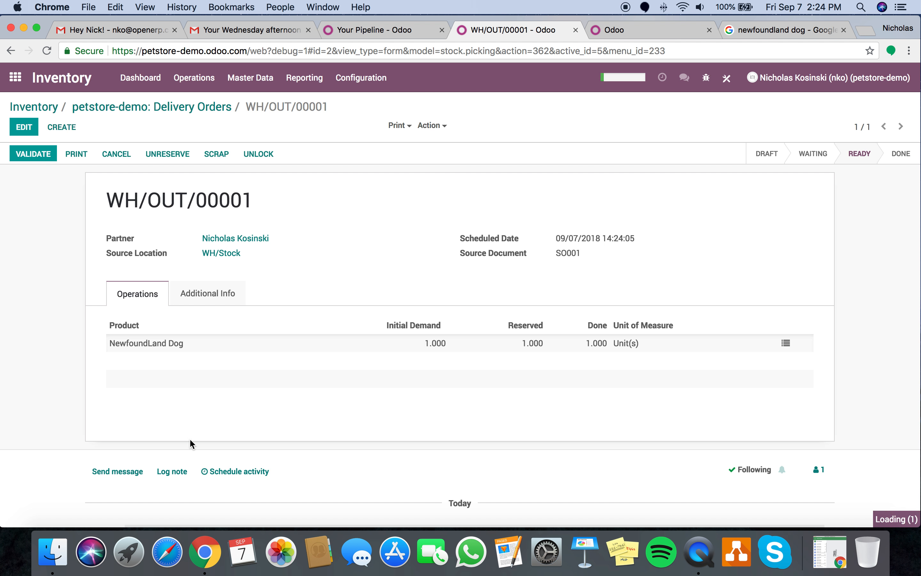
- Trace the NewfoundLand Dog lot back to vendor receipt WH/IN/00001
{"action": "left_click", "coordinate": [784, 193]}
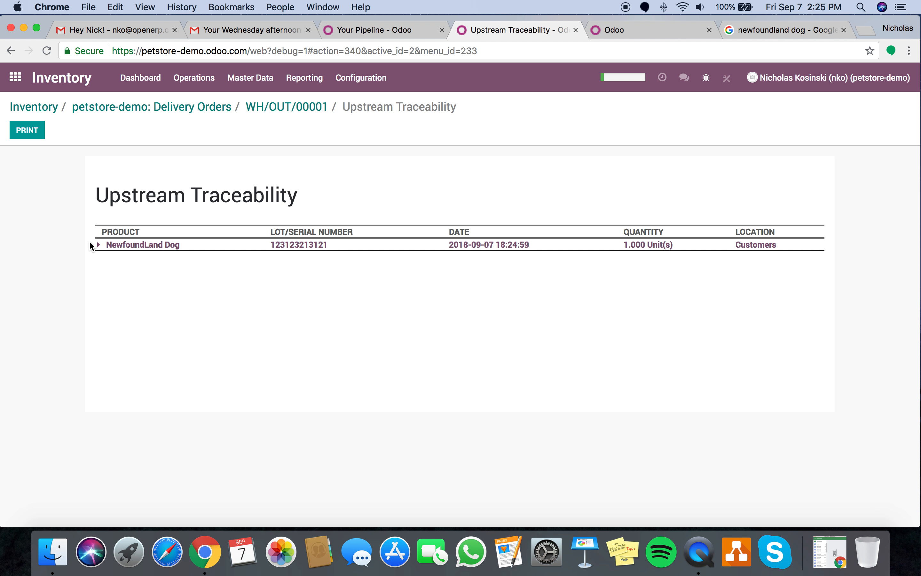
{"action": "left_click", "coordinate": [93, 244]}
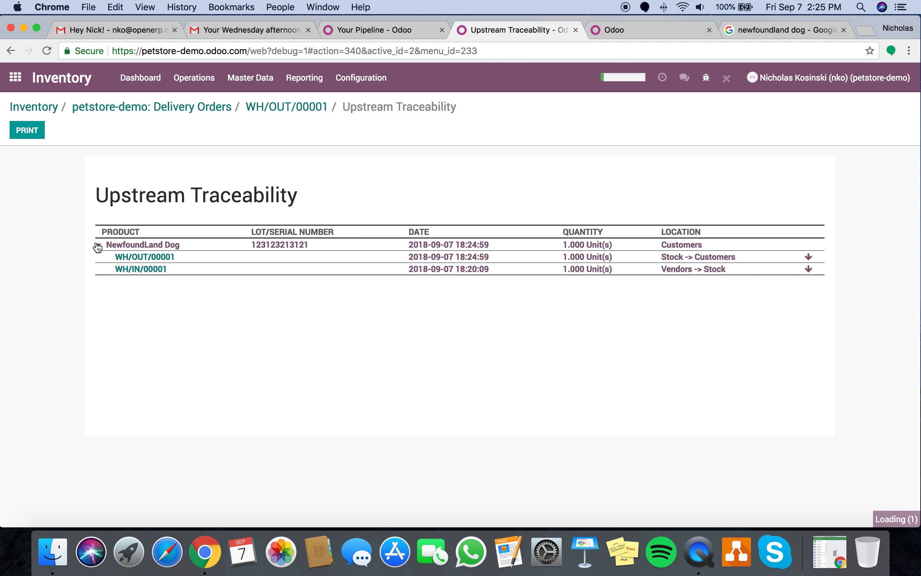
{"action": "left_click", "coordinate": [142, 269]}
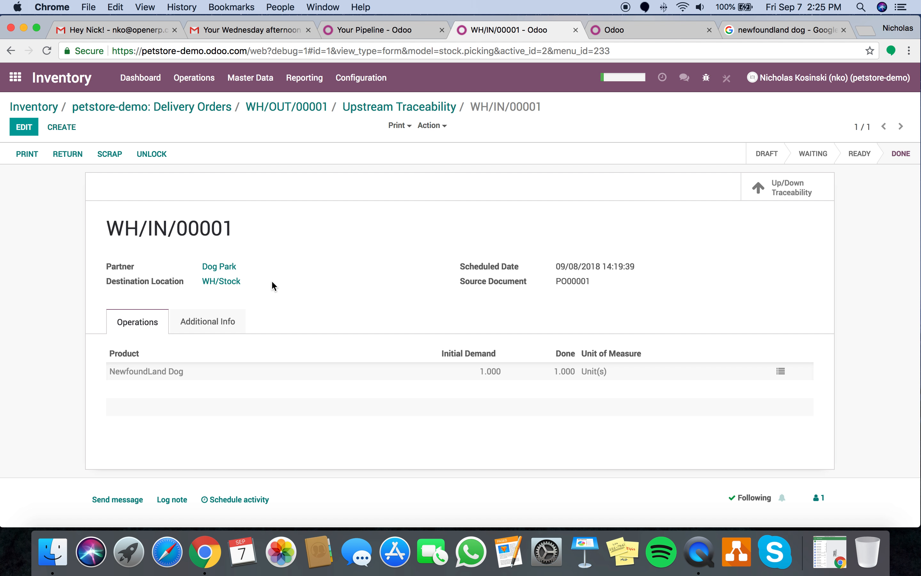
{"action": "scroll", "coordinate": [274, 286], "scroll_direction": "down", "scroll_amount": 6}
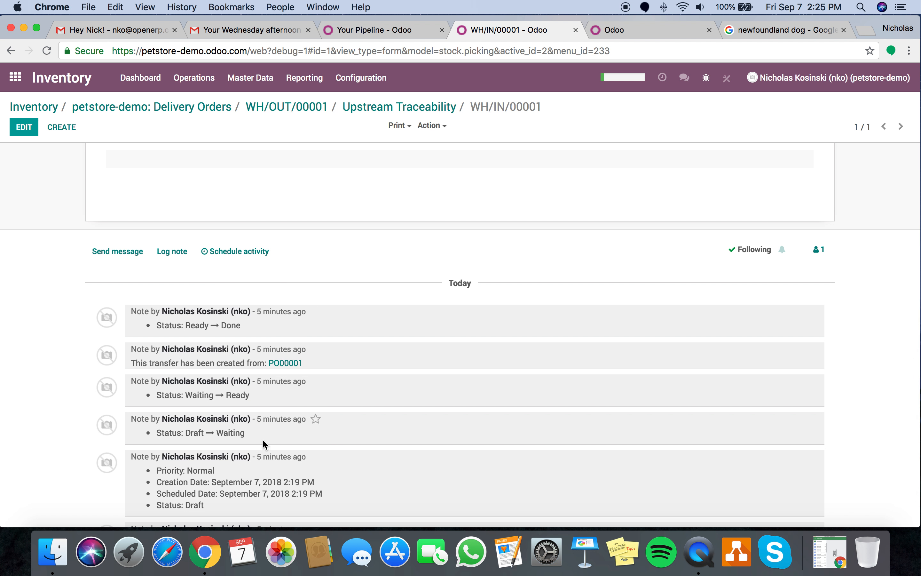
{"action": "scroll", "coordinate": [264, 421], "scroll_direction": "up", "scroll_amount": 6}
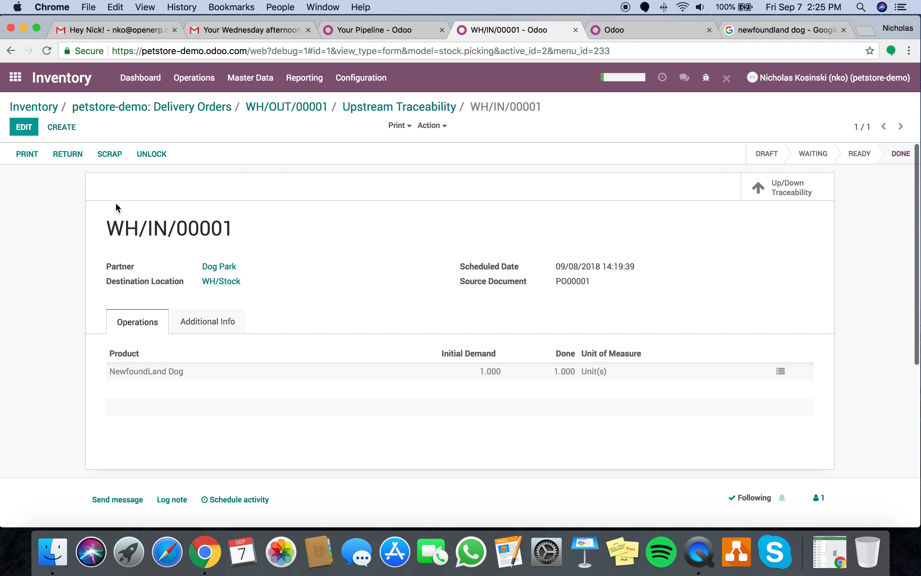
{"action": "left_click", "coordinate": [61, 104]}
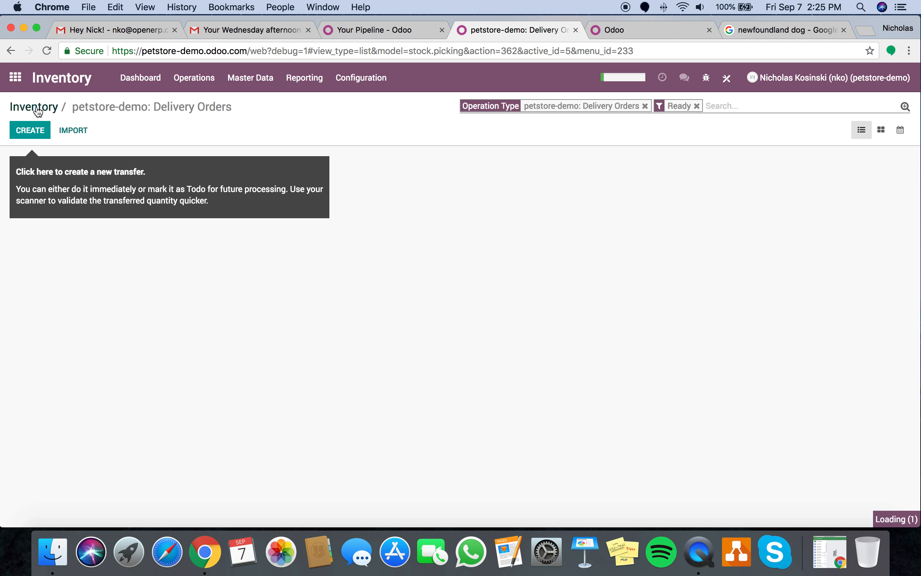
{"action": "left_click", "coordinate": [15, 77]}
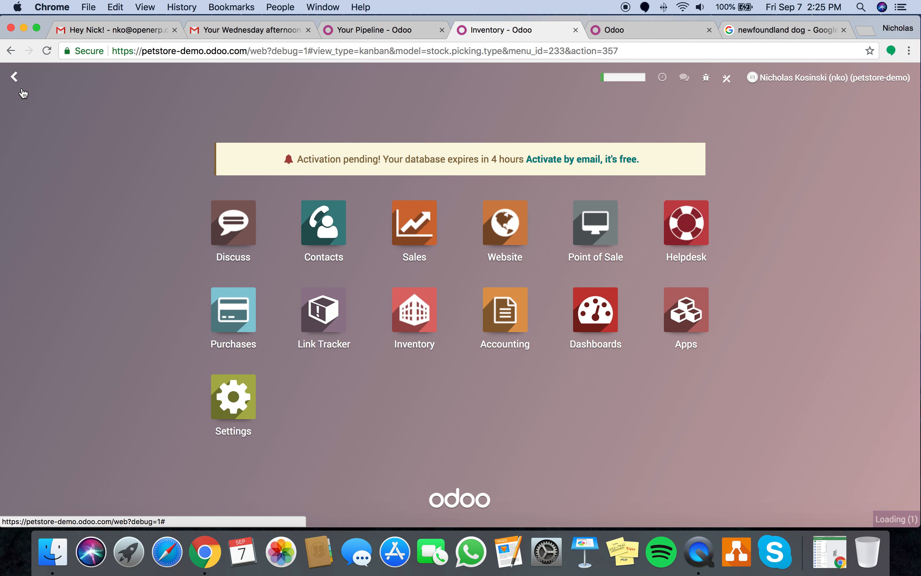
{"action": "left_click", "coordinate": [395, 230]}
- Create and validate the invoice for sales order SO001
{"action": "left_click", "coordinate": [283, 188]}
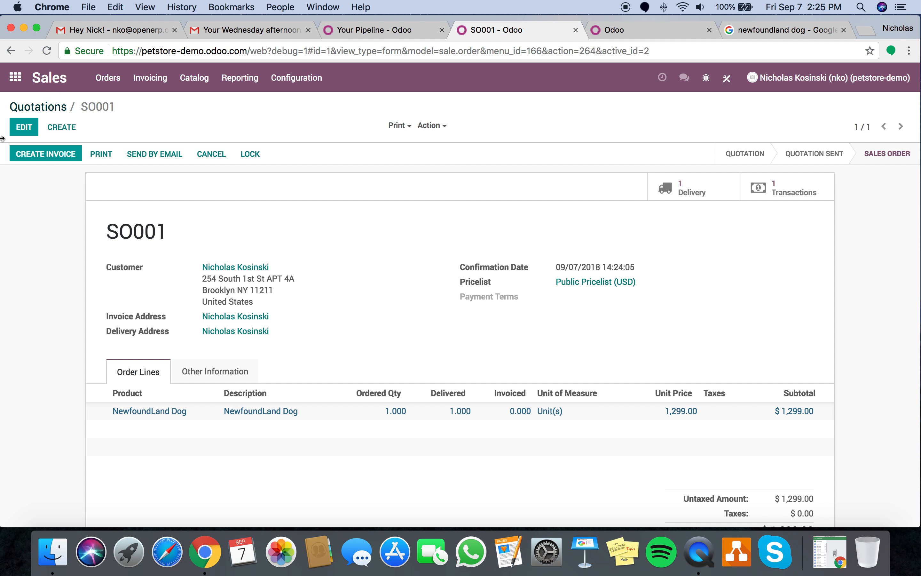
{"action": "left_click", "coordinate": [62, 158]}
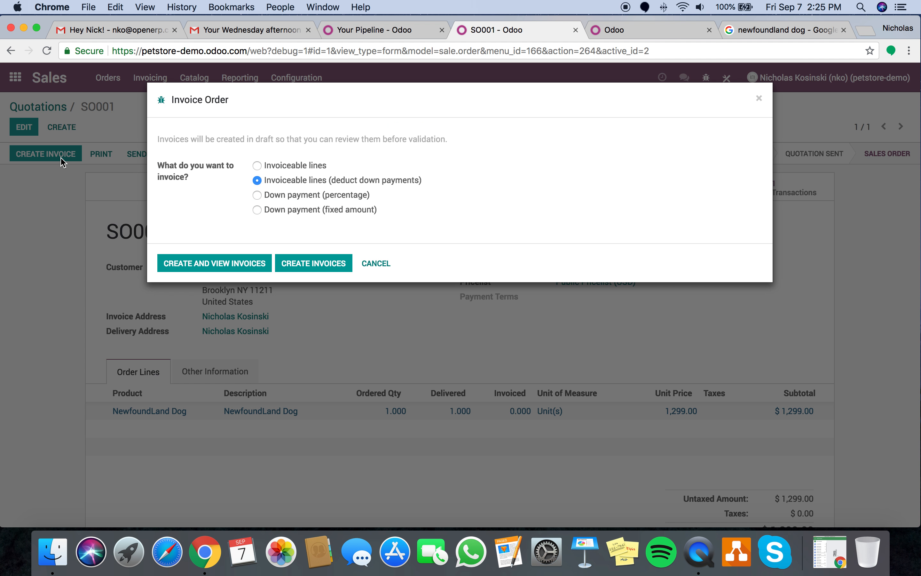
{"action": "left_click", "coordinate": [236, 264]}
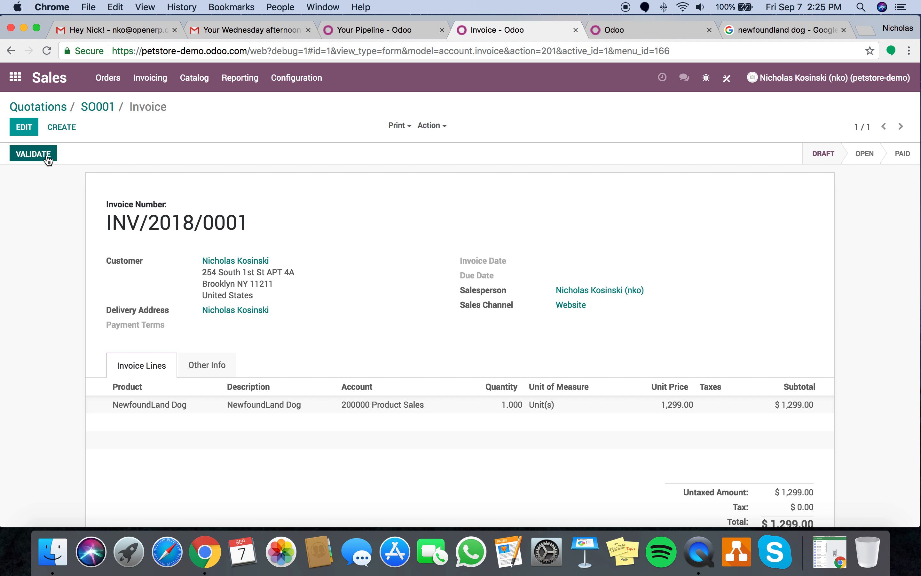
{"action": "left_click", "coordinate": [199, 354]}
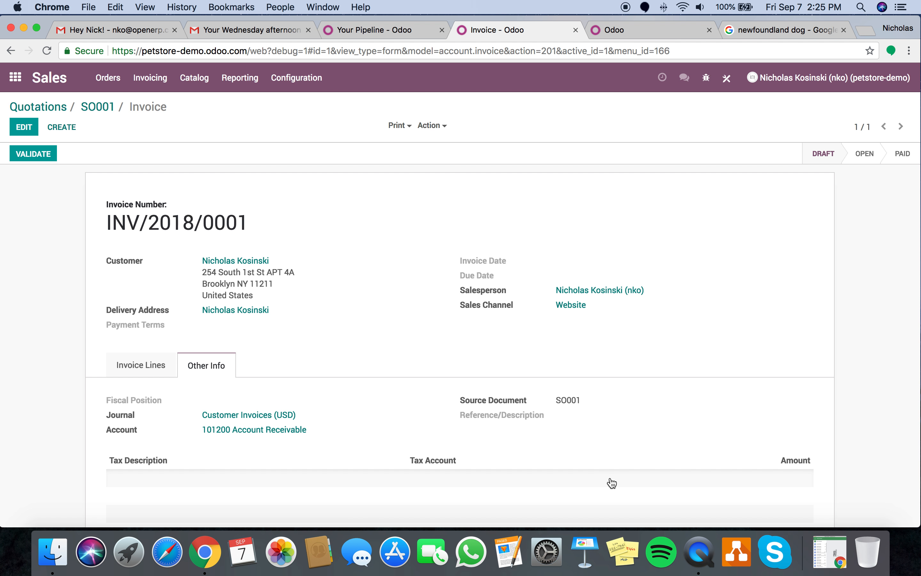
{"action": "left_click", "coordinate": [33, 154]}
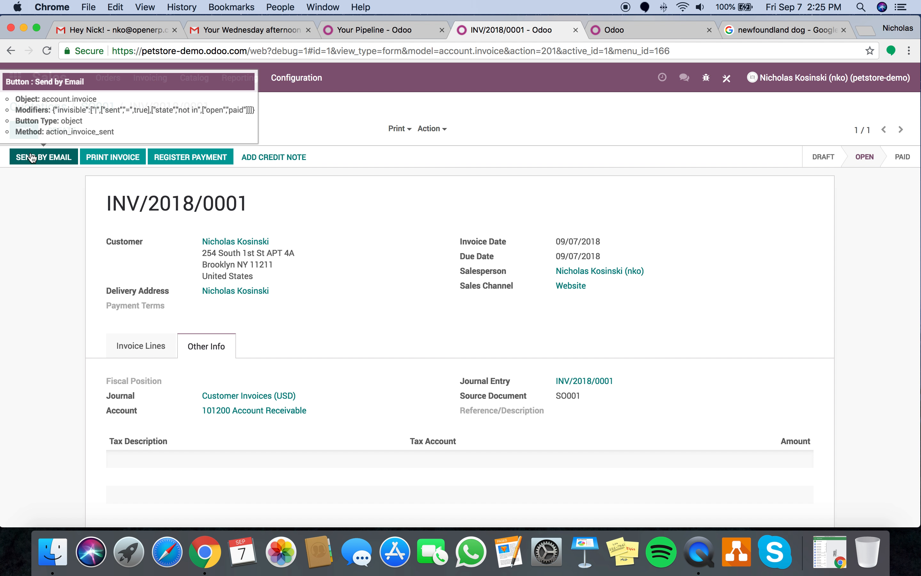
- Inspect the invoice's posted journal entry, then cancel the payment registration
{"action": "left_click", "coordinate": [582, 382]}
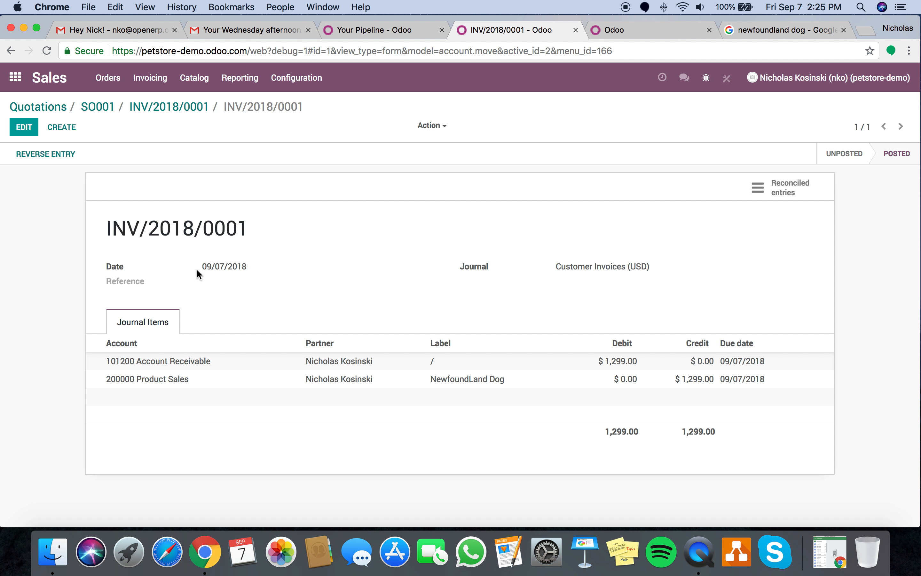
{"action": "left_click", "coordinate": [164, 106]}
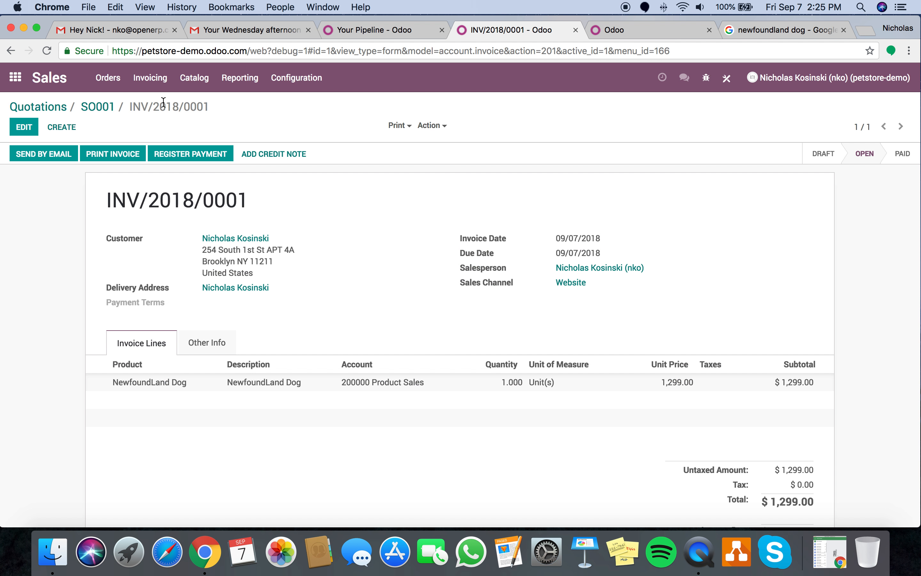
{"action": "left_click", "coordinate": [163, 154]}
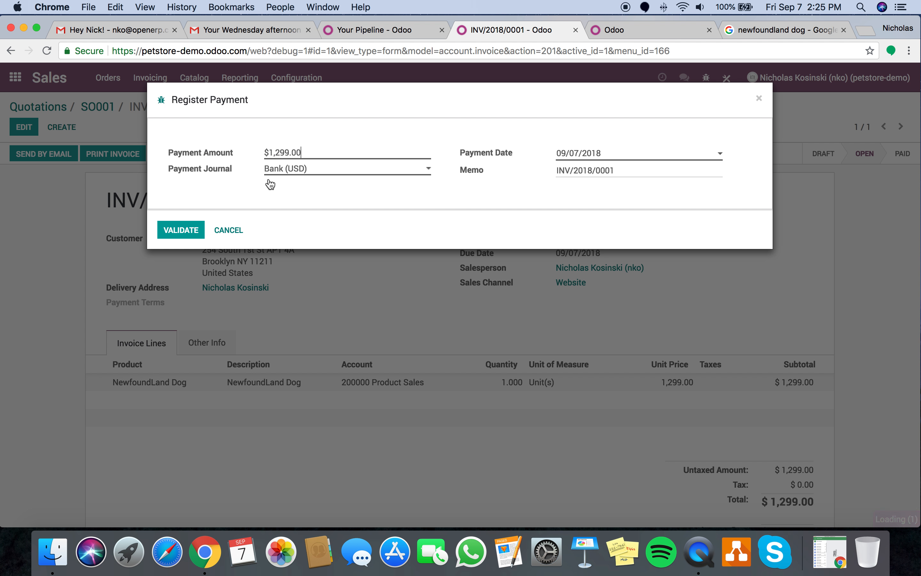
{"action": "left_click", "coordinate": [229, 230]}
- Record a new $1,299.00 customer payment in Accounting
{"action": "left_click", "coordinate": [15, 78]}
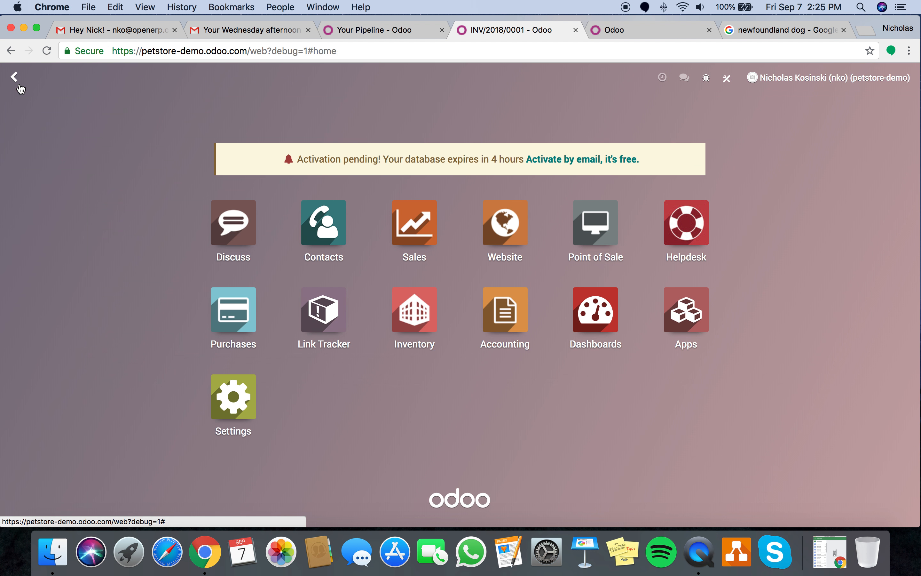
{"action": "type", "text": "acc"}
{"action": "key", "text": "Return"}
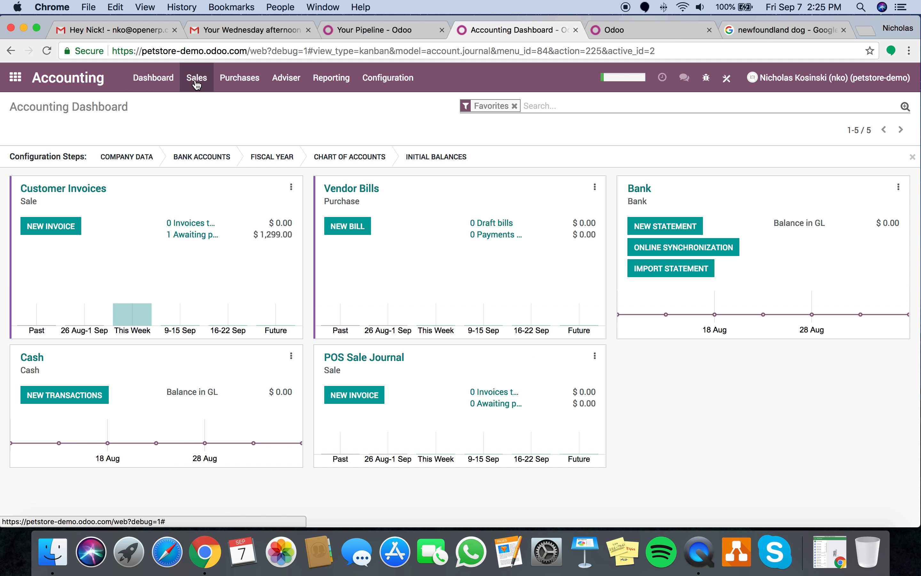
{"action": "left_click", "coordinate": [196, 78]}
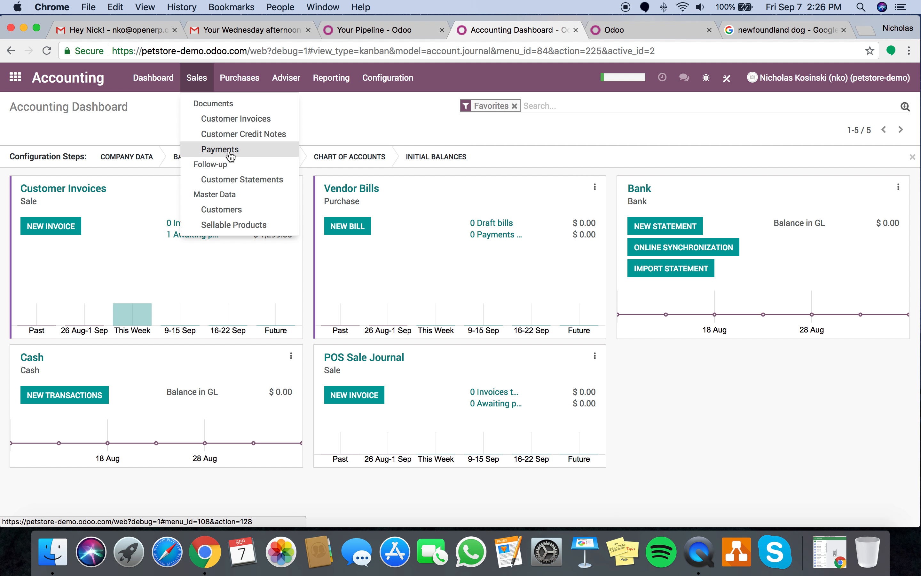
{"action": "left_click", "coordinate": [220, 150]}
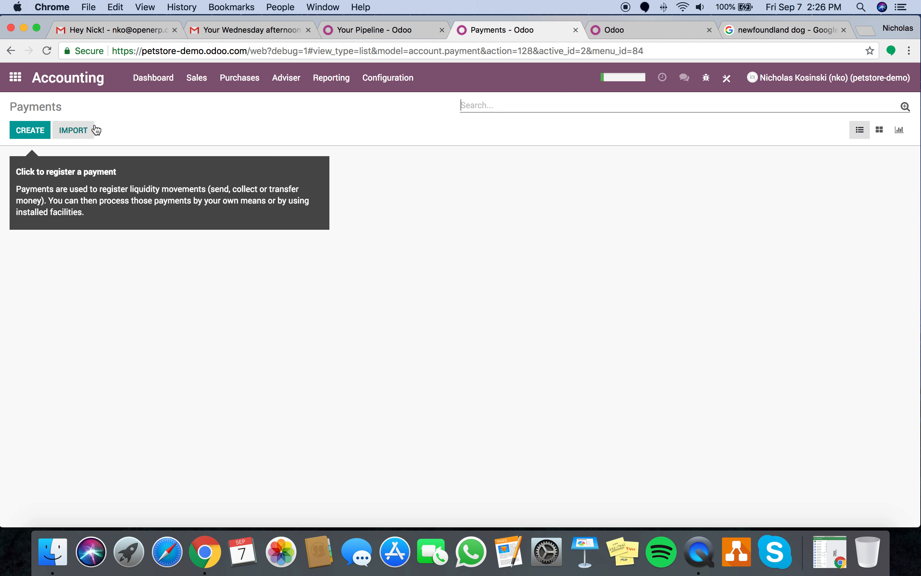
{"action": "left_click", "coordinate": [30, 130]}
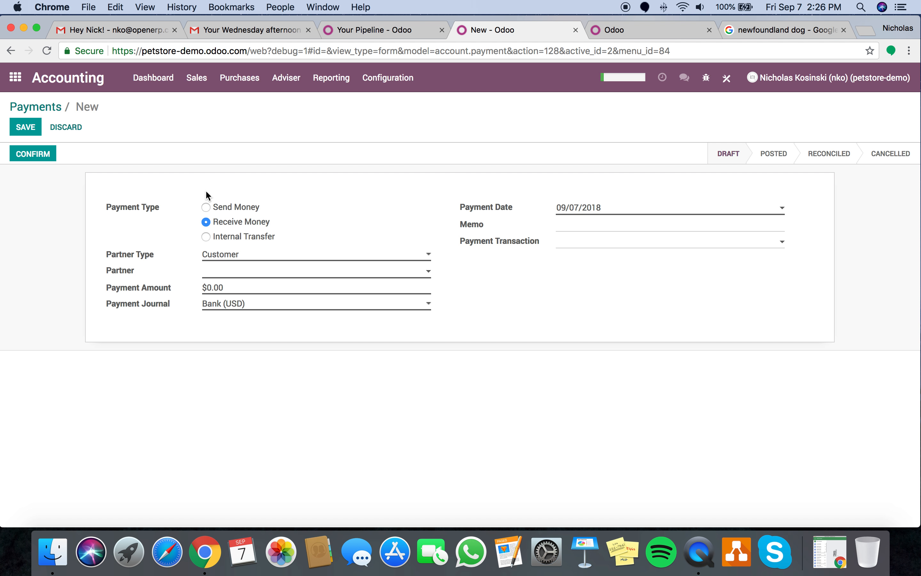
{"action": "left_click", "coordinate": [225, 273]}
{"action": "left_click", "coordinate": [241, 293]}
{"action": "left_click", "coordinate": [257, 287]}
{"action": "type", "text": "1299"}
{"action": "left_click", "coordinate": [20, 130]}
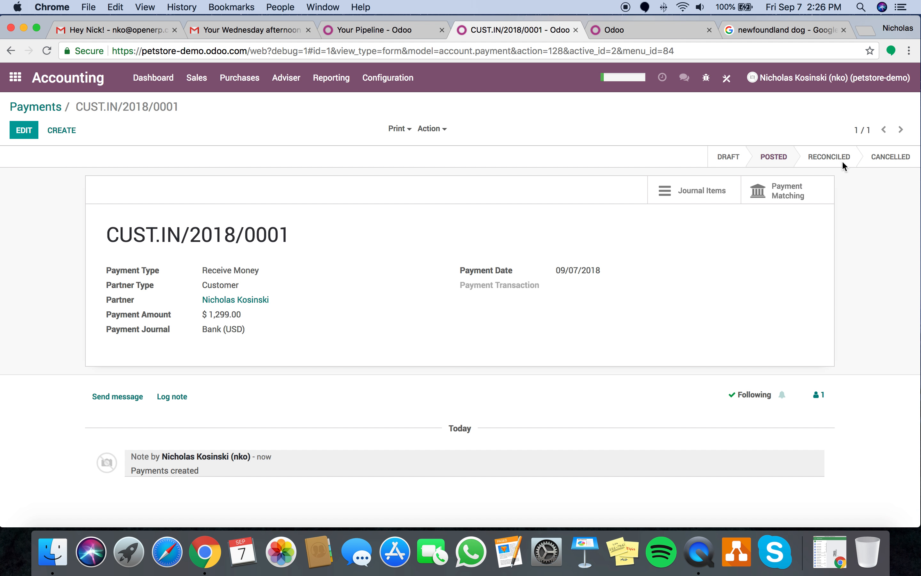
- Reconcile the payment against invoice INV/2018/0001 through Payment Matching
{"action": "left_click", "coordinate": [287, 81]}
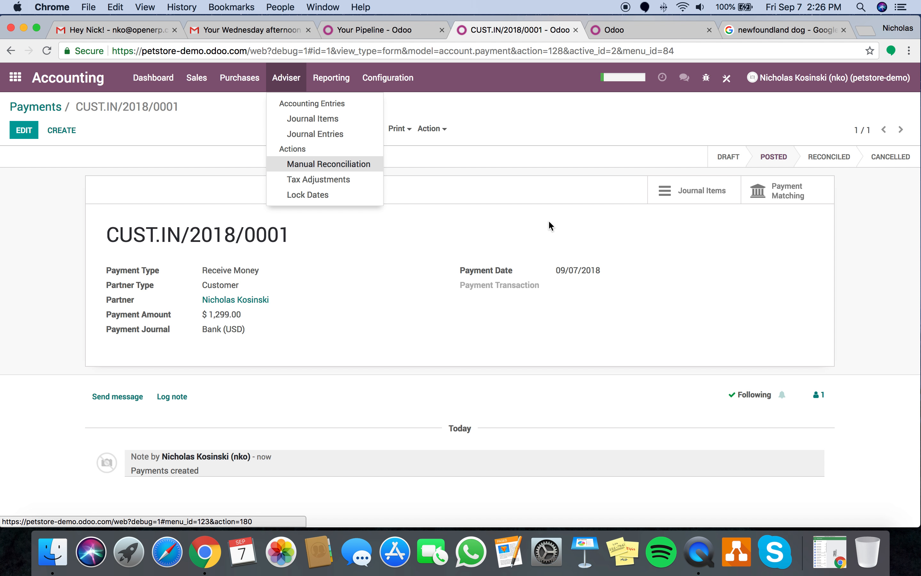
{"action": "left_click", "coordinate": [784, 190]}
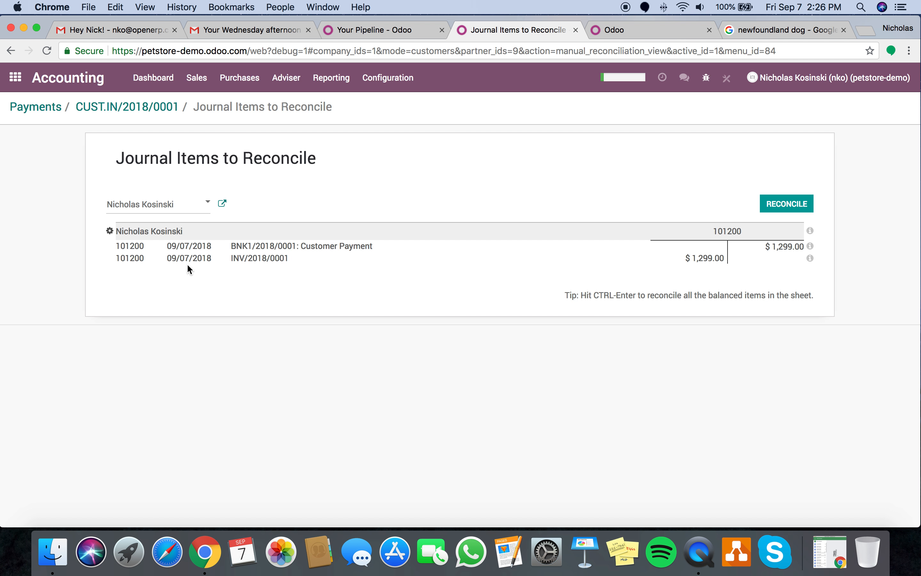
{"action": "left_click", "coordinate": [251, 263]}
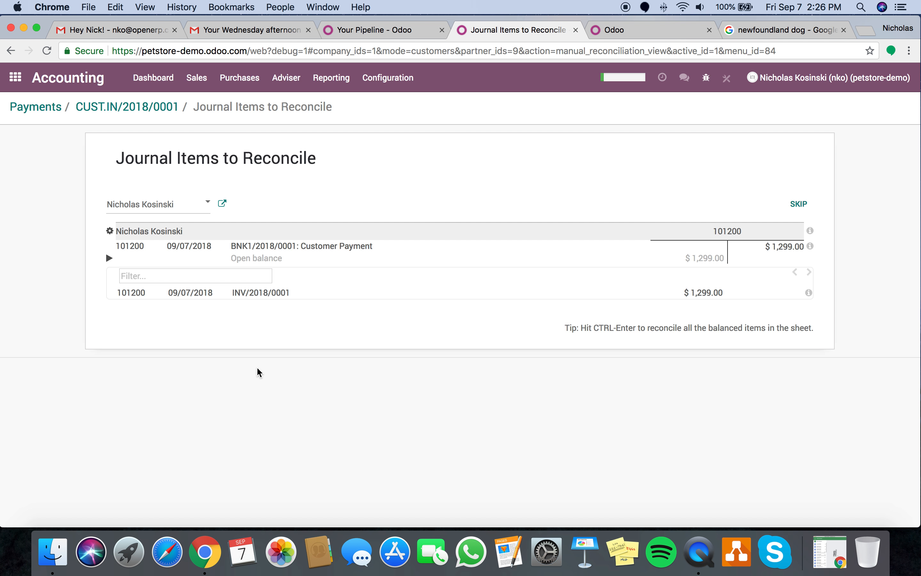
{"action": "left_click", "coordinate": [266, 293]}
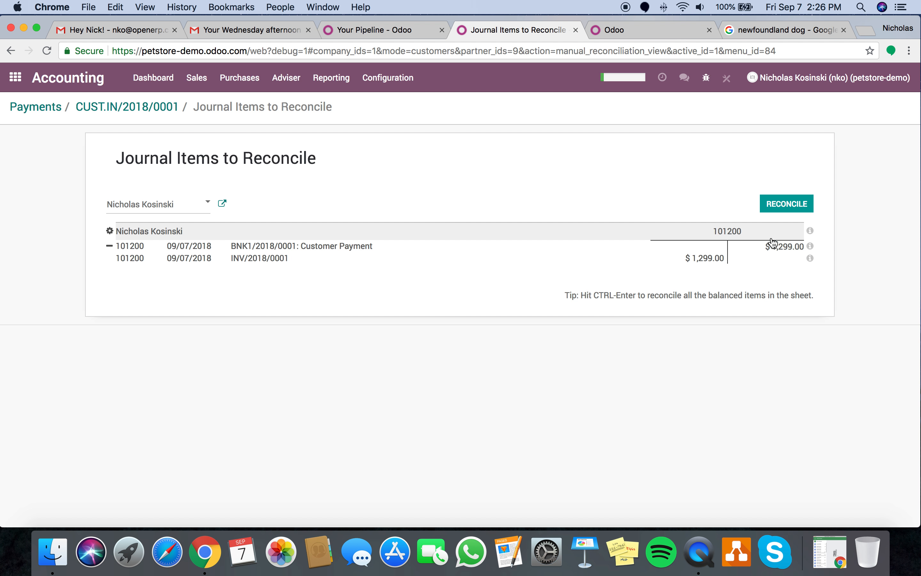
{"action": "left_click", "coordinate": [803, 203]}
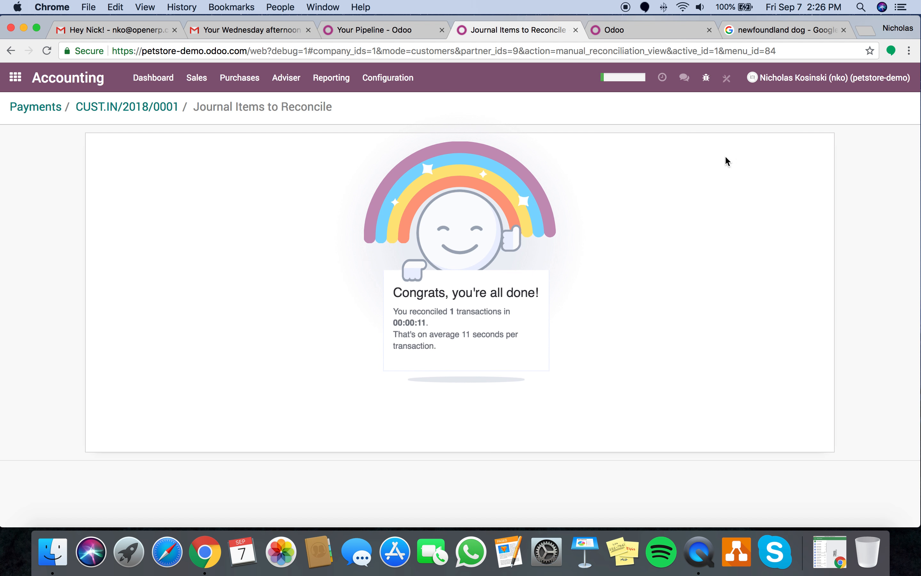
- Confirm invoice INV/2018/0001 now shows as Paid in Customer Invoices
{"action": "left_click", "coordinate": [197, 77]}
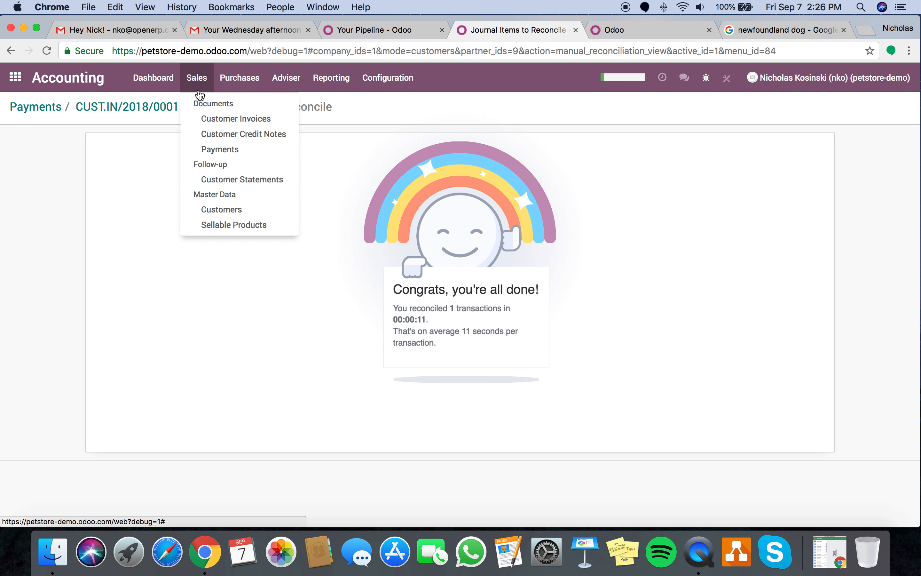
{"action": "left_click", "coordinate": [211, 121]}
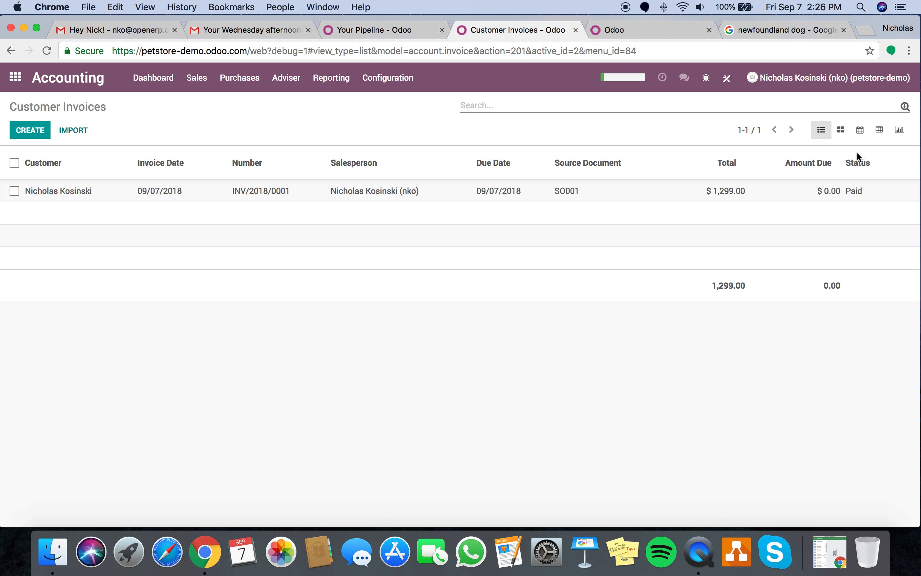
{"action": "left_click", "coordinate": [695, 190]}
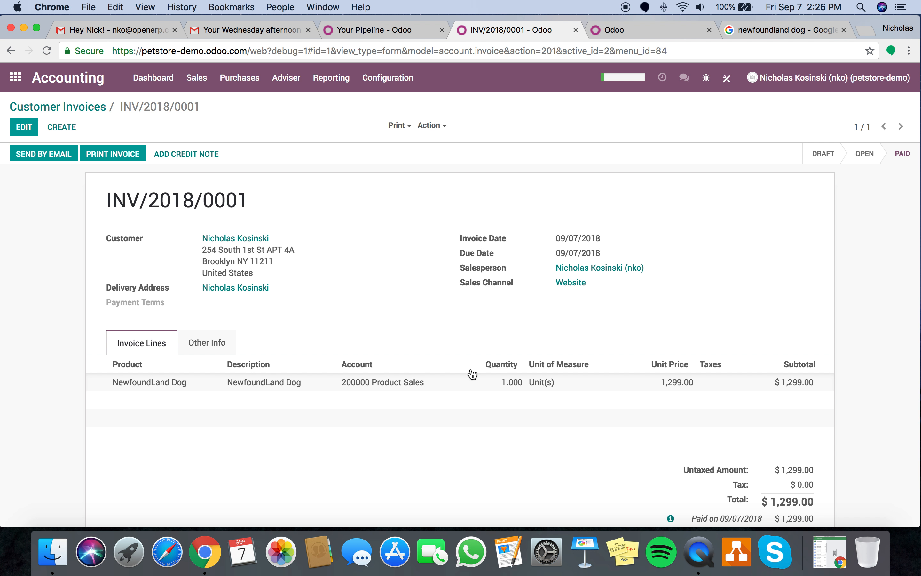
{"action": "scroll", "coordinate": [464, 372], "scroll_direction": "down", "scroll_amount": 3}
{"action": "scroll", "coordinate": [451, 339], "scroll_direction": "up", "scroll_amount": 3}
{"action": "left_click", "coordinate": [15, 78]}
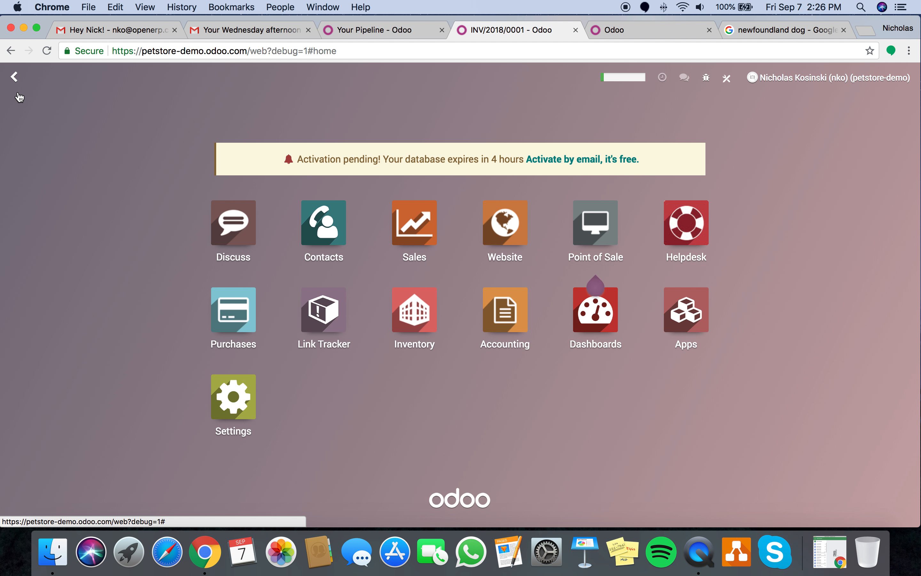
{"action": "left_click", "coordinate": [604, 230]}
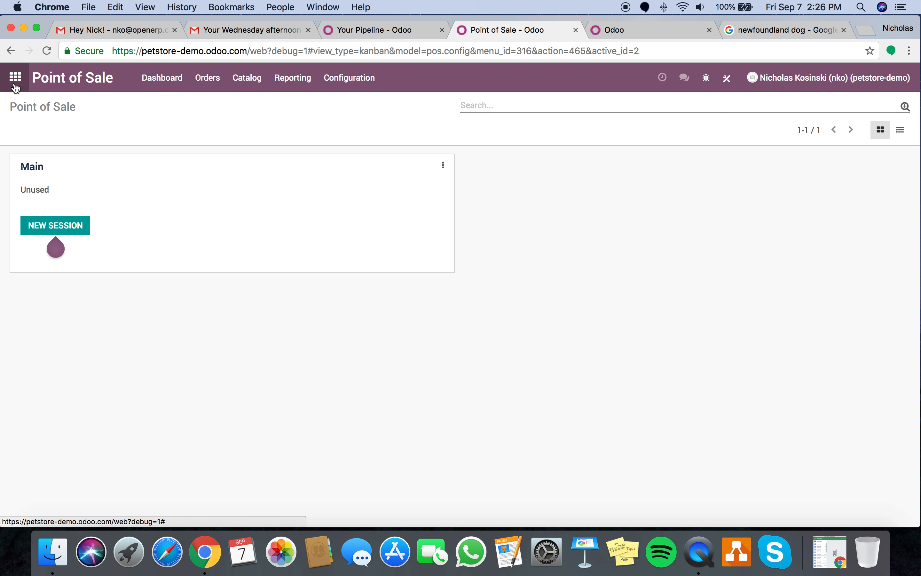
- Start a new Point of Sale session for the Main shop
{"action": "left_click", "coordinate": [200, 85]}
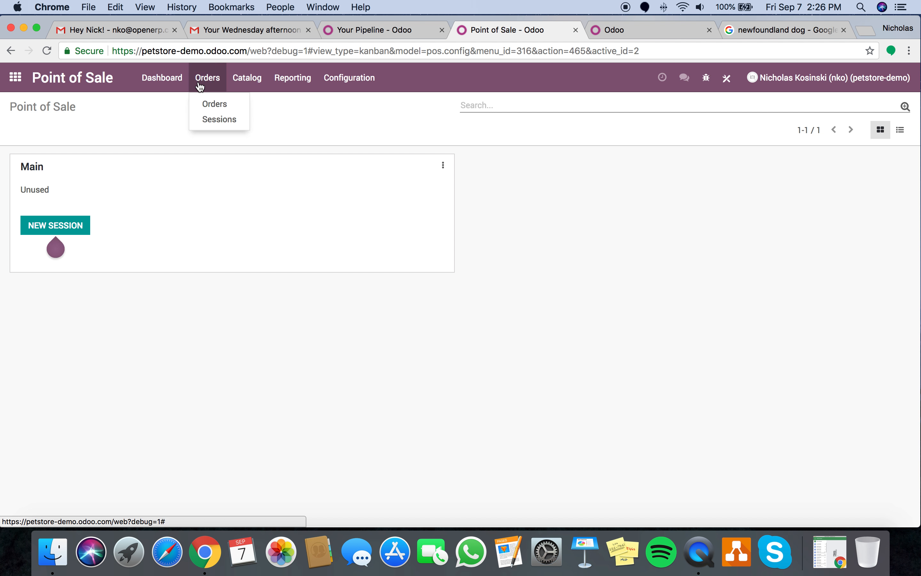
{"action": "left_click", "coordinate": [63, 224]}
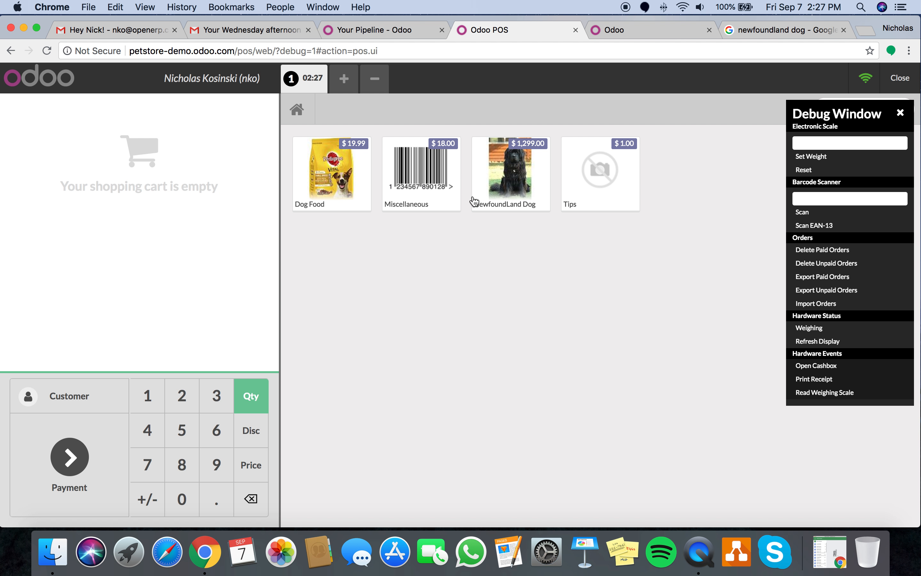
- Add 20 units of Dog Food to the POS cart
{"action": "left_click", "coordinate": [334, 189]}
{"action": "left_click", "coordinate": [334, 190]}
{"action": "left_click", "coordinate": [334, 189]}
{"action": "left_click", "coordinate": [334, 189]}
{"action": "left_click", "coordinate": [334, 190]}
{"action": "left_click", "coordinate": [335, 190]}
{"action": "left_click", "coordinate": [335, 190]}
{"action": "left_click", "coordinate": [334, 189]}
{"action": "left_click", "coordinate": [335, 190]}
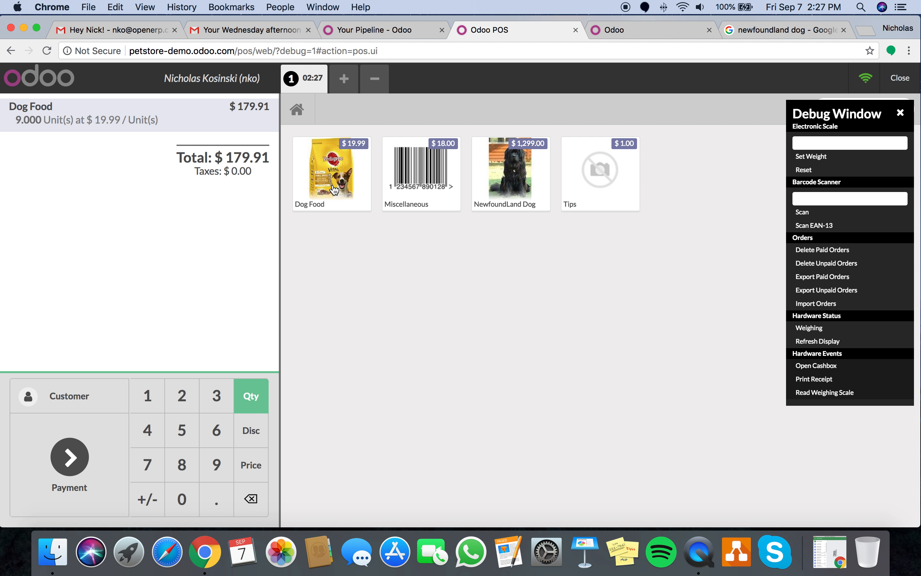
{"action": "left_click", "coordinate": [334, 189]}
{"action": "left_click", "coordinate": [334, 190]}
{"action": "left_click", "coordinate": [335, 189]}
{"action": "left_click", "coordinate": [334, 189]}
{"action": "left_click", "coordinate": [334, 189]}
{"action": "left_click", "coordinate": [334, 189]}
{"action": "left_click", "coordinate": [334, 189]}
{"action": "left_click", "coordinate": [335, 189]}
{"action": "left_click", "coordinate": [334, 190]}
{"action": "left_click", "coordinate": [334, 189]}
{"action": "left_click", "coordinate": [335, 189]}
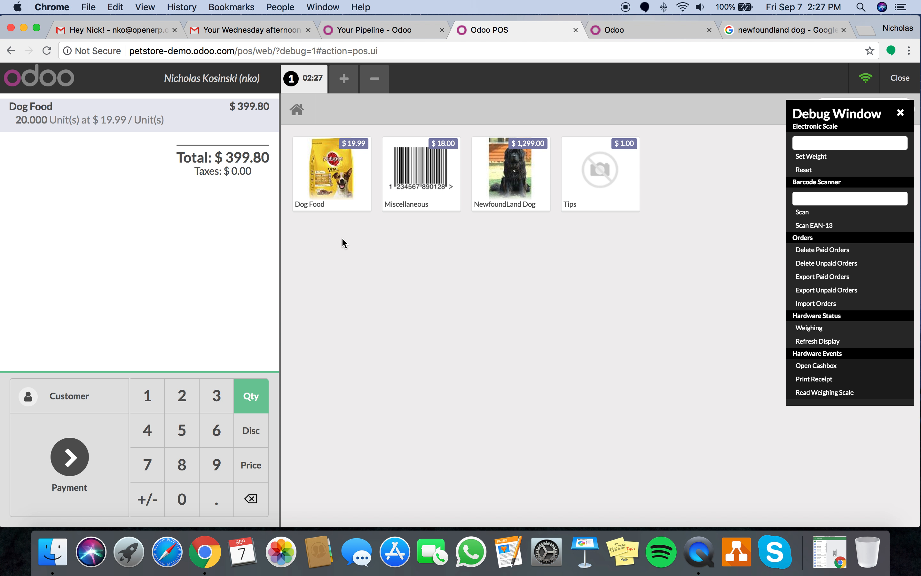
- Assign the existing customer and take the $399.80 payment in cash
{"action": "left_click", "coordinate": [109, 394]}
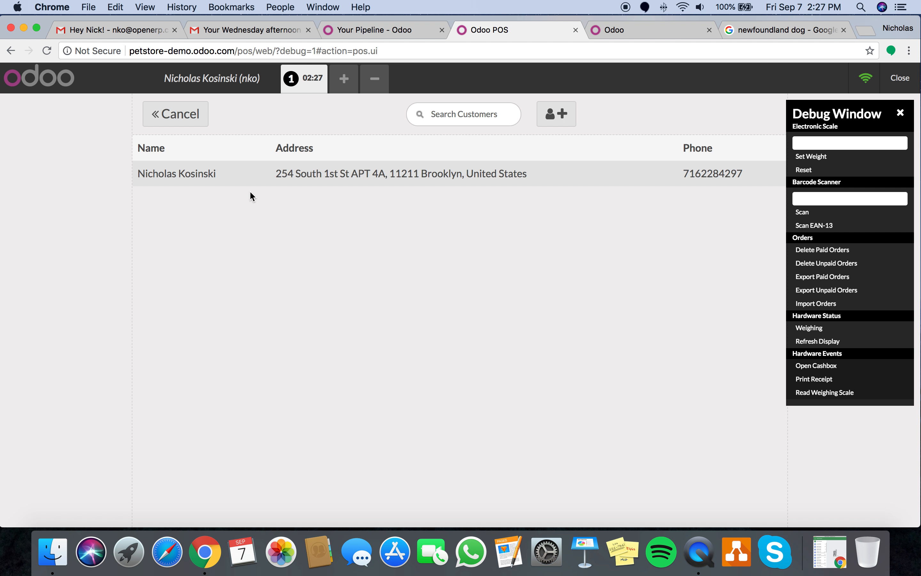
{"action": "left_click", "coordinate": [252, 182]}
{"action": "left_click", "coordinate": [713, 121]}
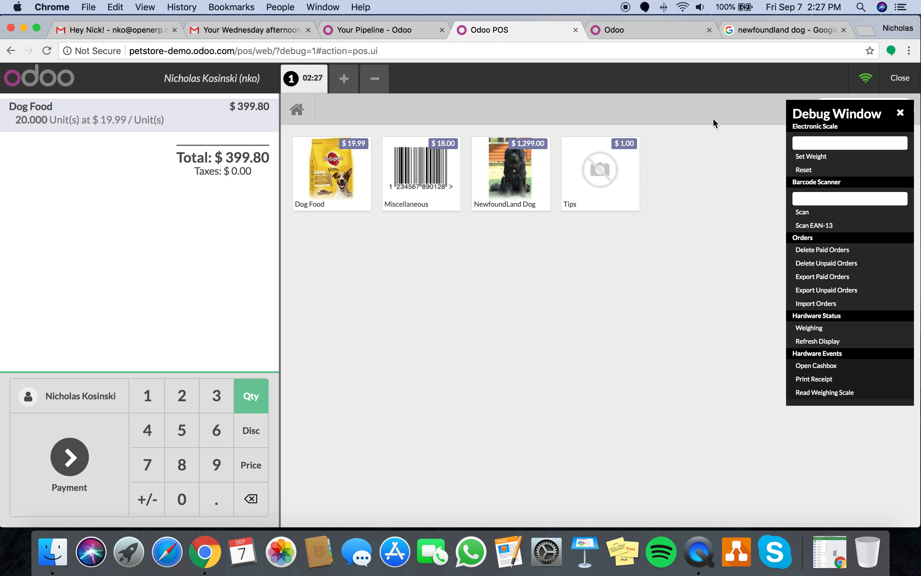
{"action": "left_click", "coordinate": [91, 504]}
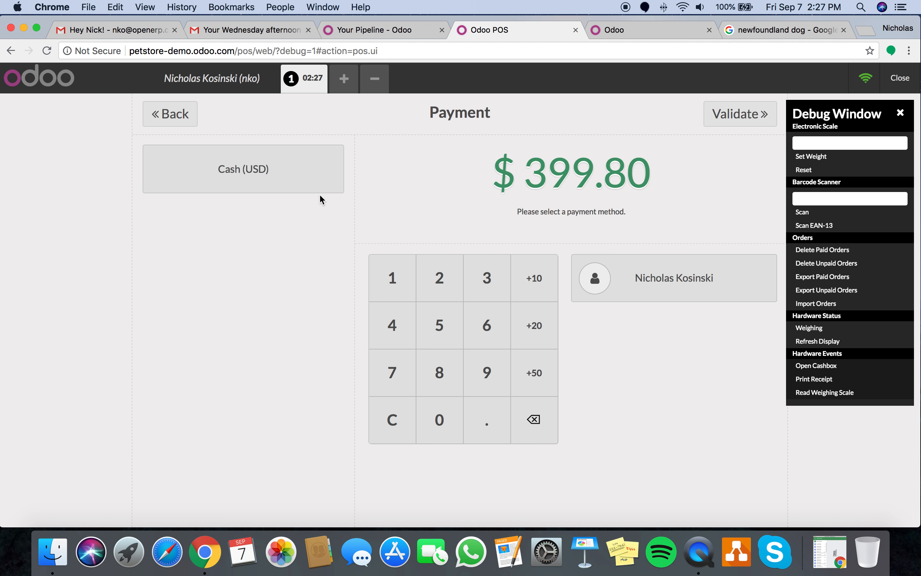
{"action": "left_click", "coordinate": [308, 182]}
{"action": "type", "text": "399"}
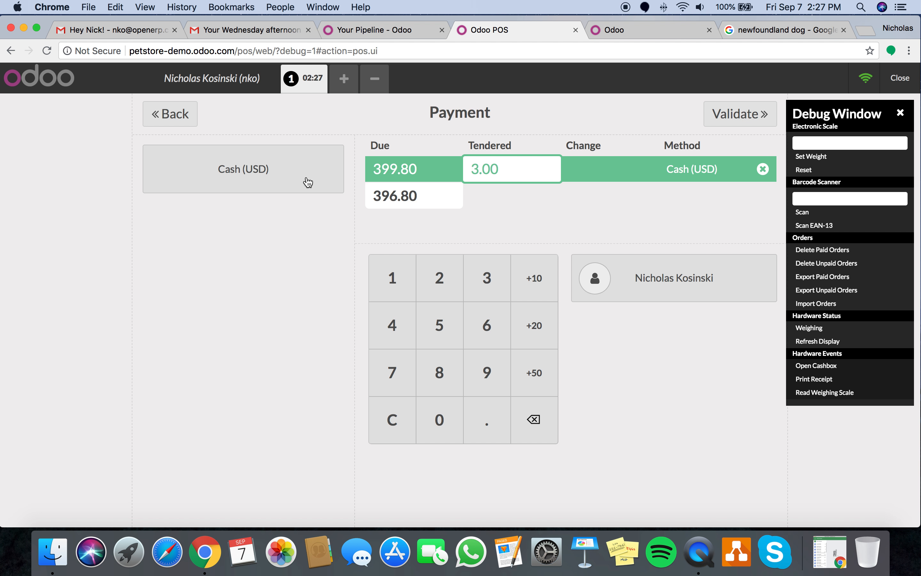
{"action": "type", "text": ".8"}
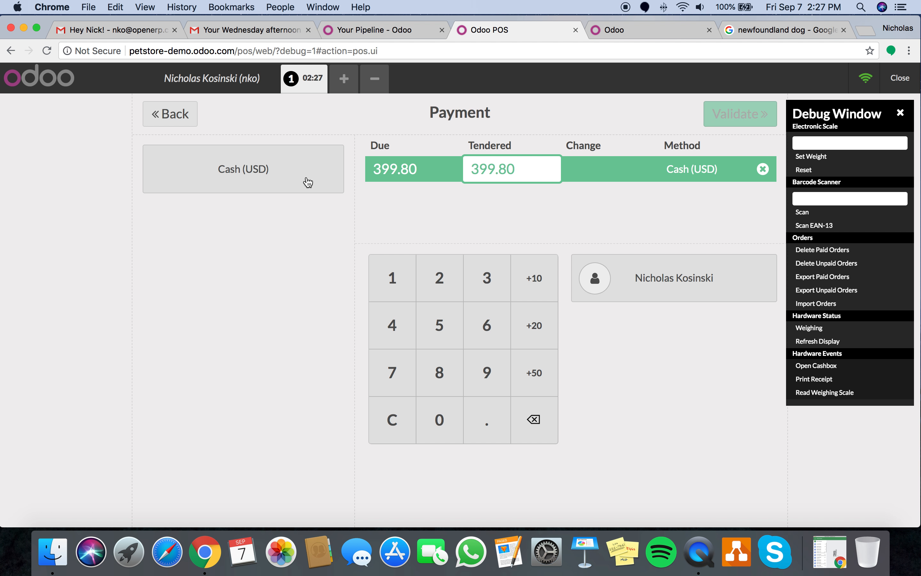
{"action": "left_click", "coordinate": [751, 115]}
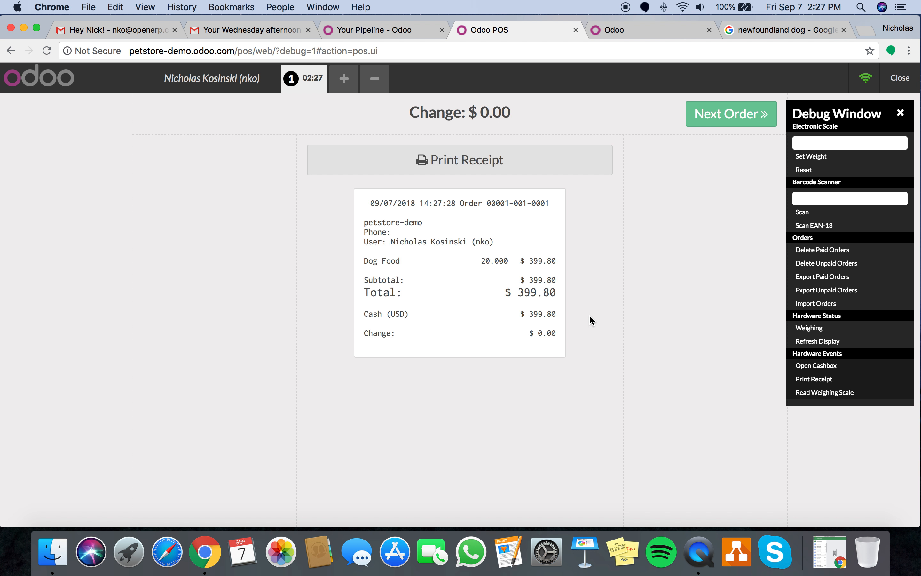
- Start the next order, then close the register
{"action": "left_click", "coordinate": [726, 115]}
{"action": "left_click", "coordinate": [908, 81]}
{"action": "left_click", "coordinate": [908, 81]}
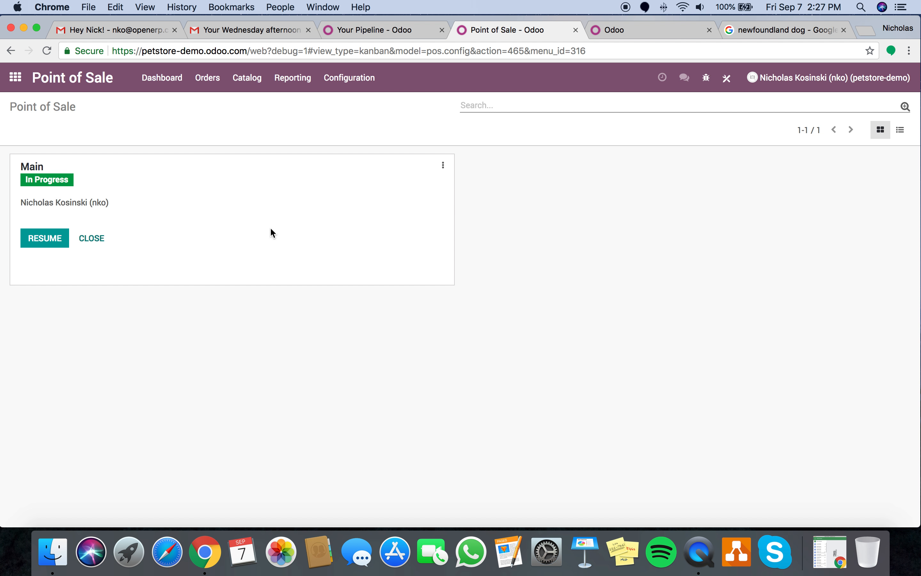
{"action": "left_click", "coordinate": [16, 79]}
- Check Dog Food stock levels at WH/Stock in the Inventory report
{"action": "type", "text": "in"}
{"action": "key", "text": "Return"}
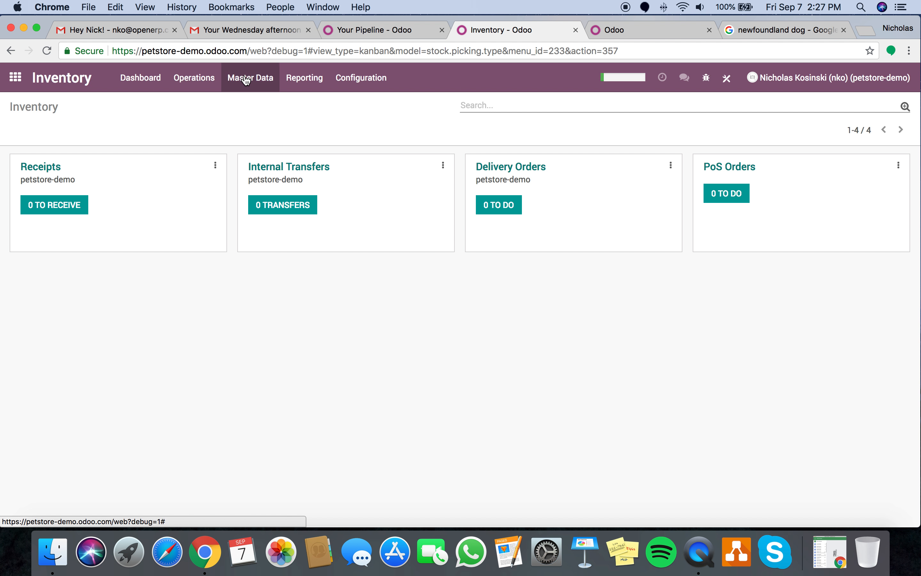
{"action": "left_click", "coordinate": [293, 80]}
{"action": "left_click", "coordinate": [294, 102]}
{"action": "left_click", "coordinate": [245, 228]}
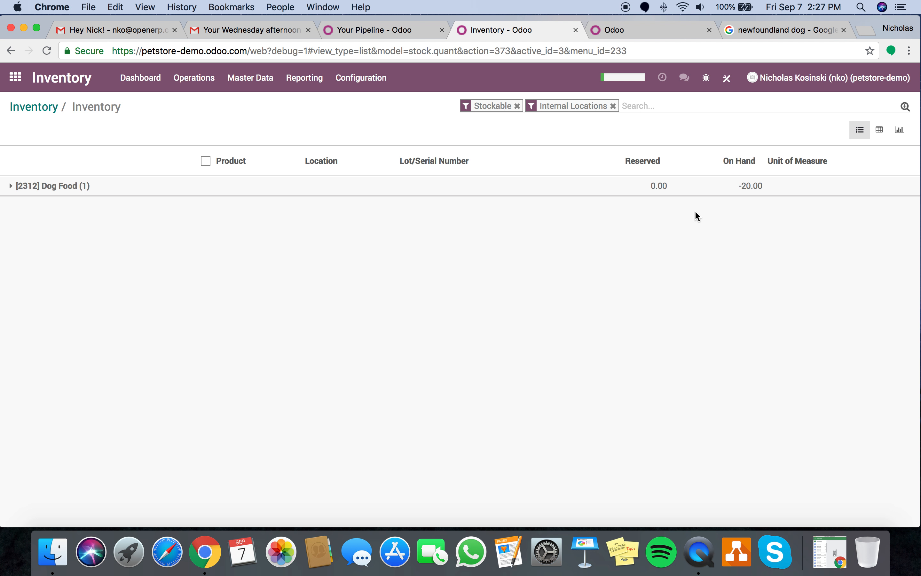
{"action": "left_click", "coordinate": [747, 192]}
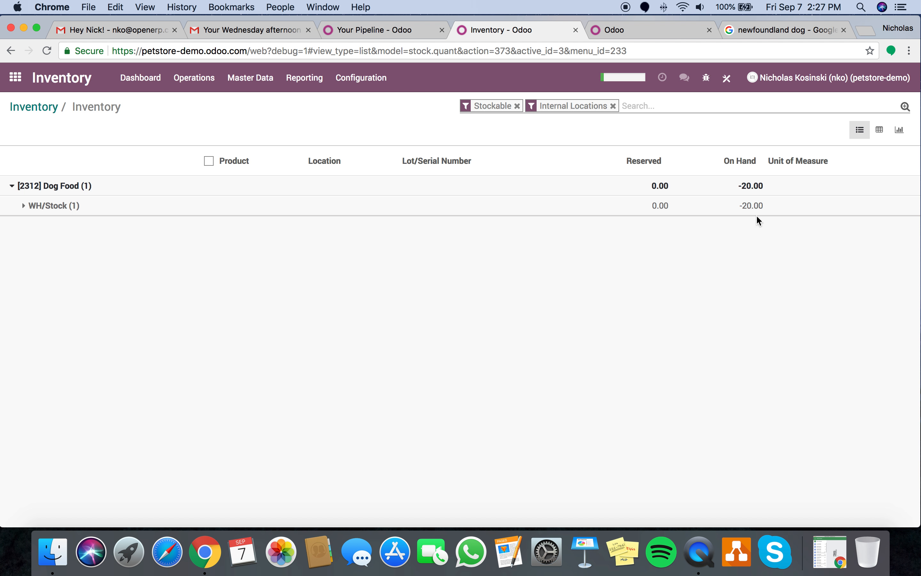
{"action": "left_click", "coordinate": [733, 213]}
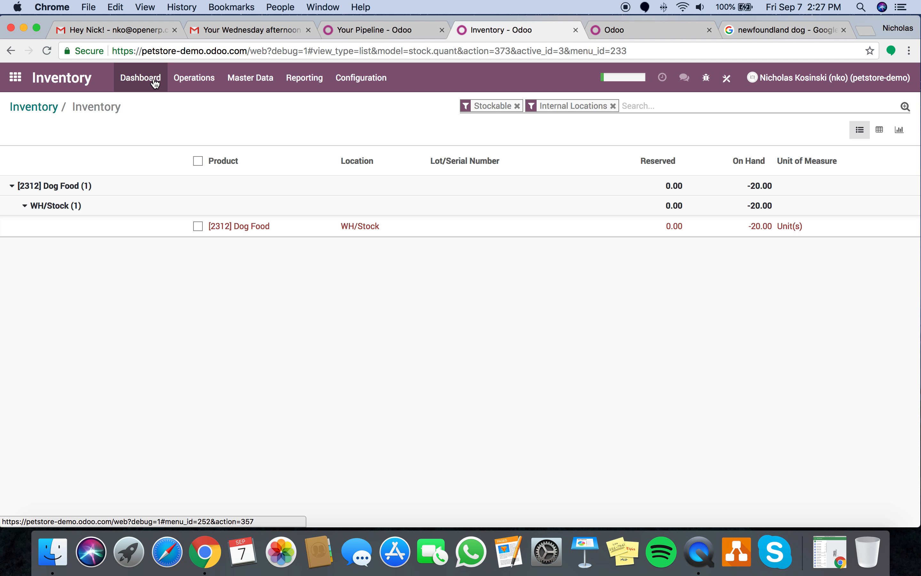
- Review the Dog Food product record
{"action": "left_click", "coordinate": [251, 77]}
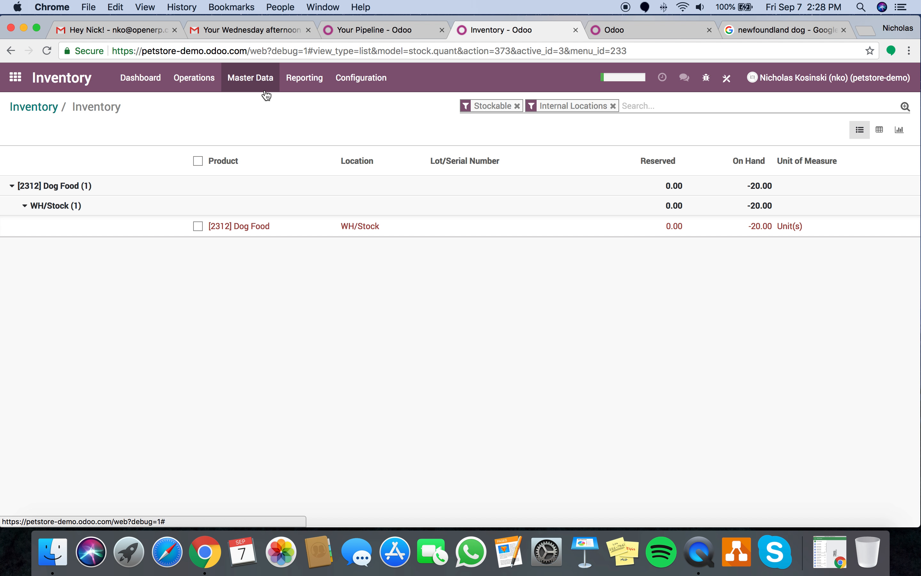
{"action": "left_click", "coordinate": [263, 104]}
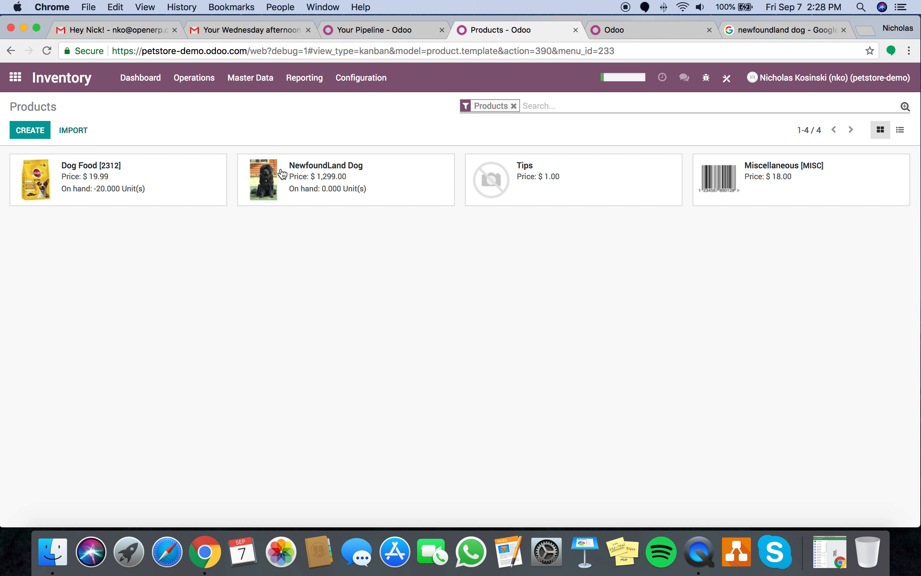
{"action": "left_click", "coordinate": [180, 195]}
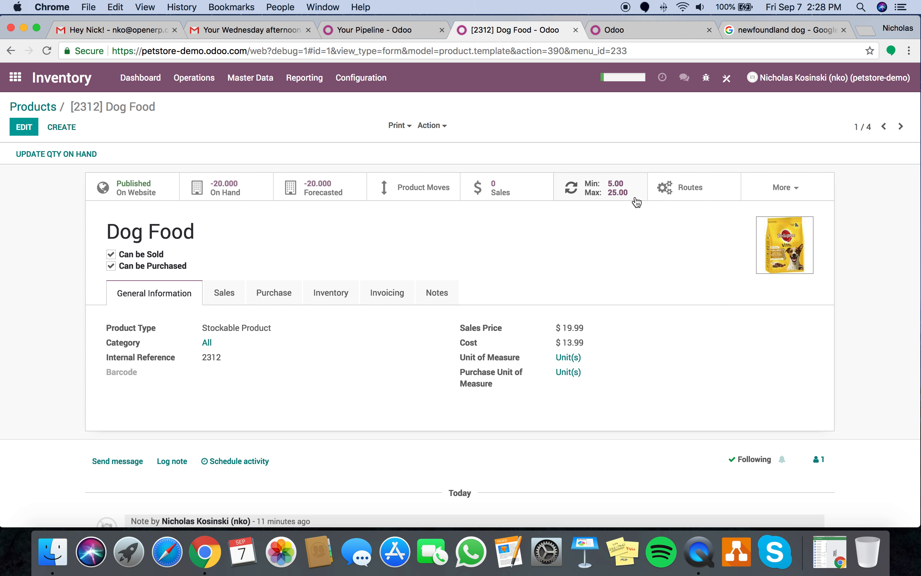
- Run the inventory schedulers to generate the reordering RFQ
{"action": "left_click", "coordinate": [194, 77]}
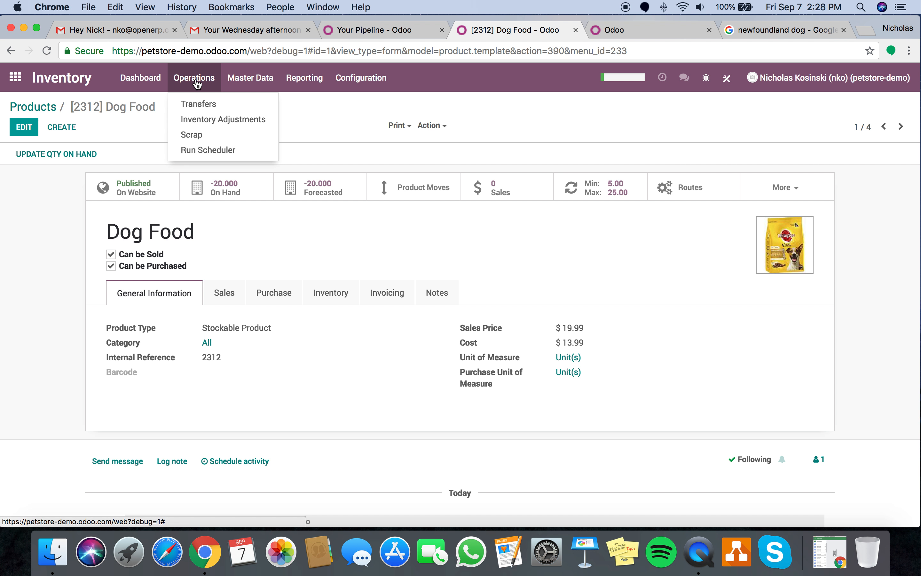
{"action": "left_click", "coordinate": [204, 149]}
{"action": "left_click", "coordinate": [199, 184]}
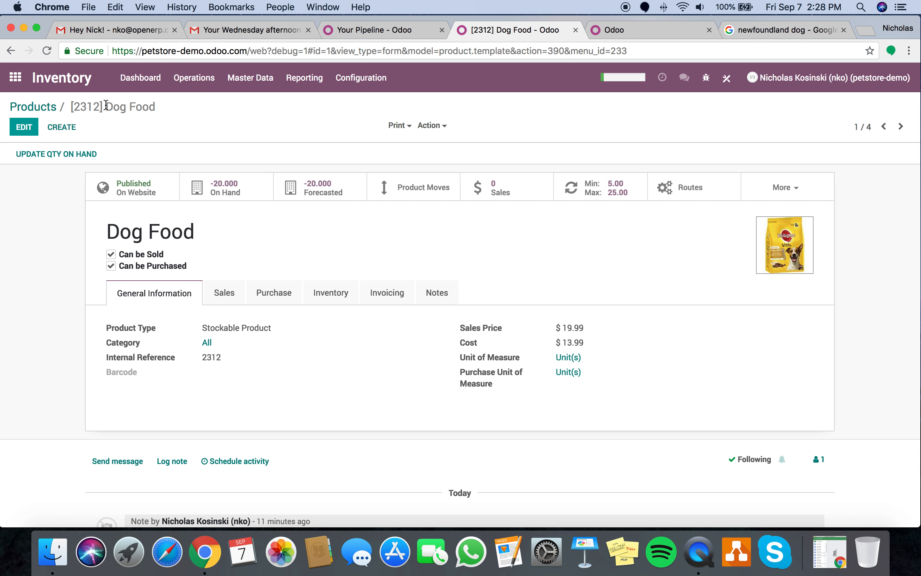
{"action": "left_click", "coordinate": [16, 78]}
{"action": "left_click", "coordinate": [244, 326]}
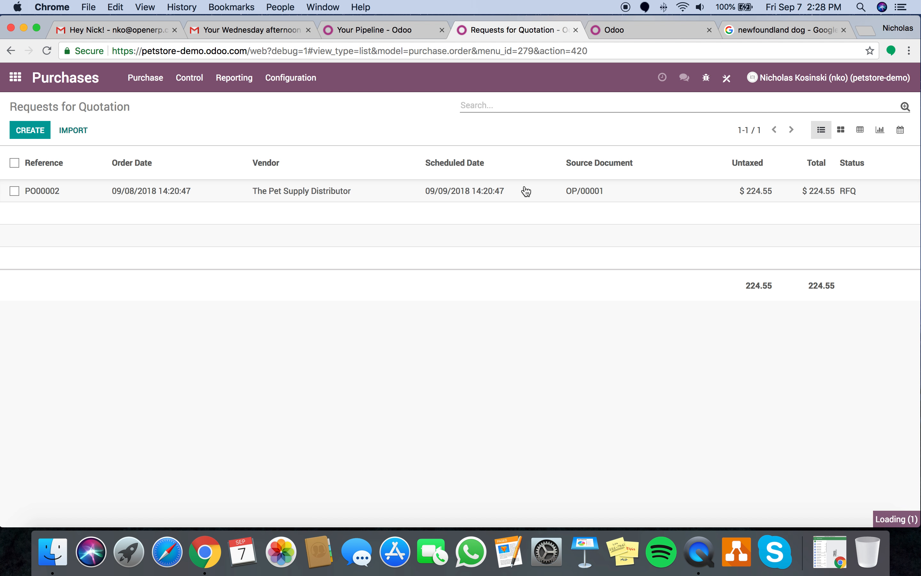
- Confirm PO000002 and receive all 45 Dog Food units
{"action": "left_click", "coordinate": [526, 191]}
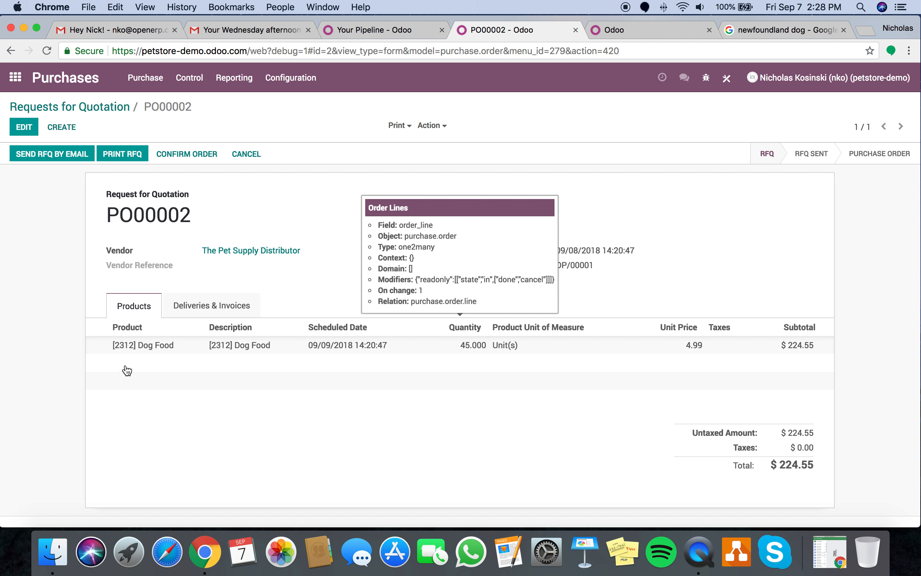
{"action": "left_click", "coordinate": [204, 155]}
{"action": "left_click", "coordinate": [119, 156]}
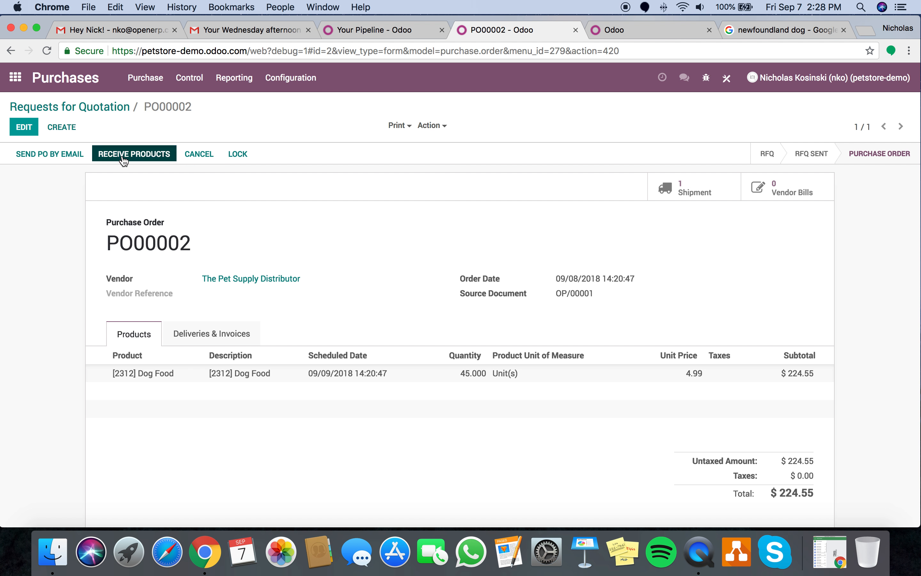
{"action": "left_click", "coordinate": [36, 153]}
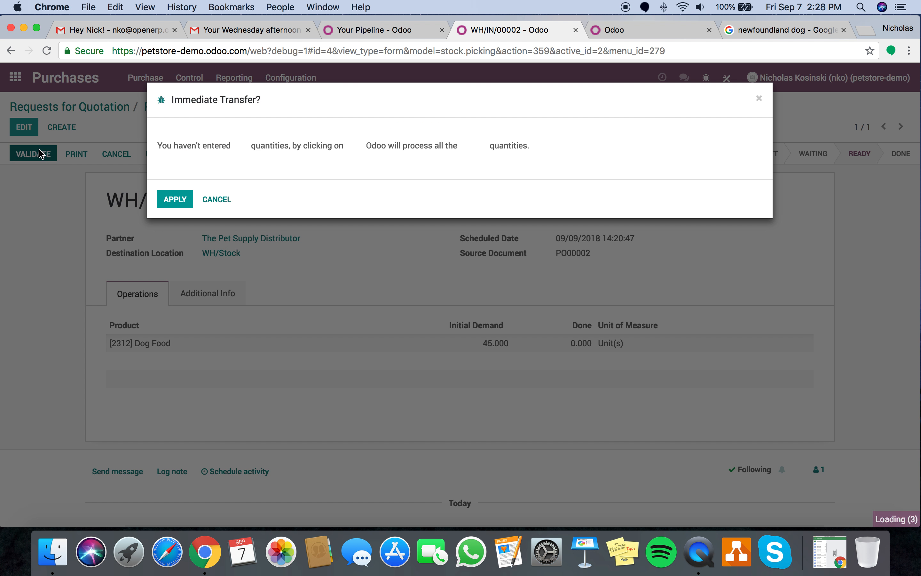
{"action": "left_click", "coordinate": [175, 198]}
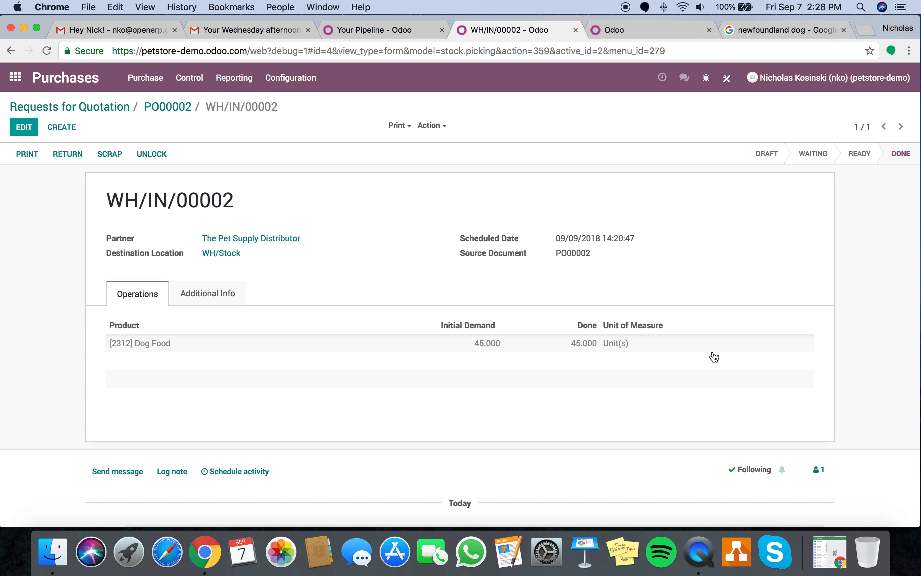
- Check Dog Food's on-hand quantity at WH/Stock in the Inventory report
{"action": "left_click", "coordinate": [234, 78]}
{"action": "left_click", "coordinate": [66, 77]}
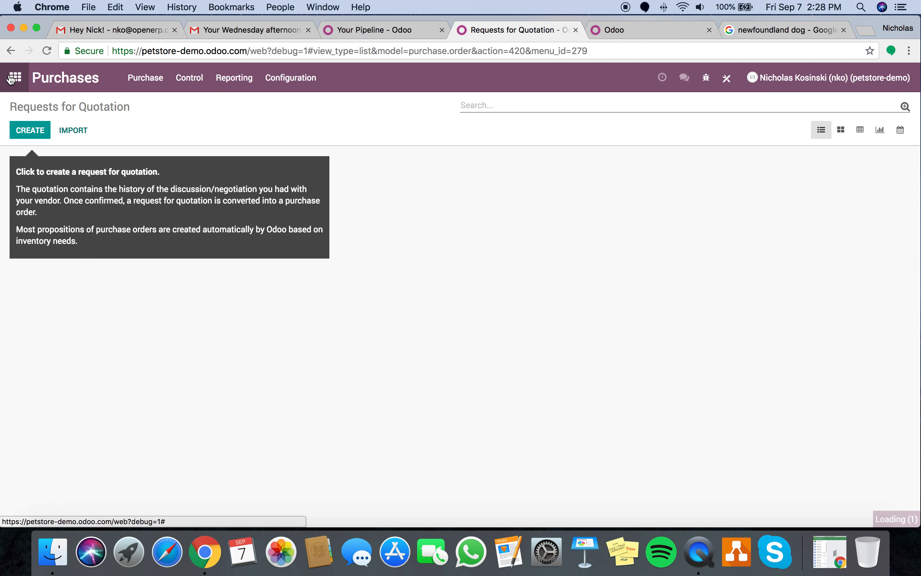
{"action": "left_click", "coordinate": [11, 79]}
{"action": "left_click", "coordinate": [413, 309]}
{"action": "left_click", "coordinate": [305, 77]}
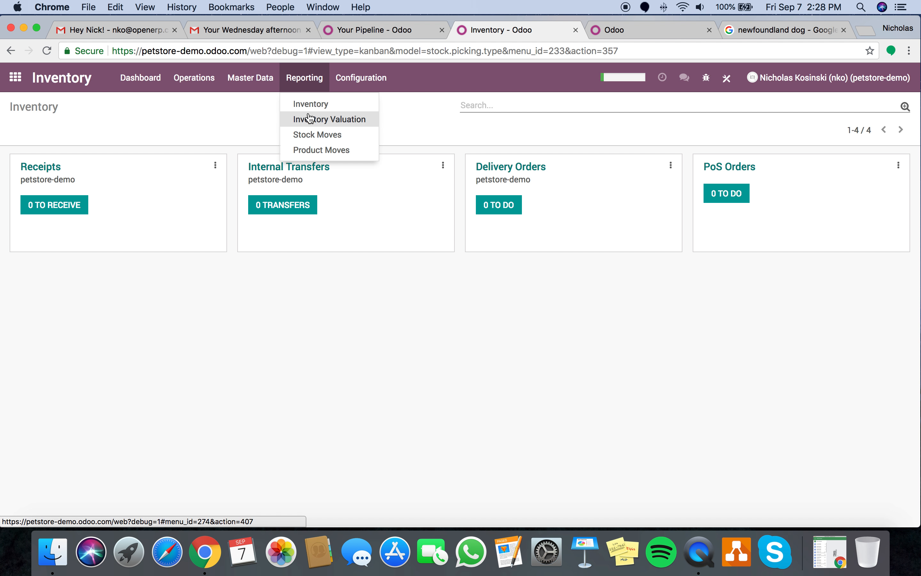
{"action": "left_click", "coordinate": [308, 104]}
{"action": "left_click", "coordinate": [254, 227]}
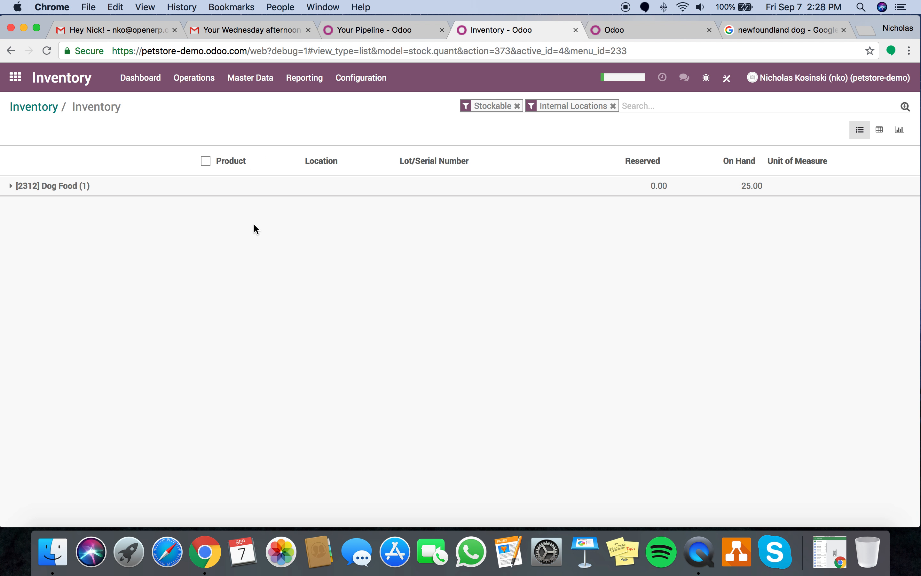
{"action": "left_click", "coordinate": [772, 187]}
{"action": "left_click", "coordinate": [724, 208]}
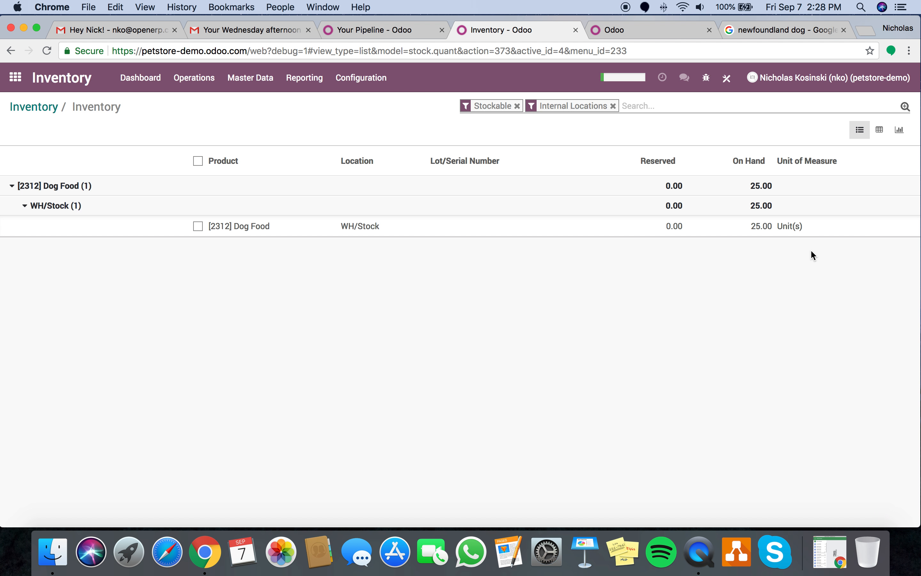
{"action": "left_click", "coordinate": [147, 78]}
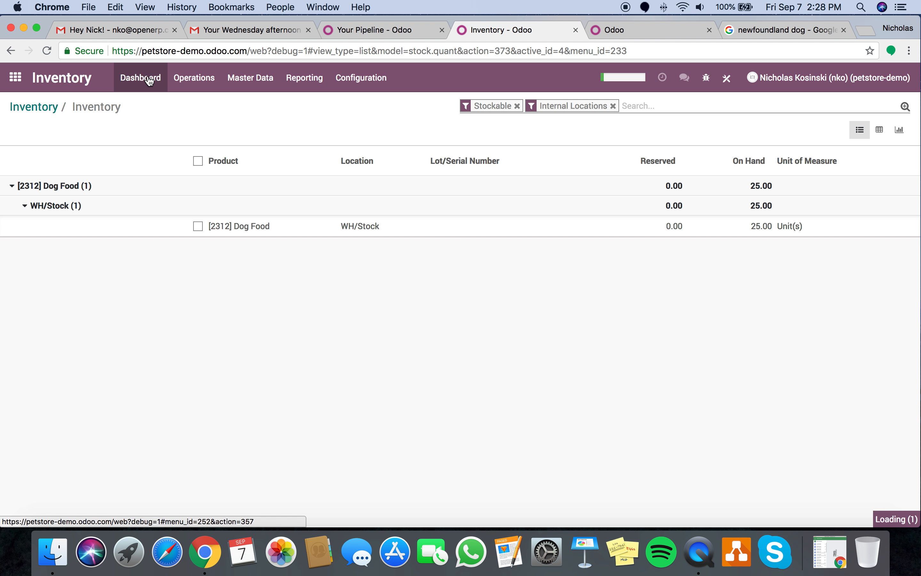
{"action": "left_click", "coordinate": [14, 78]}
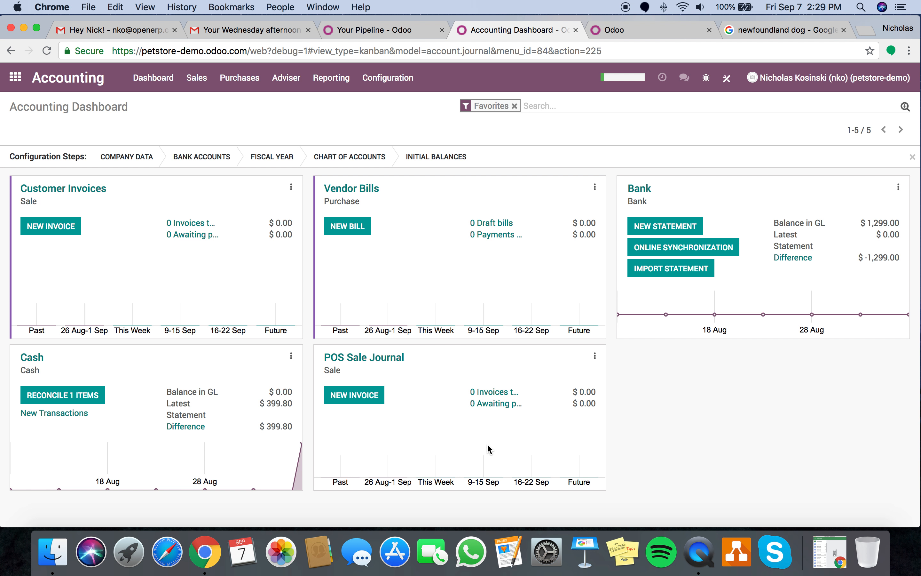
- Close and post the Main POS session POS/2018/09/07/01
{"action": "left_click", "coordinate": [338, 87]}
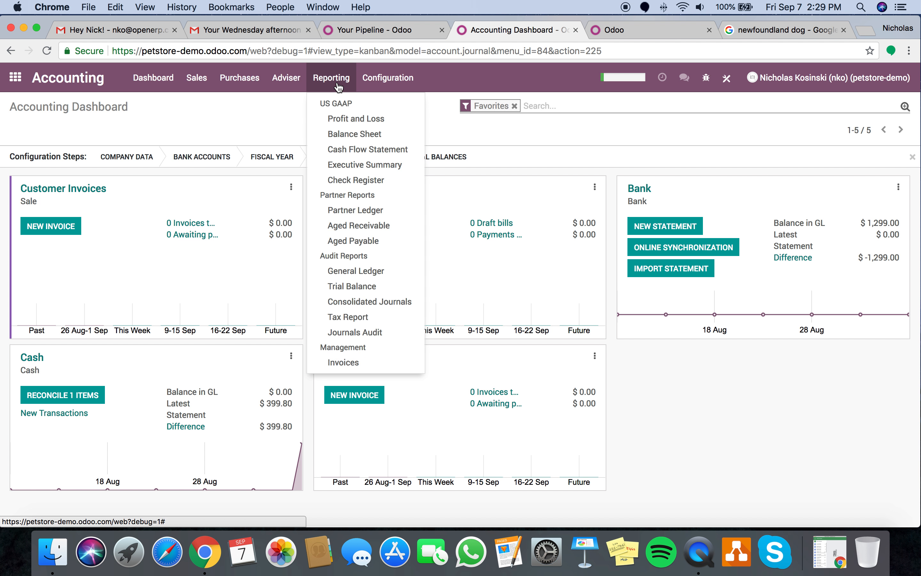
{"action": "left_click", "coordinate": [15, 77]}
{"action": "type", "text": "point"}
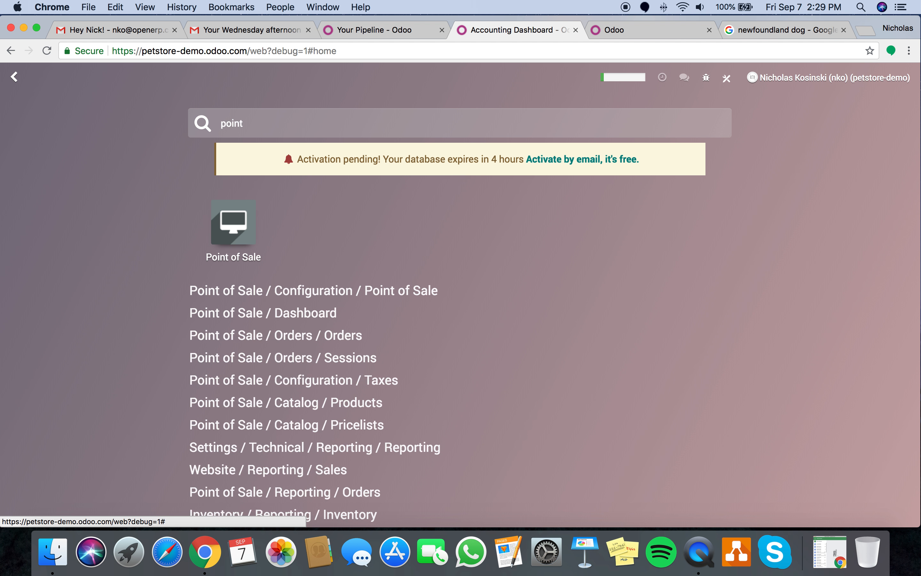
{"action": "key", "text": "Return"}
{"action": "left_click", "coordinate": [106, 236]}
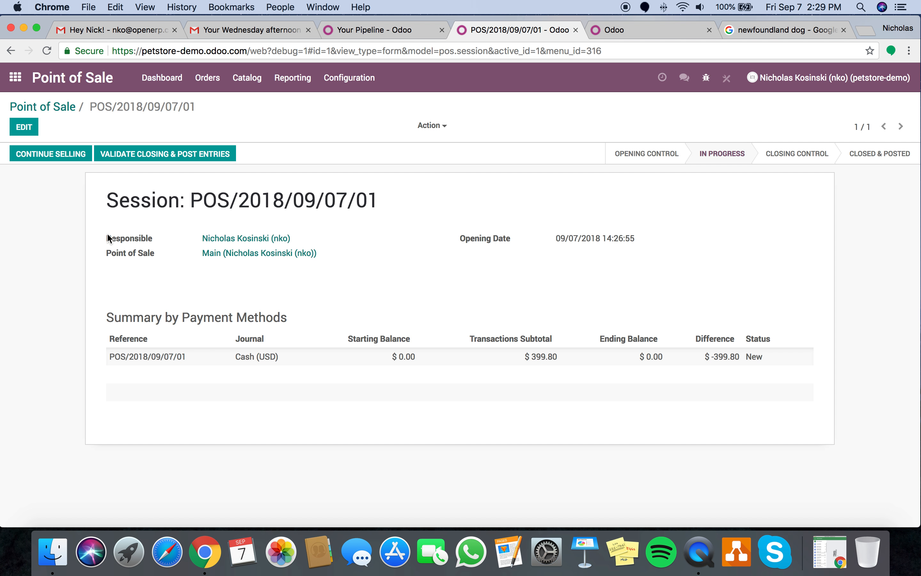
{"action": "left_click", "coordinate": [157, 152]}
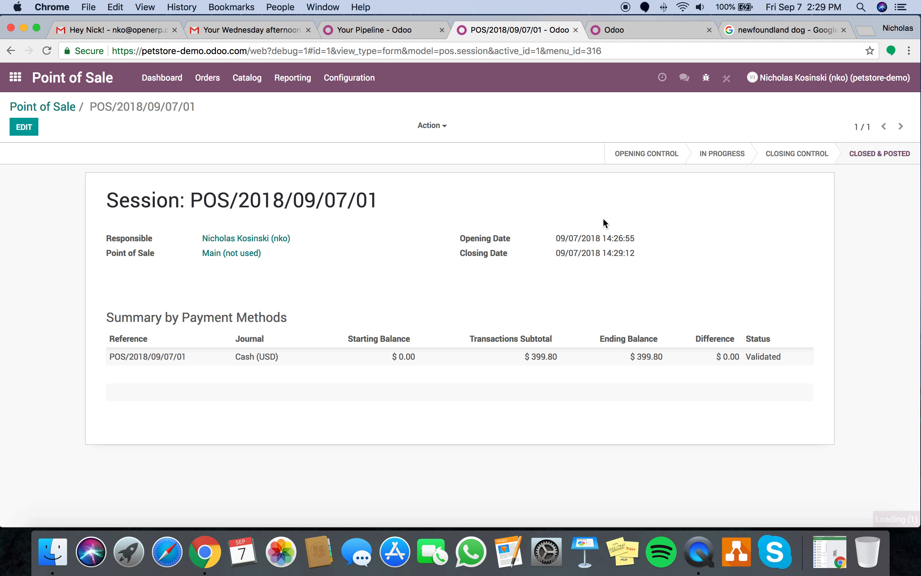
- Open the Accounting General Ledger report, retrying after a server error
{"action": "left_click", "coordinate": [12, 78]}
{"action": "type", "text": "ac"}
{"action": "key", "text": "Return"}
{"action": "left_click", "coordinate": [331, 78]}
{"action": "left_click", "coordinate": [334, 80]}
{"action": "left_click", "coordinate": [334, 80]}
{"action": "left_click", "coordinate": [360, 273]}
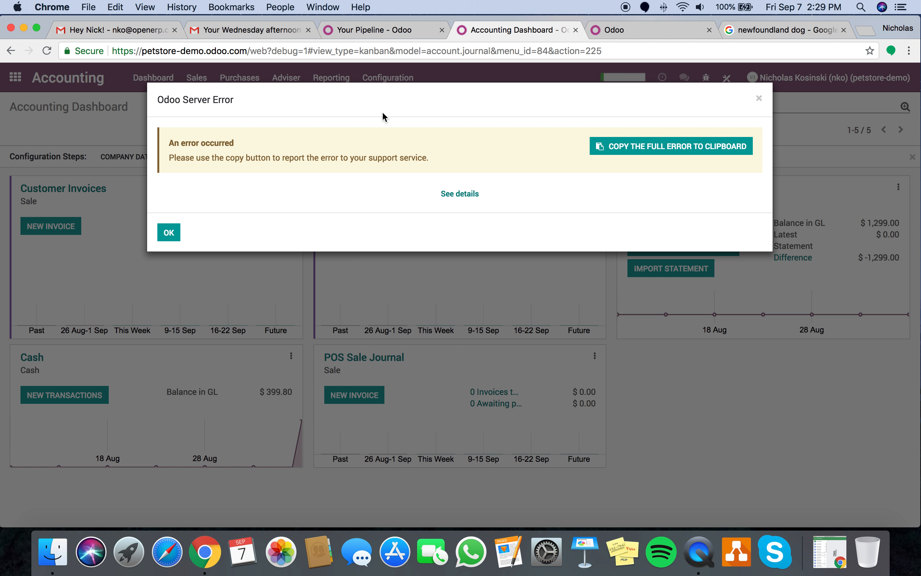
{"action": "left_click", "coordinate": [171, 233]}
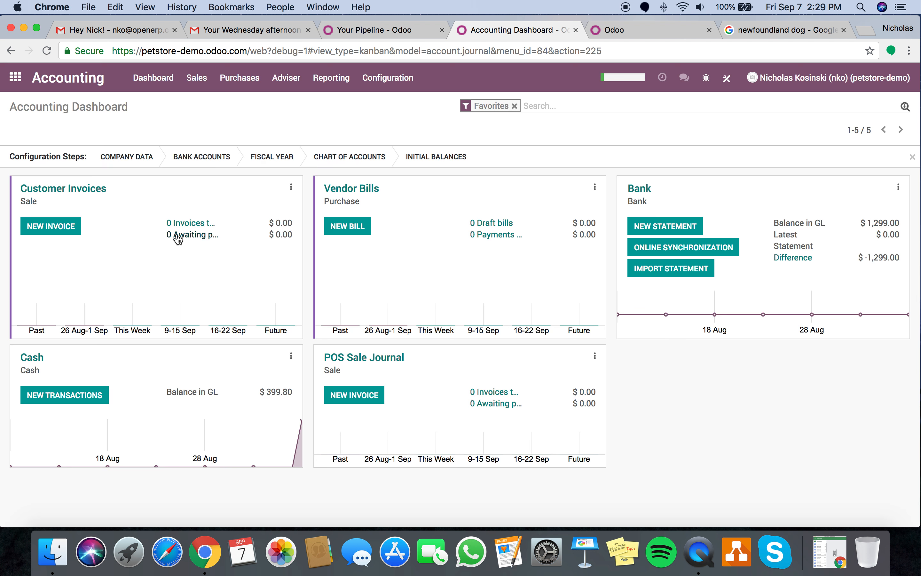
{"action": "left_click", "coordinate": [330, 80]}
{"action": "left_click", "coordinate": [375, 271]}
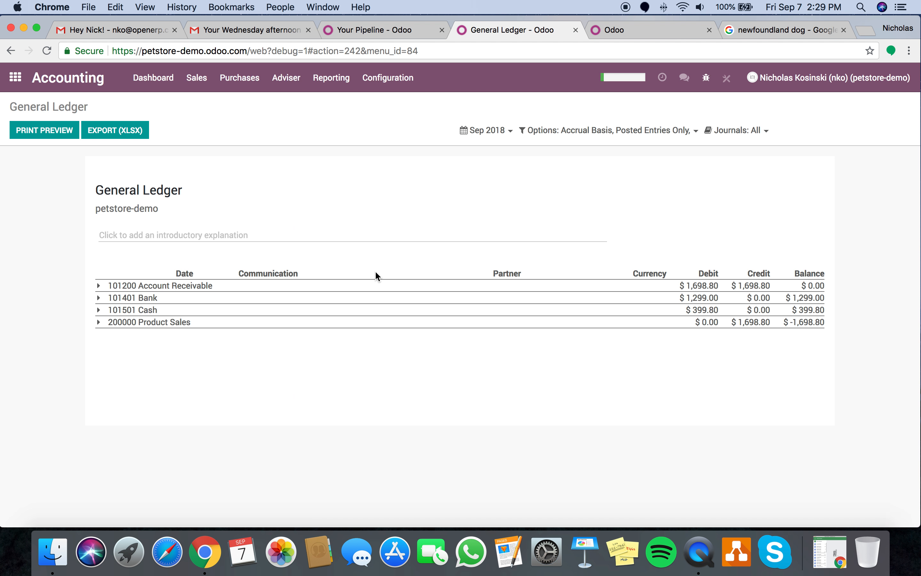
- Unfold all General Ledger accounts and review the entries
{"action": "left_click", "coordinate": [689, 131]}
{"action": "left_click", "coordinate": [610, 189]}
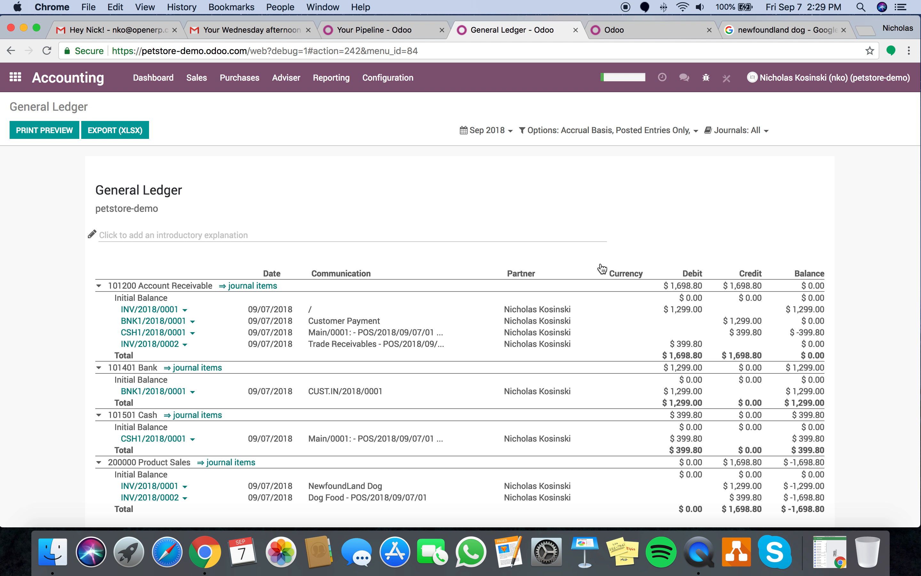
{"action": "scroll", "coordinate": [602, 344], "scroll_direction": "down", "scroll_amount": 5}
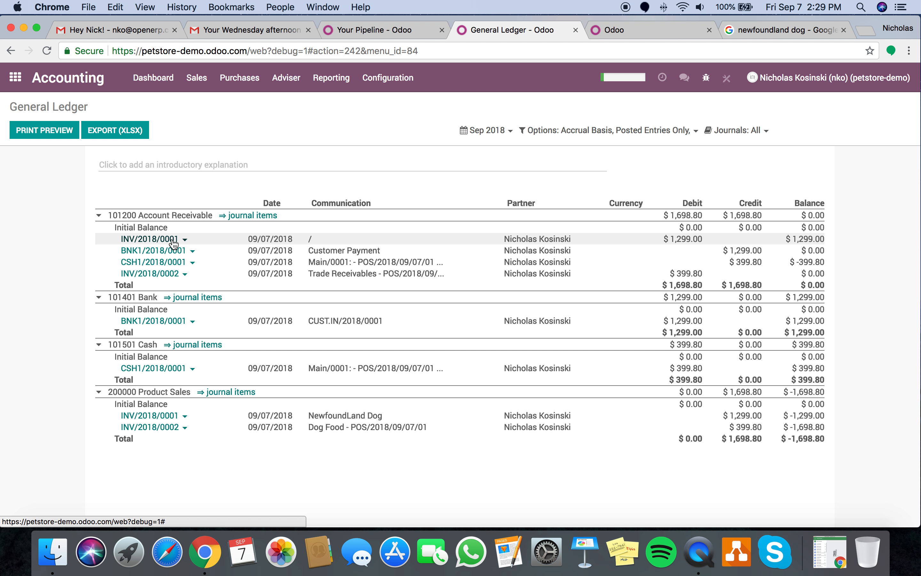
{"action": "left_click", "coordinate": [168, 254]}
{"action": "left_click", "coordinate": [53, 254]}
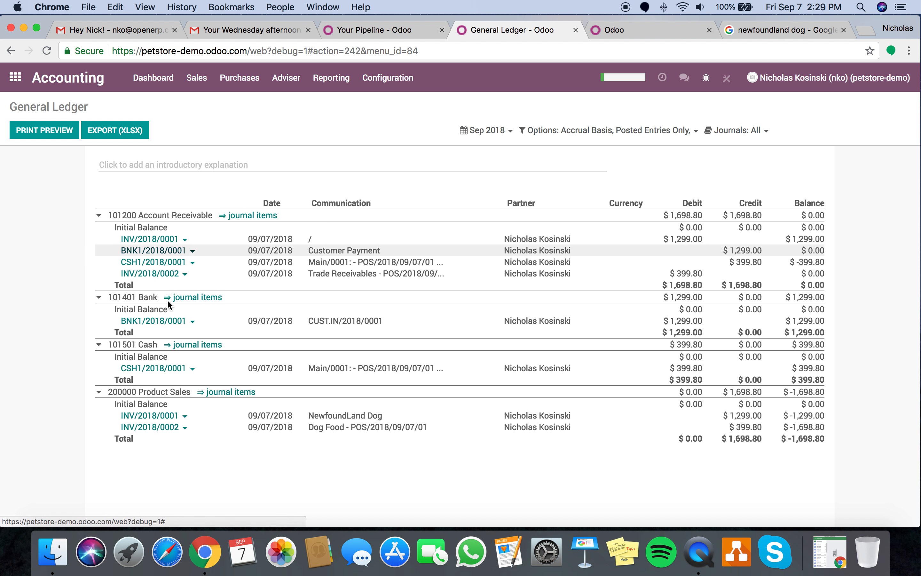
- Review the Profit and Loss report's $1,698.80 net profit
{"action": "left_click", "coordinate": [329, 79]}
{"action": "left_click", "coordinate": [334, 118]}
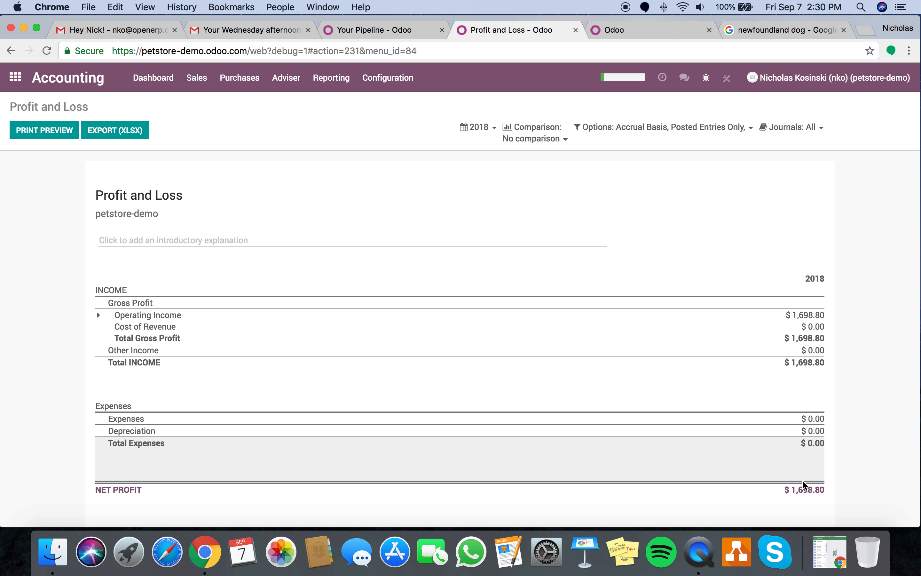
{"action": "left_click", "coordinate": [15, 78]}
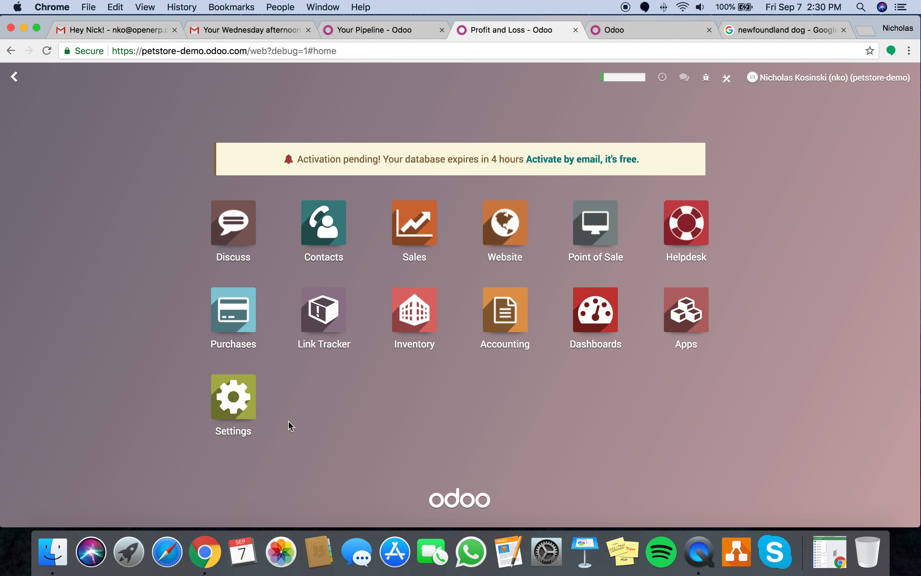
{"action": "left_click", "coordinate": [434, 229]}
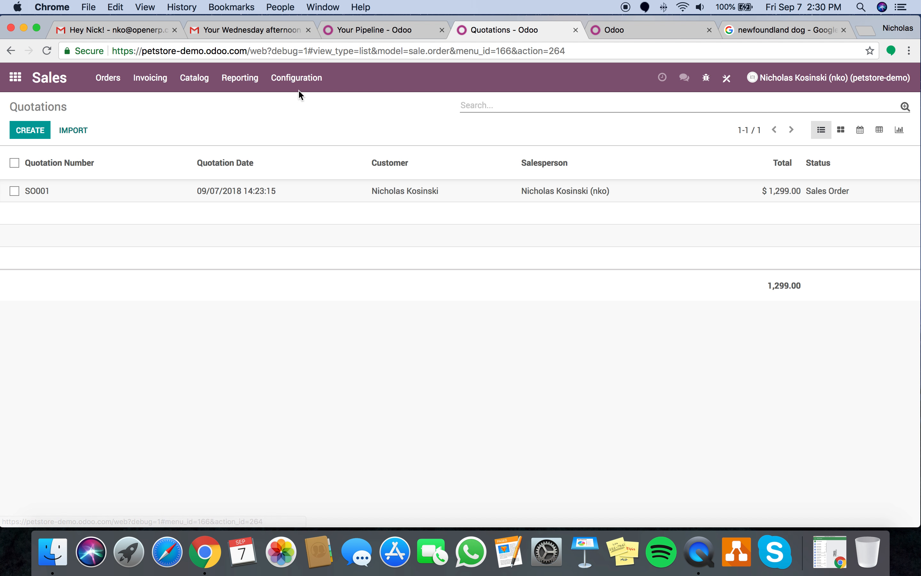
{"action": "left_click", "coordinate": [241, 79]}
- View Sales Analysis as a pivot table with rows grouped by Product
{"action": "left_click", "coordinate": [251, 102]}
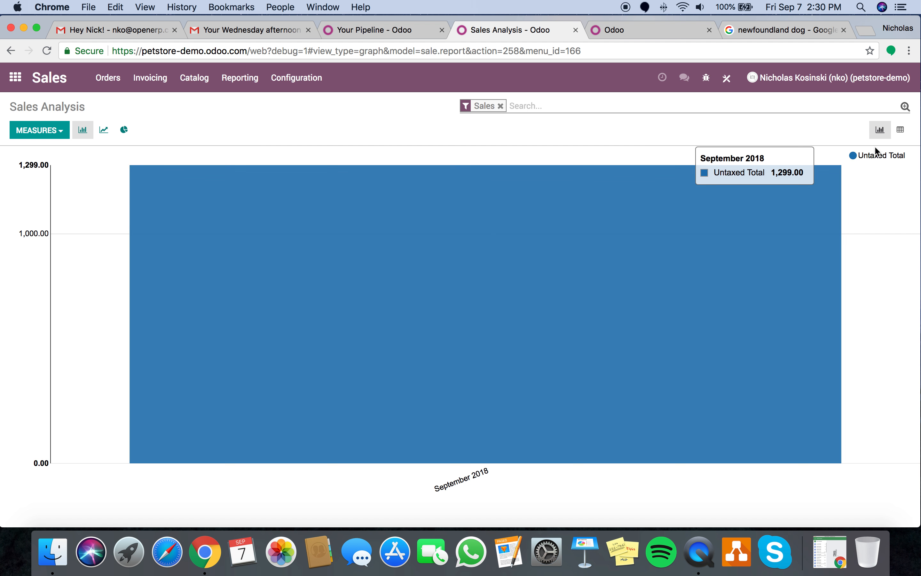
{"action": "left_click", "coordinate": [901, 131]}
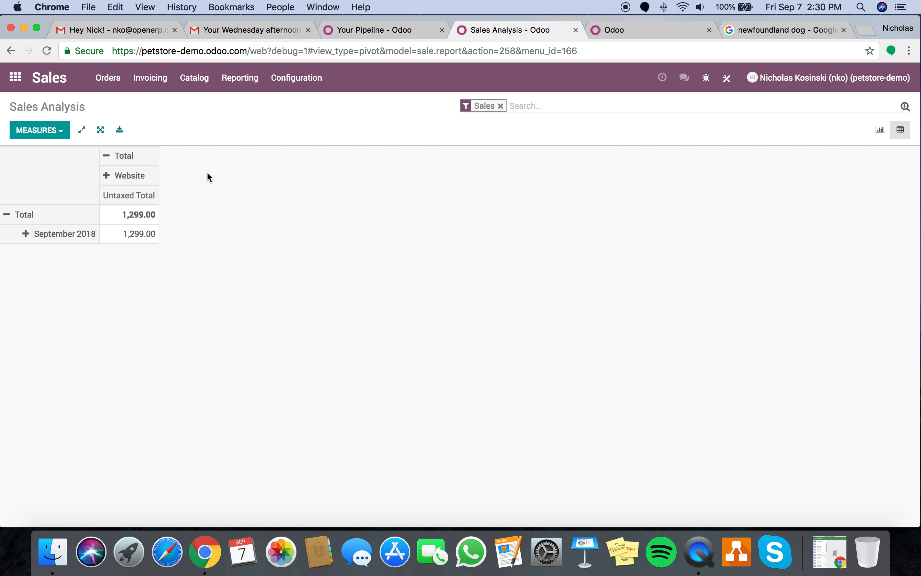
{"action": "left_click", "coordinate": [18, 215]}
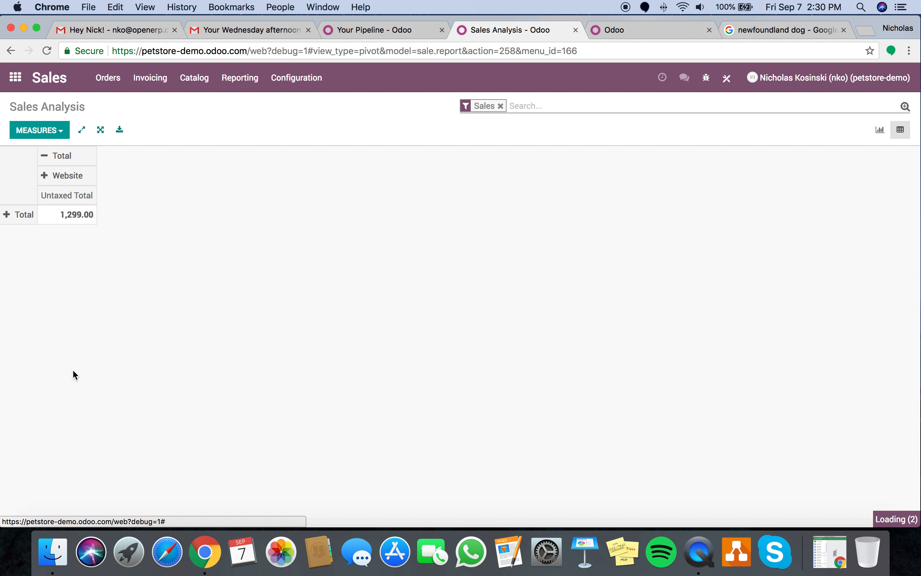
{"action": "left_click", "coordinate": [73, 369]}
{"action": "left_click", "coordinate": [121, 156]}
{"action": "left_click", "coordinate": [121, 156]}
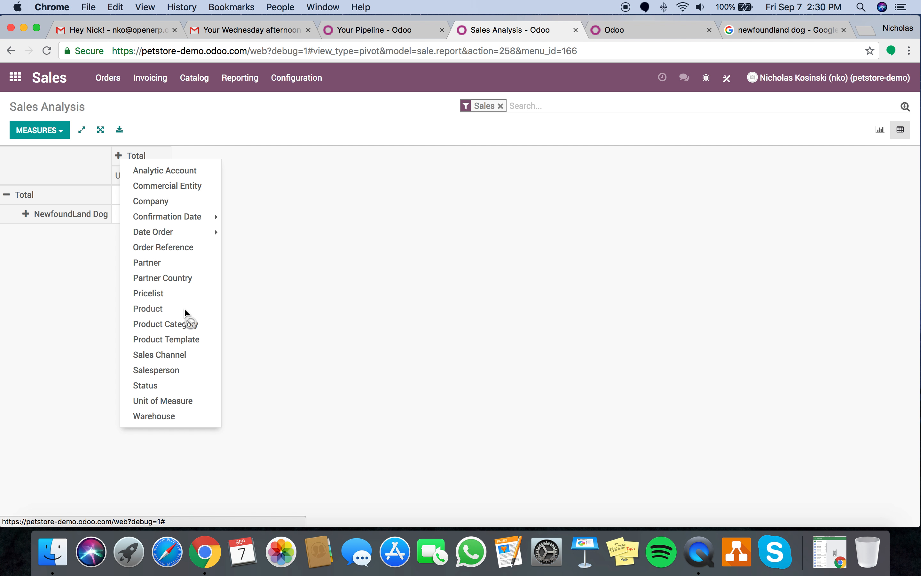
{"action": "left_click", "coordinate": [182, 396]}
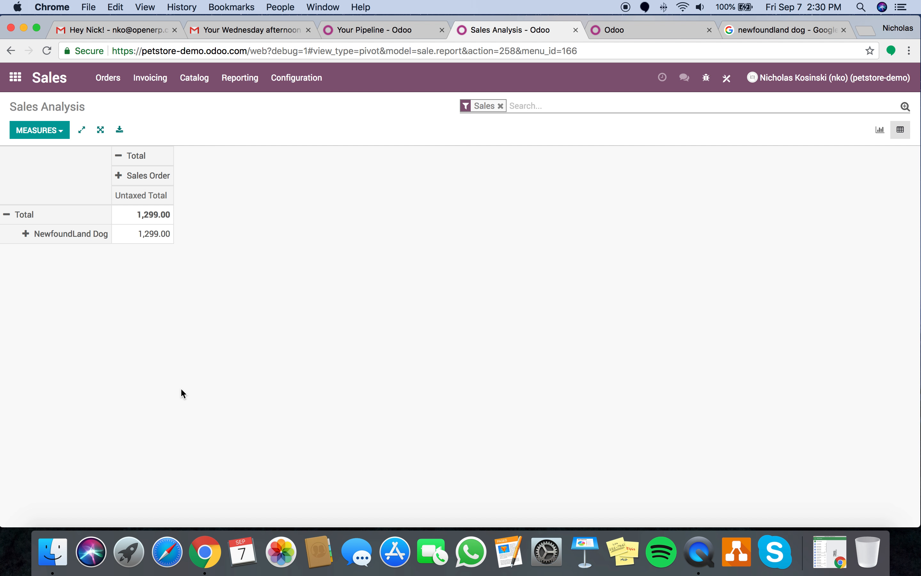
- Browse Quotations and Sales Orders, then reopen Sales Analysis as a pivot
{"action": "left_click", "coordinate": [107, 85]}
{"action": "left_click", "coordinate": [116, 110]}
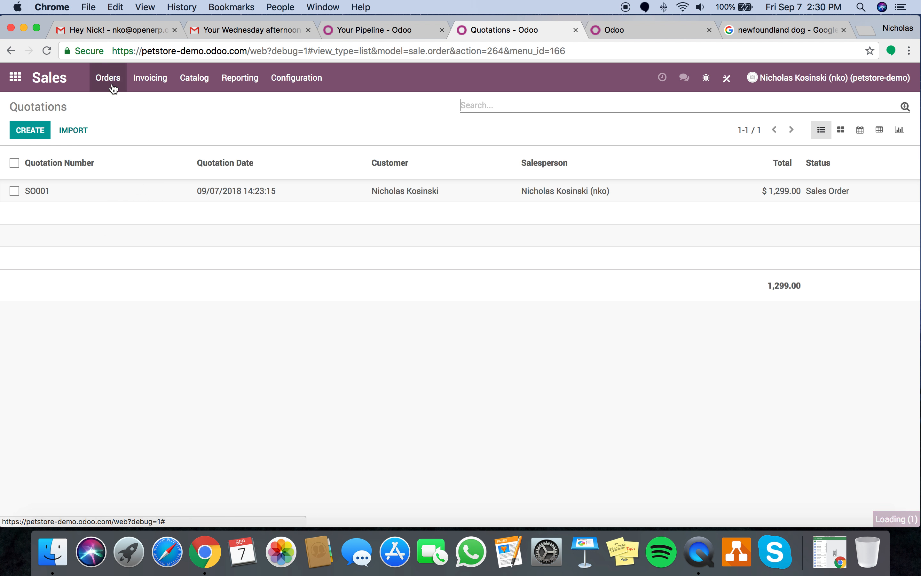
{"action": "left_click", "coordinate": [114, 116]}
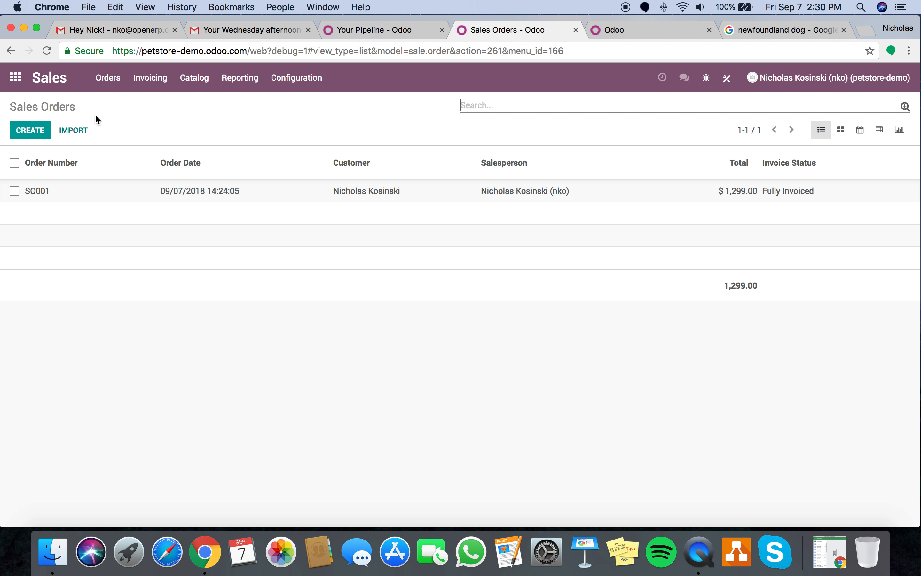
{"action": "left_click", "coordinate": [244, 80]}
{"action": "left_click", "coordinate": [258, 101]}
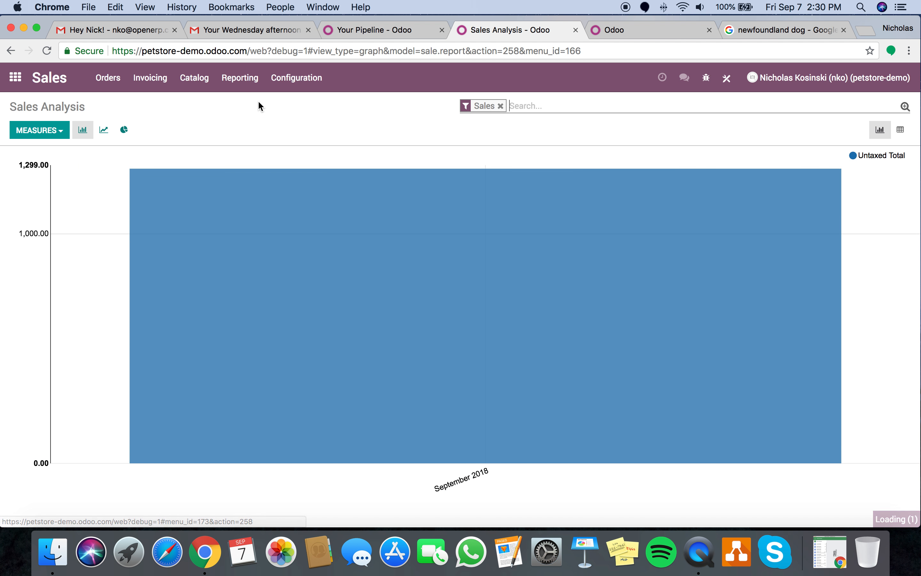
{"action": "left_click", "coordinate": [901, 130]}
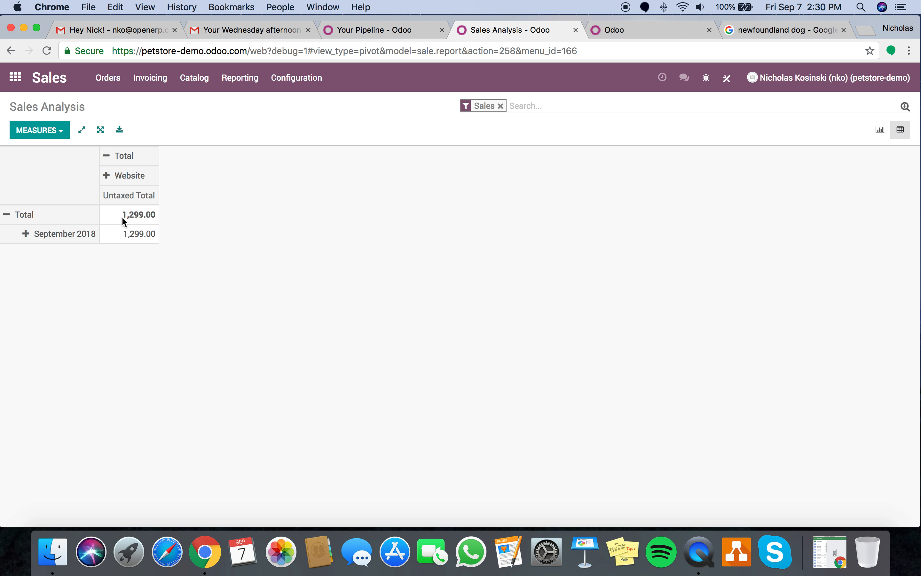
{"action": "left_click", "coordinate": [16, 78]}
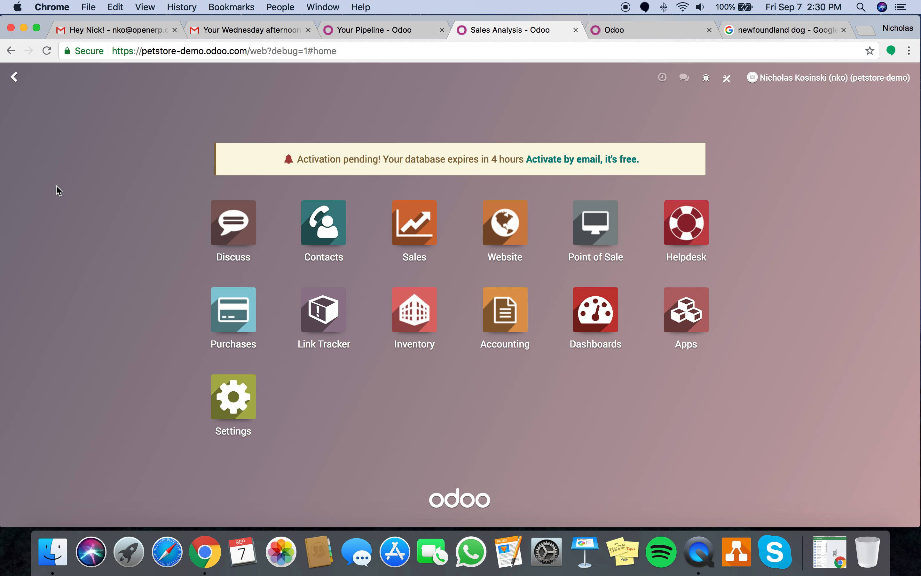
- Select the Support team's email on the Helpdesk dashboard, then open the second Gmail account's inbox
{"action": "left_click", "coordinate": [687, 229]}
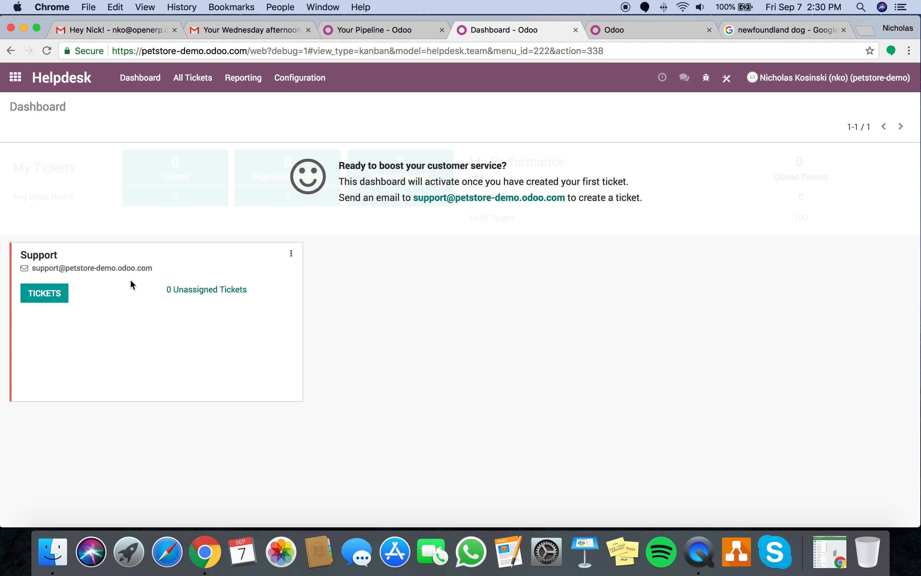
{"action": "left_click_drag", "start_coordinate": [155, 269], "coordinate": [29, 272]}
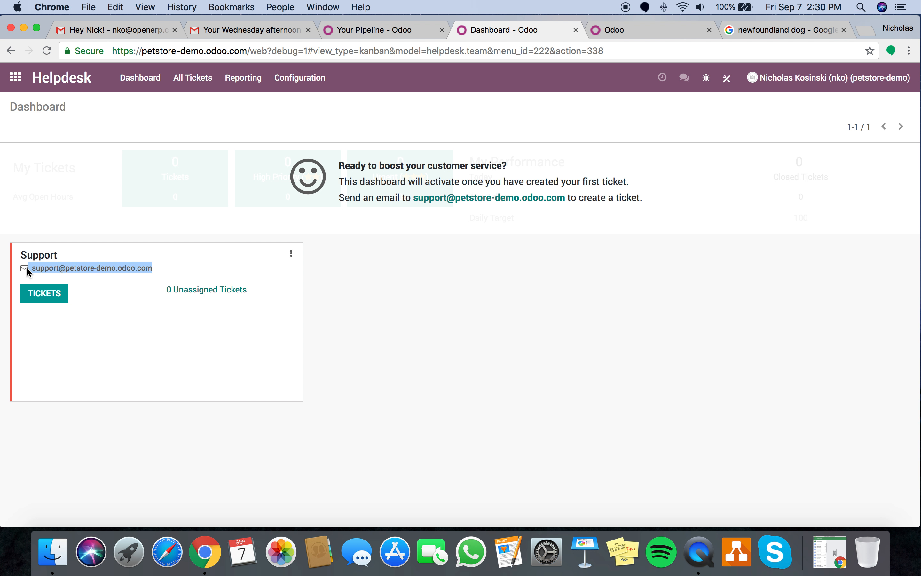
{"action": "left_click", "coordinate": [136, 30]}
{"action": "left_click", "coordinate": [895, 78]}
{"action": "left_click", "coordinate": [818, 272]}
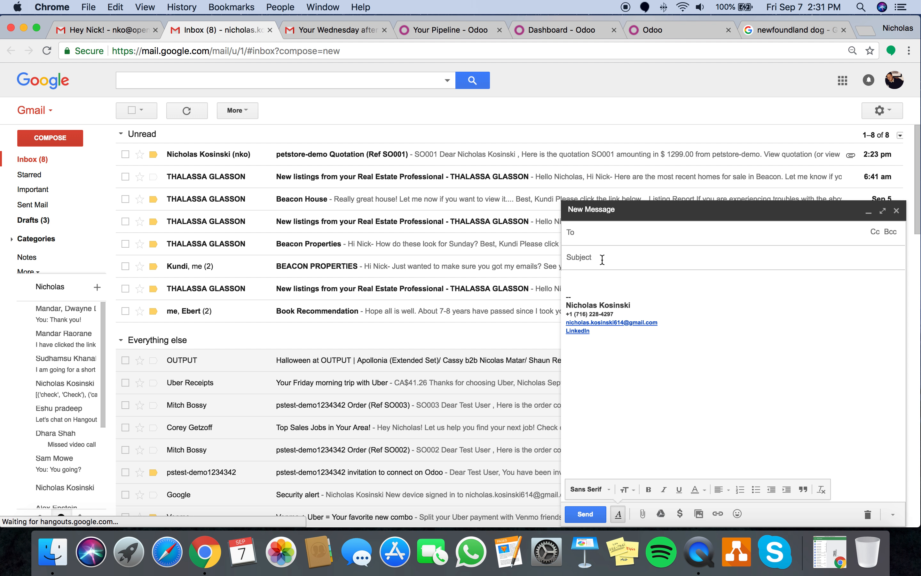
- Email the Support team from Gmail with subject 'MY DOG IS SICK' and body 'HELP'
{"action": "left_click", "coordinate": [601, 257]}
{"action": "type", "text": "MY DOG IS SICK"}
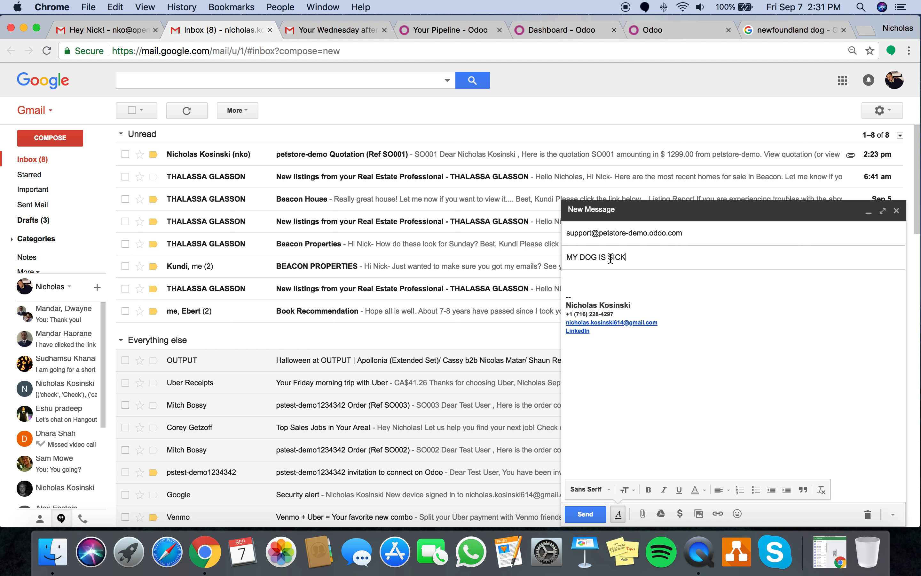
{"action": "left_click", "coordinate": [611, 272]}
{"action": "type", "text": "HELP"}
{"action": "left_click", "coordinate": [585, 514]}
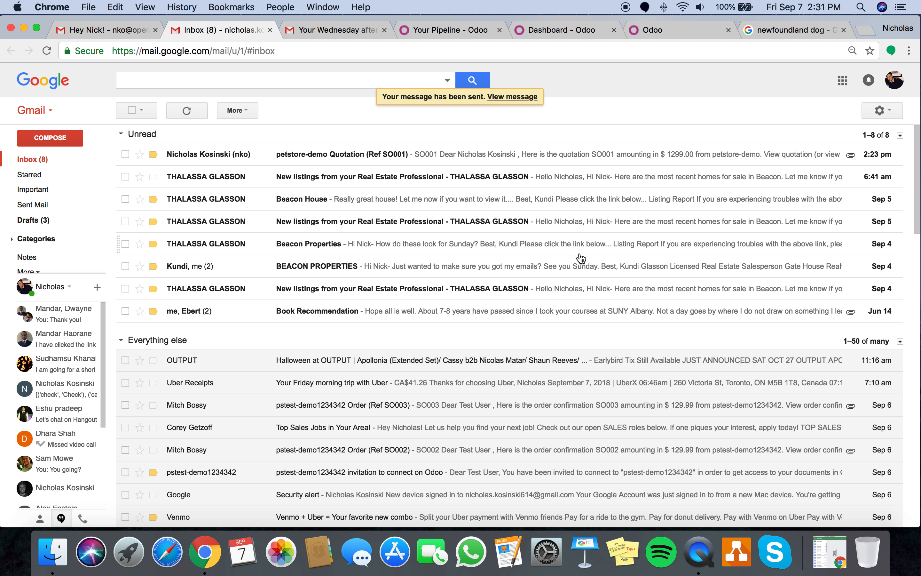
{"action": "left_click", "coordinate": [681, 27]}
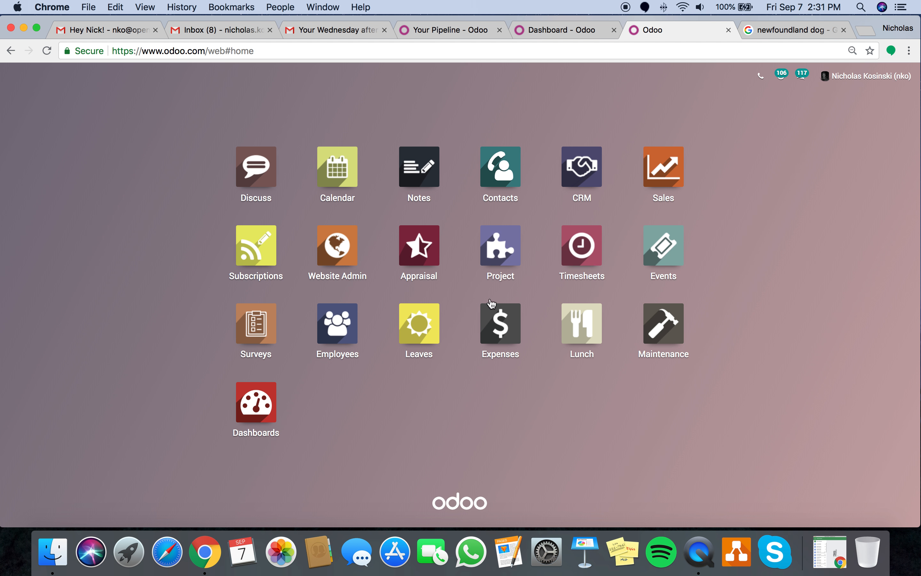
- Refresh Helpdesk and open the unassigned ticket 'MY DOG IS SICK' (#1)
{"action": "left_click", "coordinate": [572, 33]}
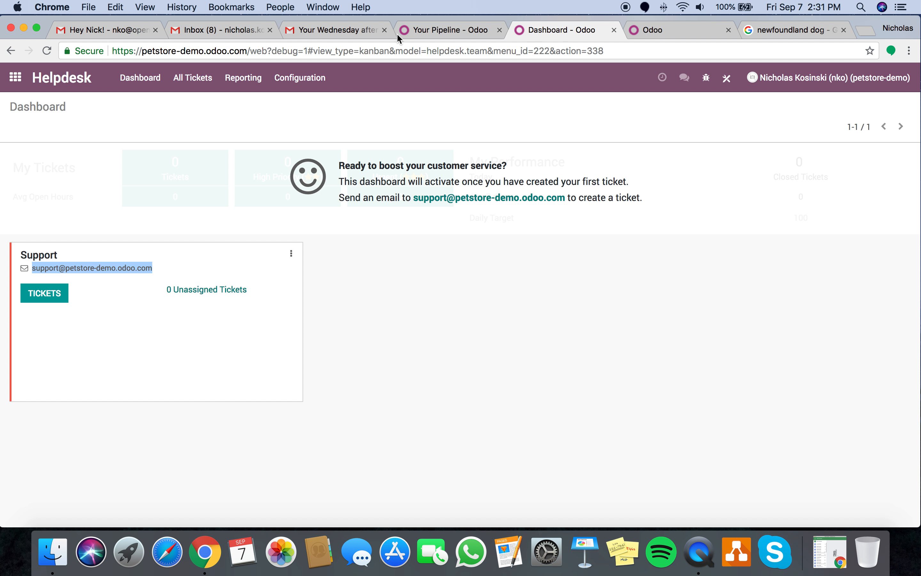
{"action": "left_click", "coordinate": [15, 78]}
{"action": "left_click", "coordinate": [695, 227]}
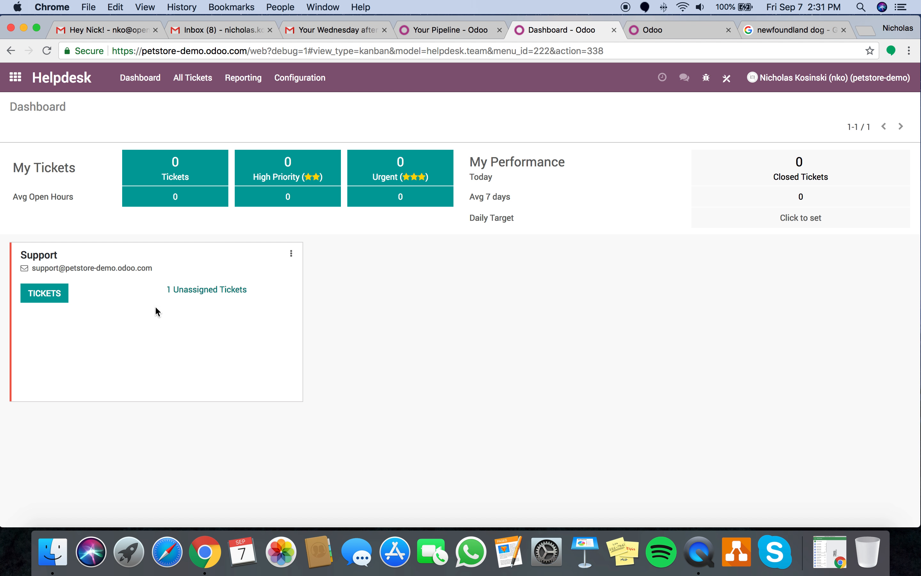
{"action": "left_click", "coordinate": [226, 290]}
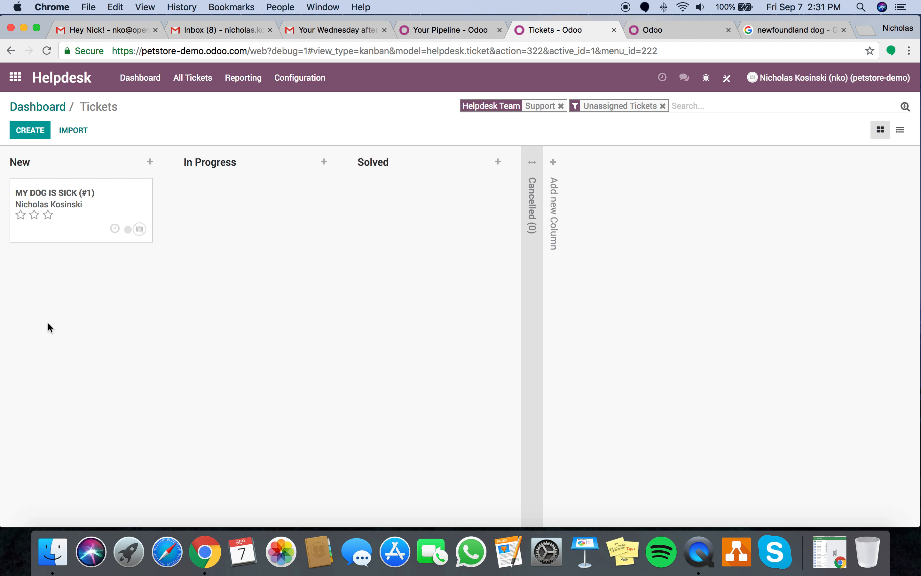
{"action": "left_click", "coordinate": [96, 198]}
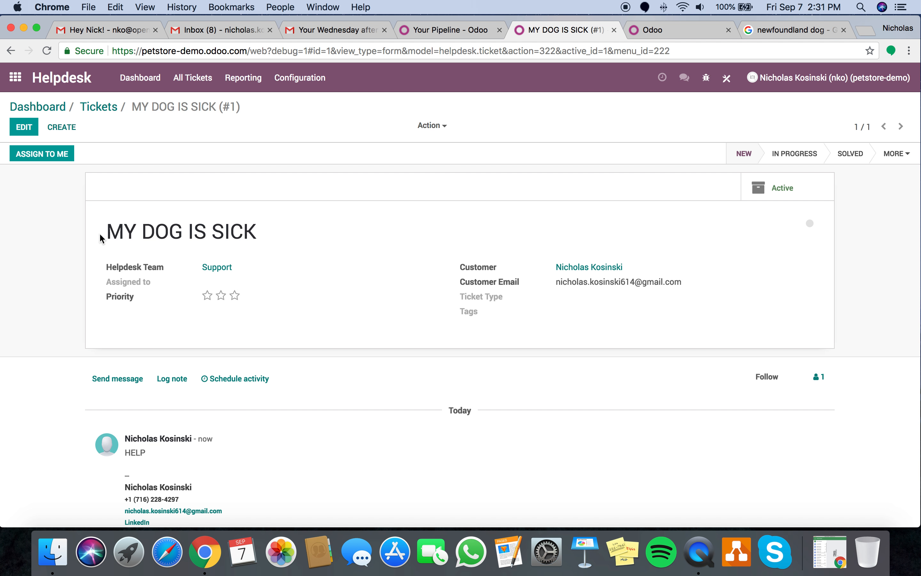
- Send the reply 'WE are on our way!' on the ticket
{"action": "scroll", "coordinate": [262, 458], "scroll_direction": "down", "scroll_amount": 1}
{"action": "left_click", "coordinate": [134, 308]}
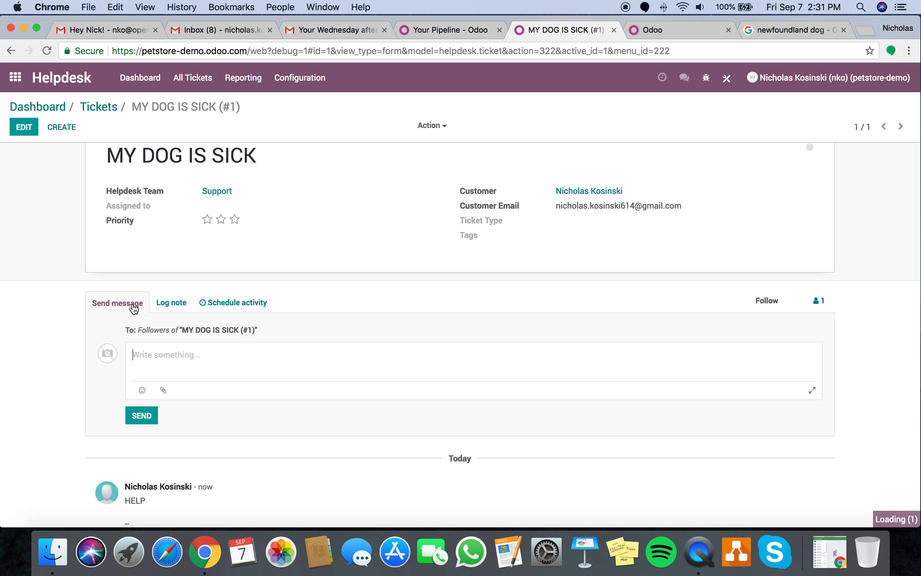
{"action": "type", "text": "WE are on our way!"}
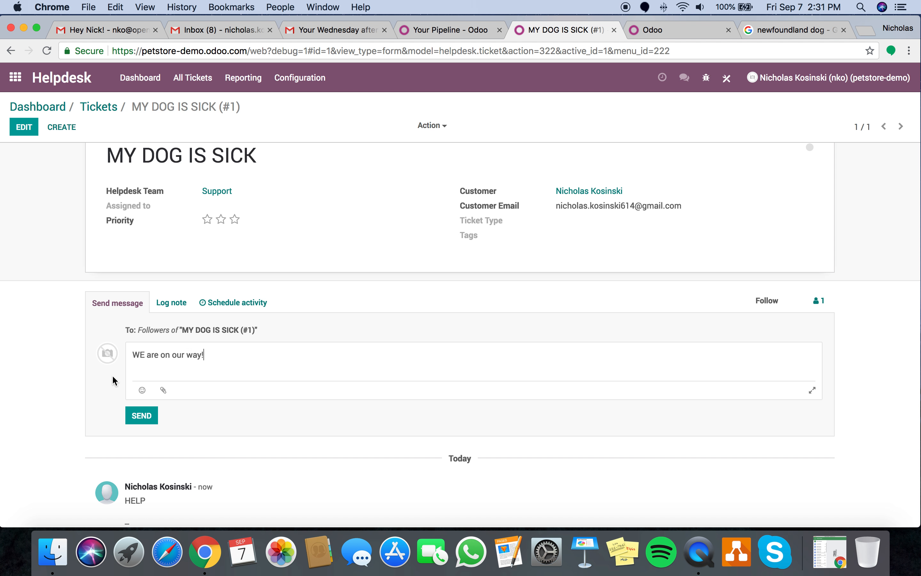
{"action": "left_click", "coordinate": [143, 416]}
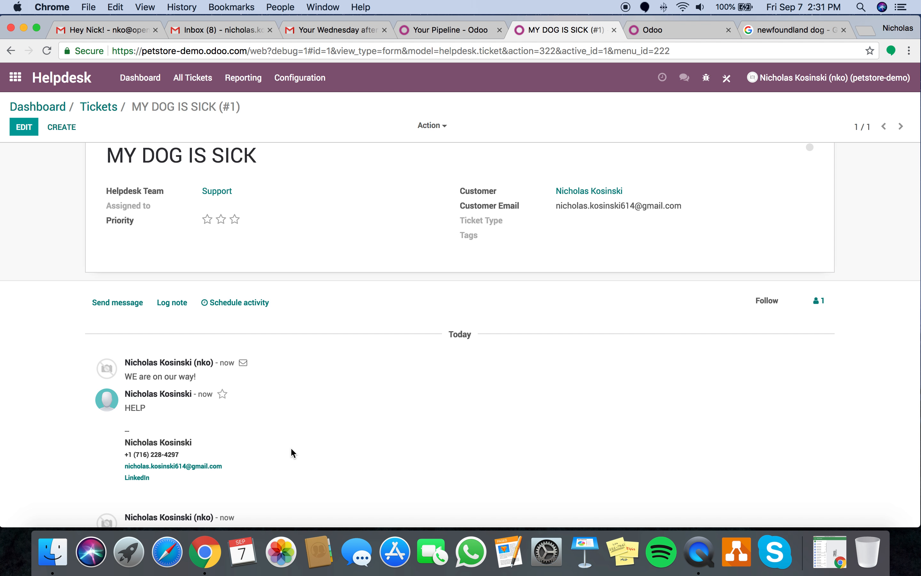
- Confirm the reply 'Re: MY DOG IS SICK (#1)' arrived in the Gmail inbox
{"action": "key", "text": "ctrl+Right"}
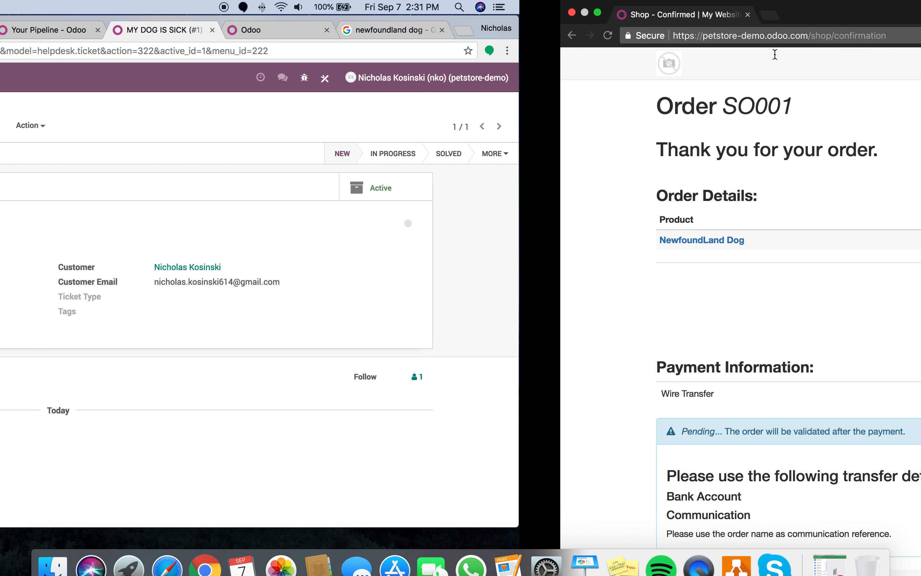
{"action": "key", "text": "ctrl+Left"}
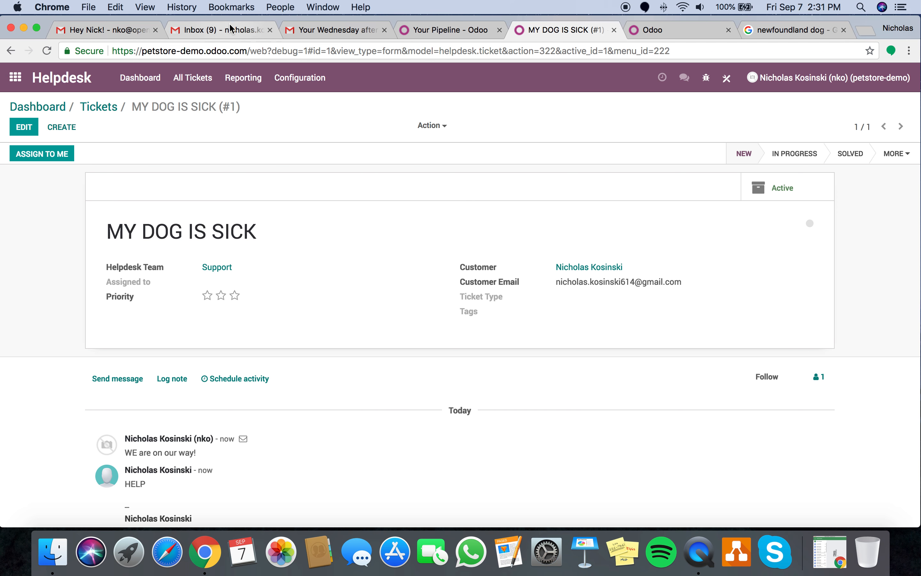
{"action": "left_click", "coordinate": [215, 31]}
{"action": "left_click", "coordinate": [216, 152]}
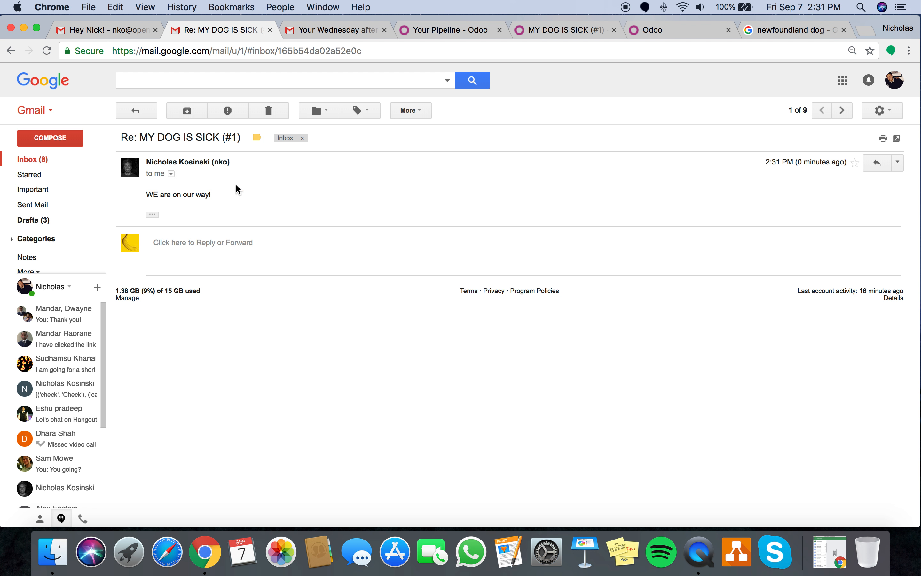
{"action": "left_click", "coordinate": [565, 29]}
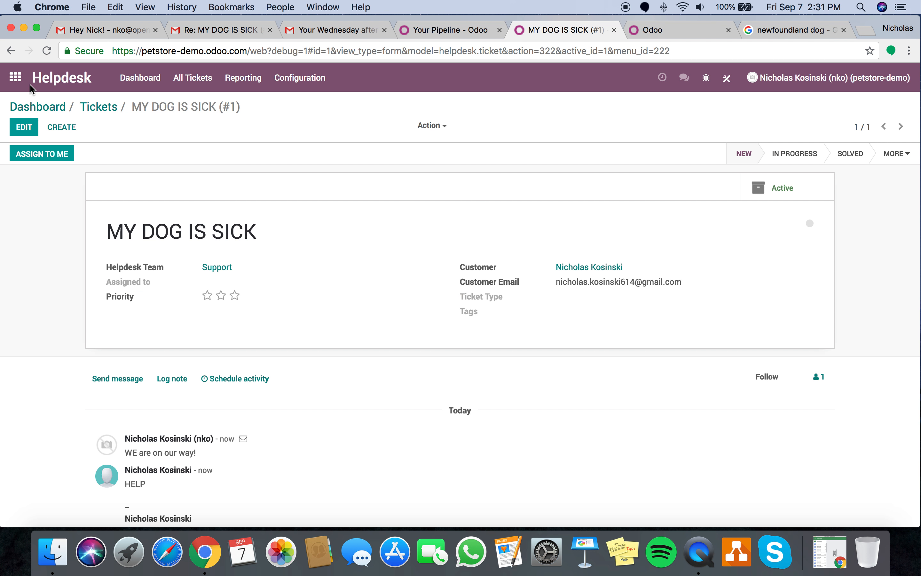
{"action": "left_click", "coordinate": [16, 78]}
- Open the customer's contact via a 'cont' search and review their POS orders
{"action": "type", "text": "cont"}
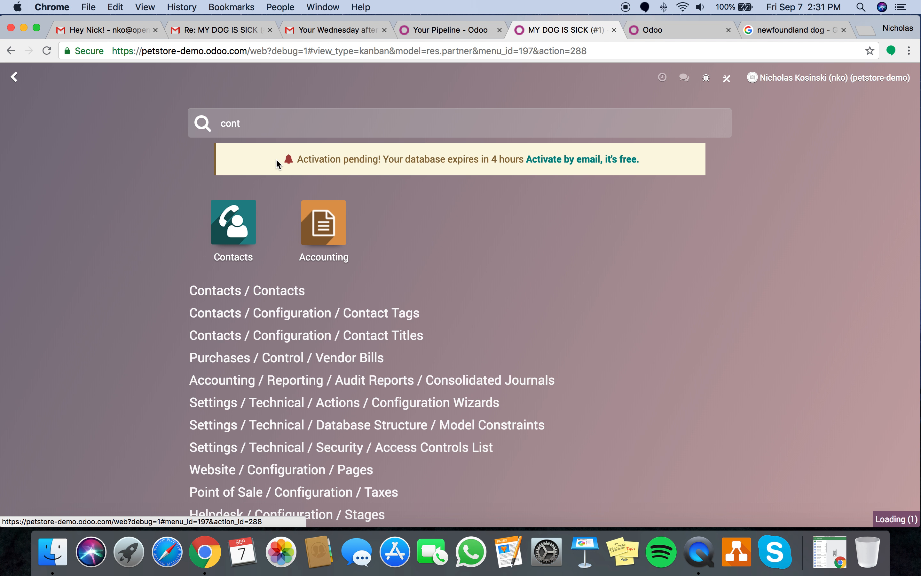
{"action": "key", "text": "Return"}
{"action": "left_click", "coordinate": [407, 181]}
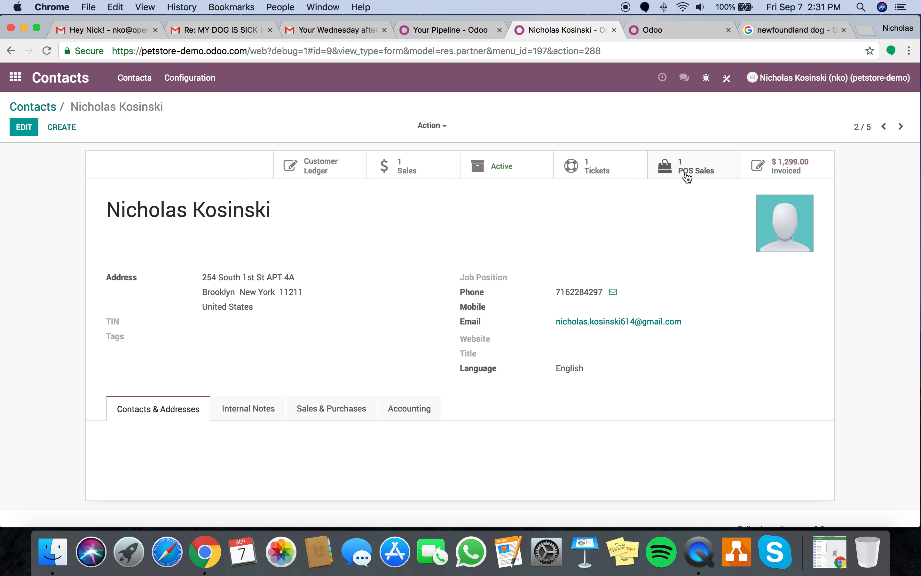
{"action": "left_click", "coordinate": [697, 178]}
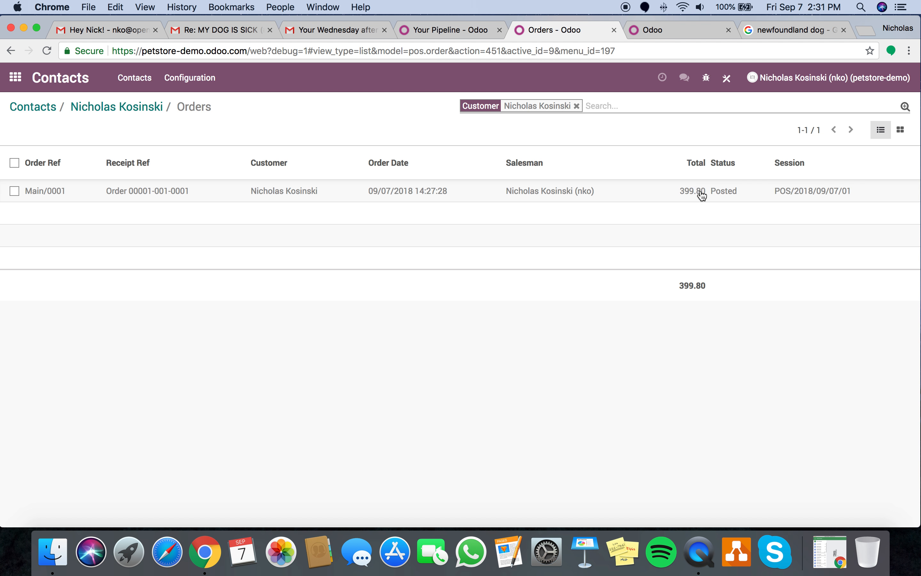
{"action": "left_click", "coordinate": [147, 113]}
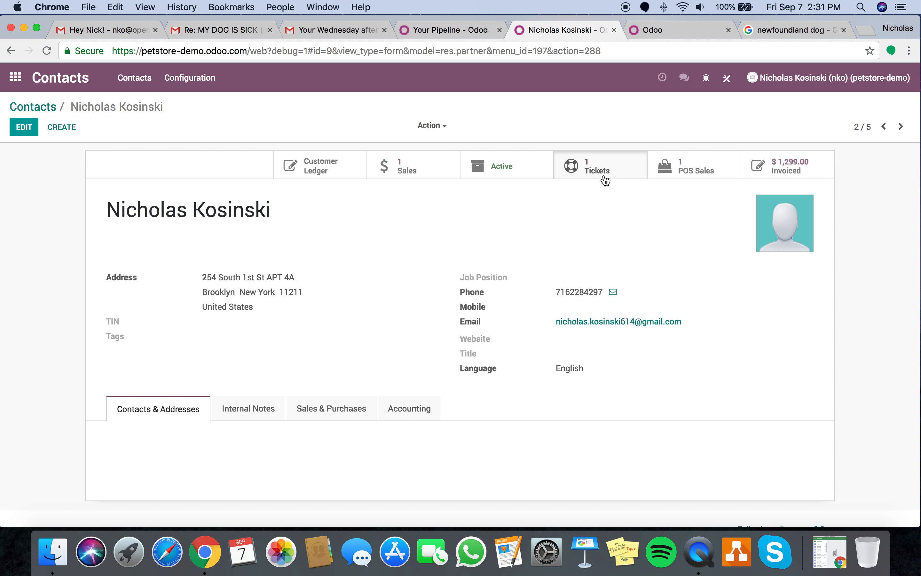
- Check the customer's helpdesk ticket 'MY DOG IS SICK'
{"action": "left_click", "coordinate": [605, 181]}
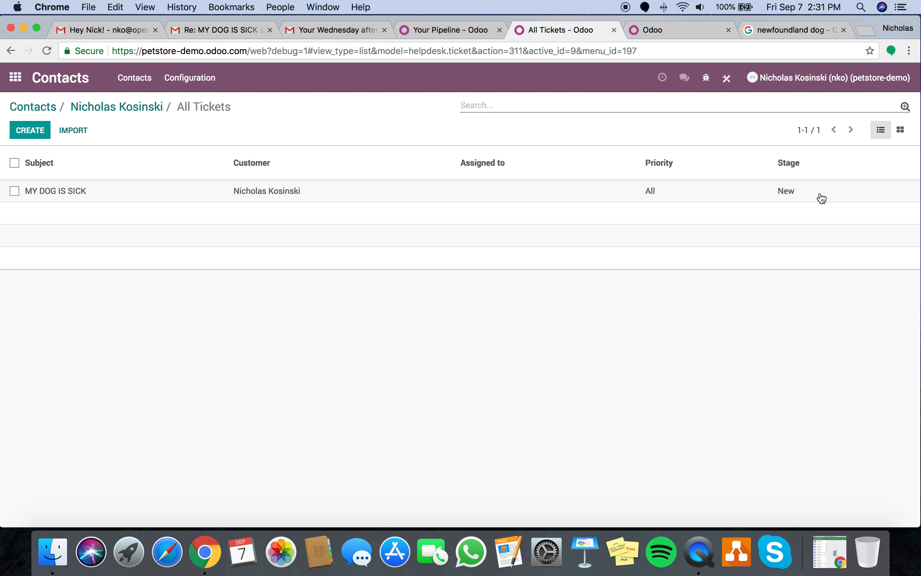
{"action": "left_click", "coordinate": [298, 192]}
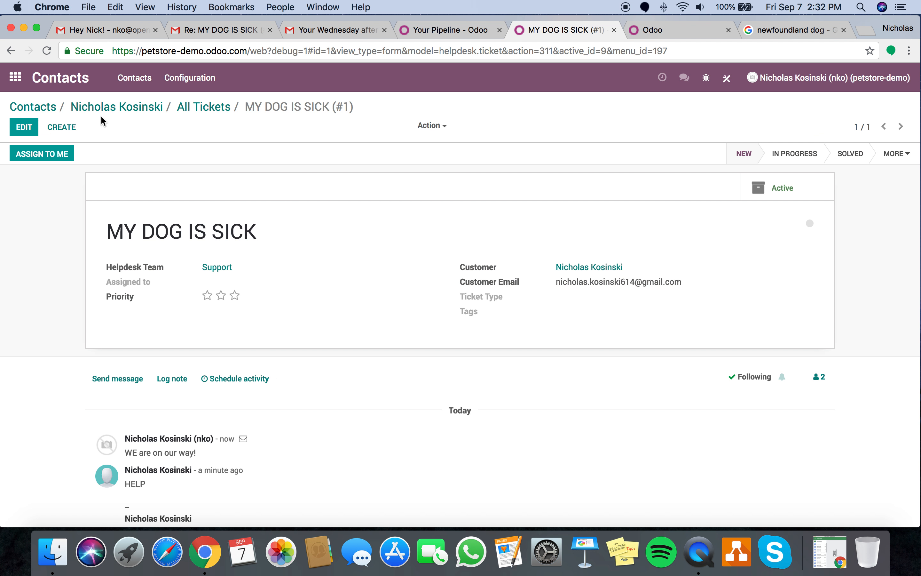
{"action": "left_click", "coordinate": [138, 107]}
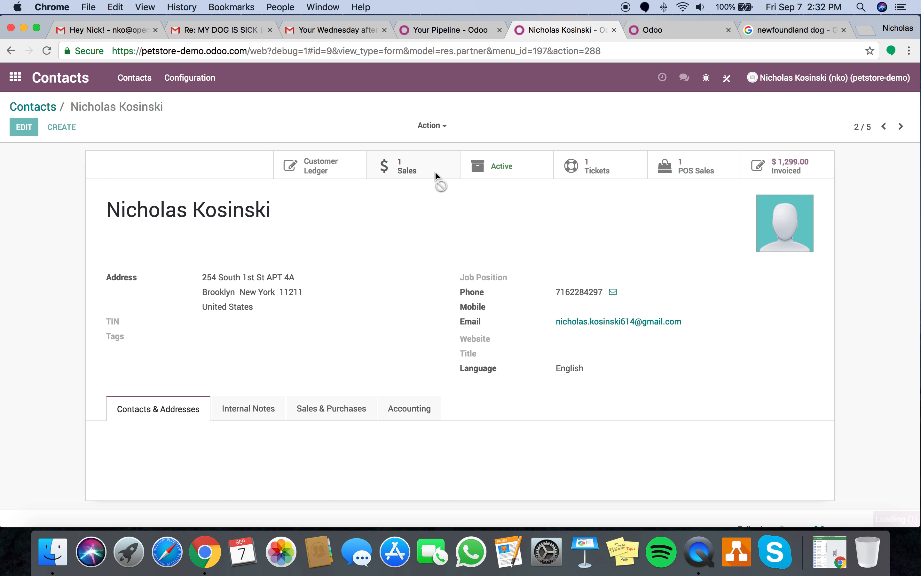
- Open sales order SO001 and confirm its sales channel is Website
{"action": "left_click", "coordinate": [381, 189]}
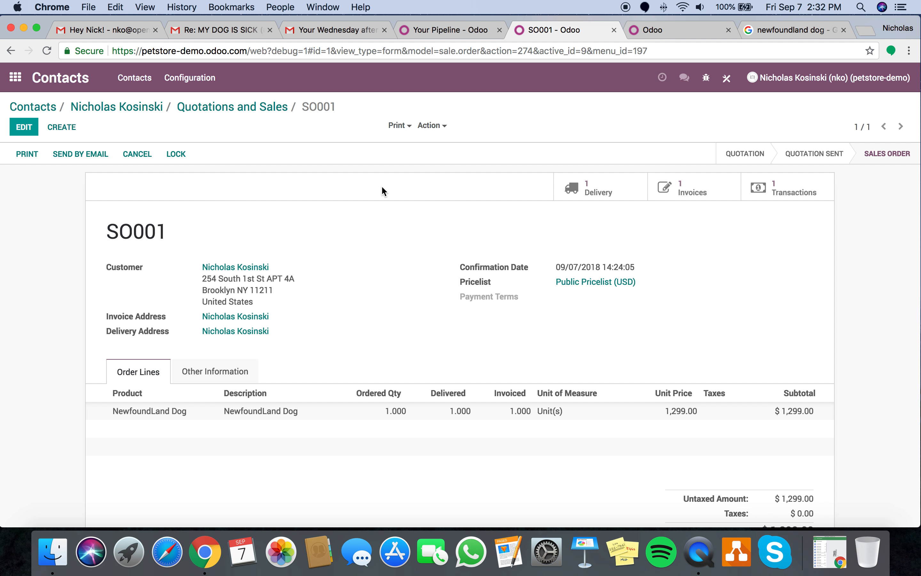
{"action": "left_click", "coordinate": [226, 372]}
{"action": "scroll", "coordinate": [225, 370], "scroll_direction": "down", "scroll_amount": 3}
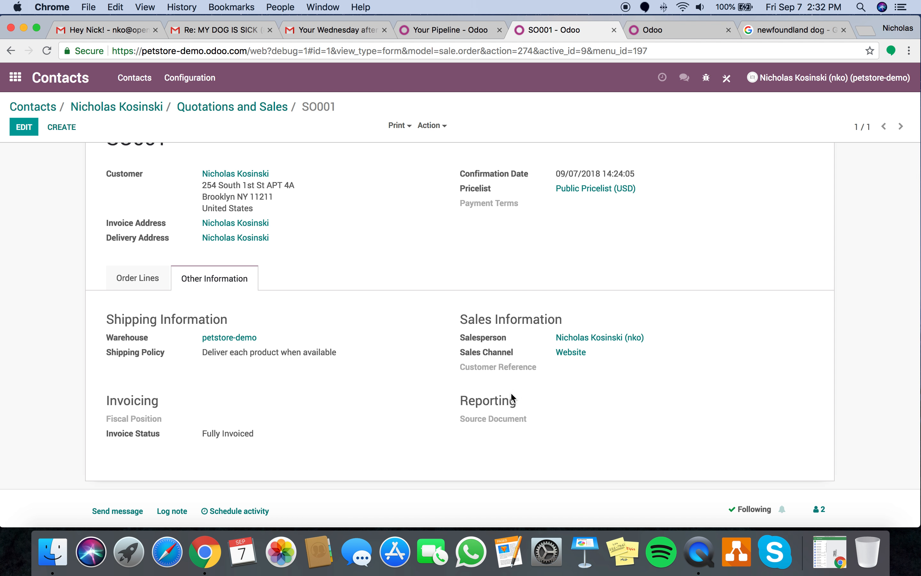
{"action": "left_click_drag", "start_coordinate": [606, 348], "coordinate": [463, 352]}
{"action": "scroll", "coordinate": [251, 174], "scroll_direction": "up", "scroll_amount": 3}
{"action": "left_click", "coordinate": [33, 106]}
{"action": "left_click", "coordinate": [15, 78]}
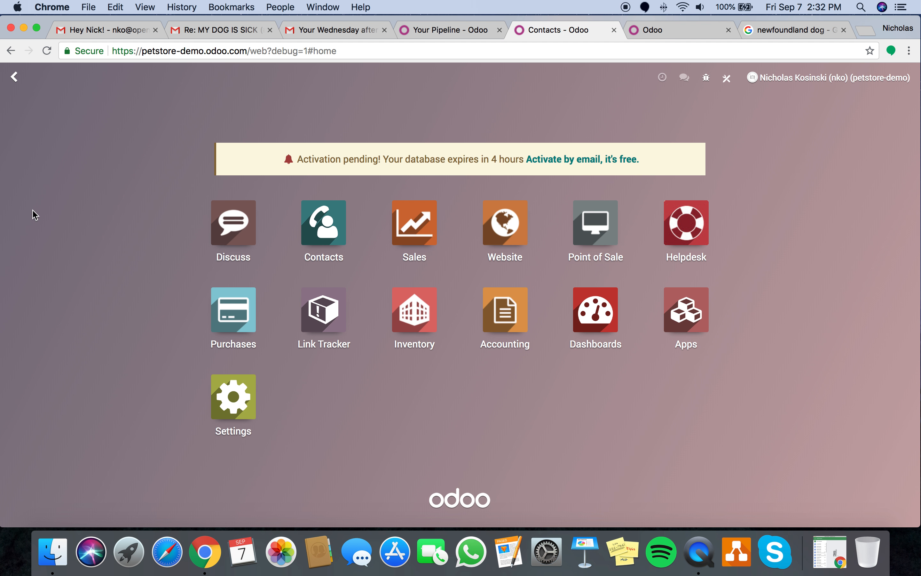